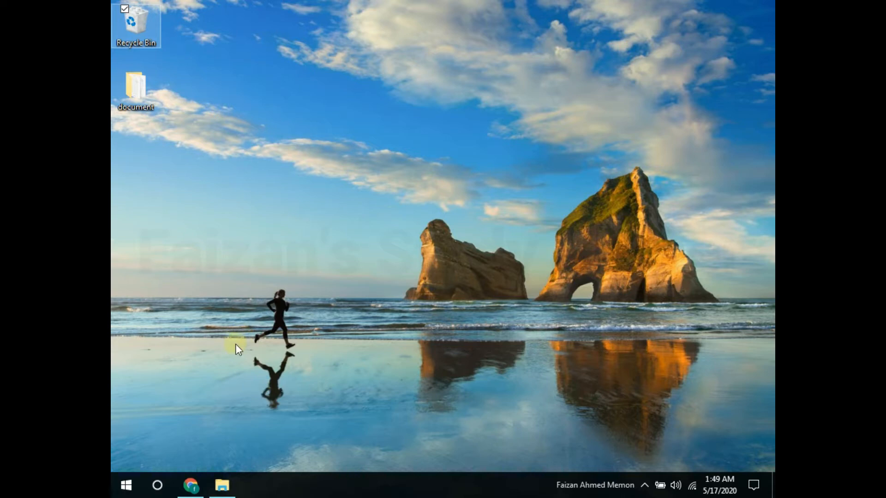
Step: Open Google Drive from the Google apps grid in the browser
left_click(185, 493)
left_click(191, 485)
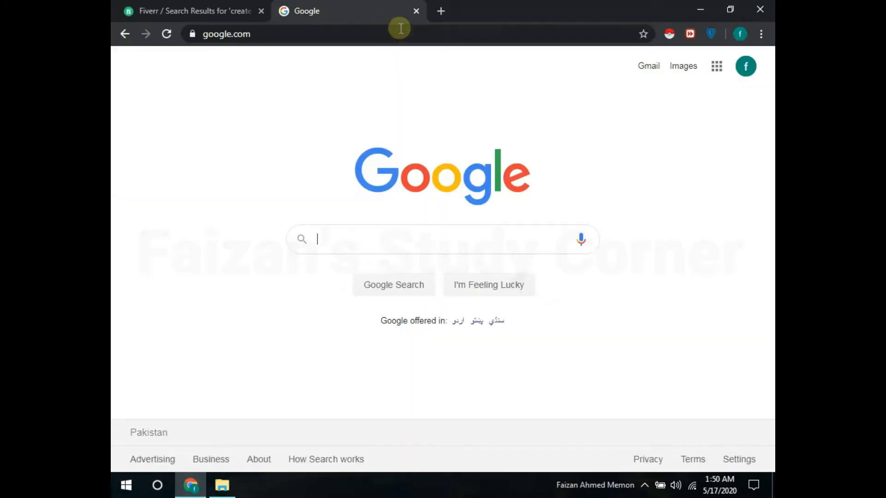
left_click(716, 66)
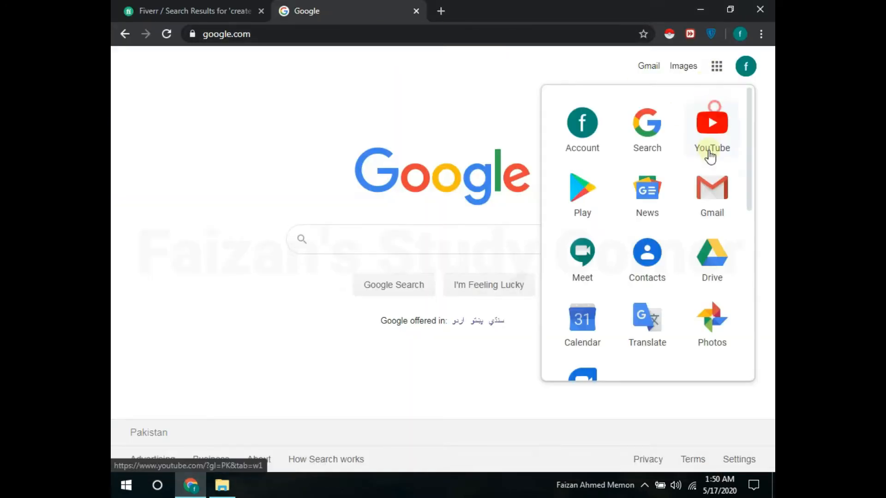
left_click(712, 253)
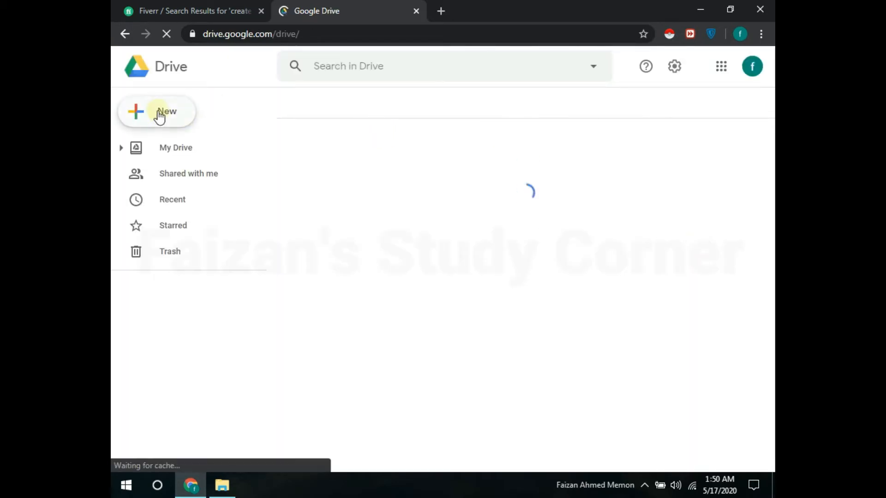
Step: Create a new blank Google Form via New > More > Google Forms
left_click(159, 115)
left_click(210, 84)
left_click(162, 112)
left_click(244, 199)
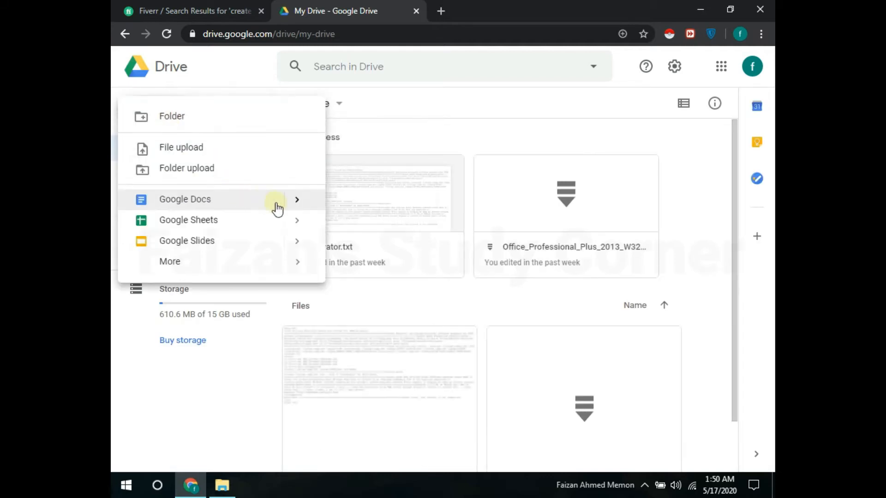
left_click(297, 264)
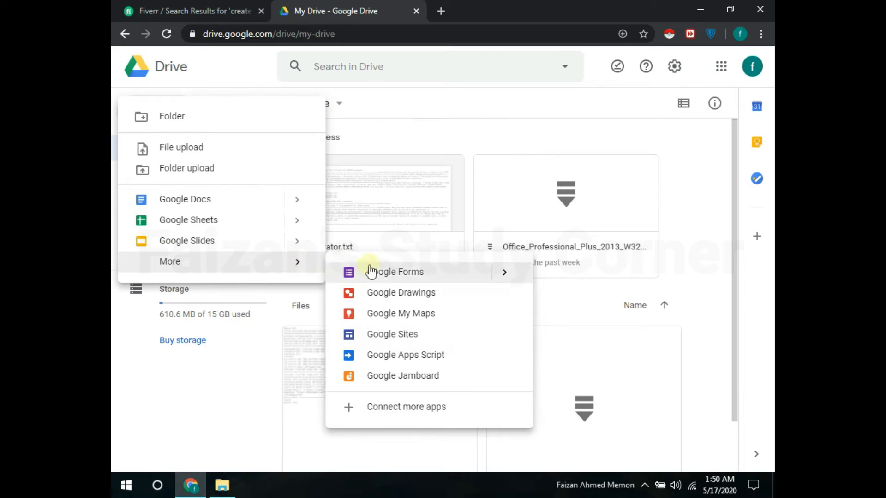
left_click(473, 276)
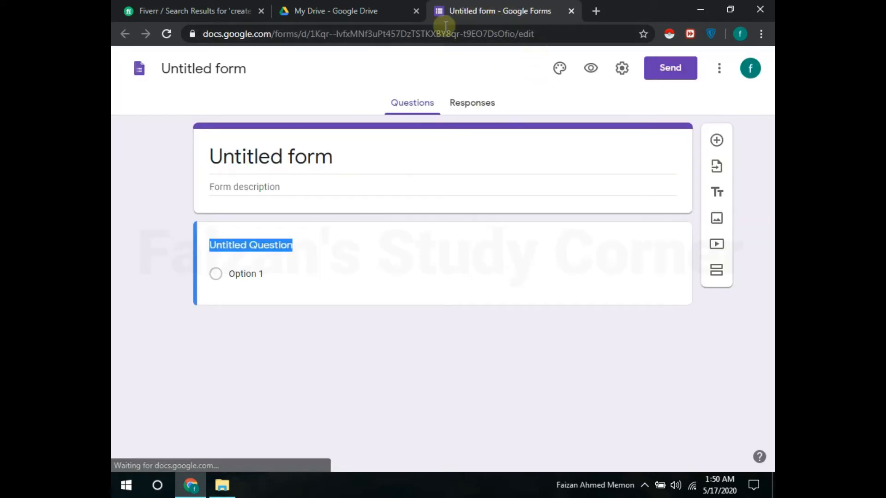
Step: Replace 'Untitled form' with the title 'Welcome Ms Online Test'
left_click(334, 158)
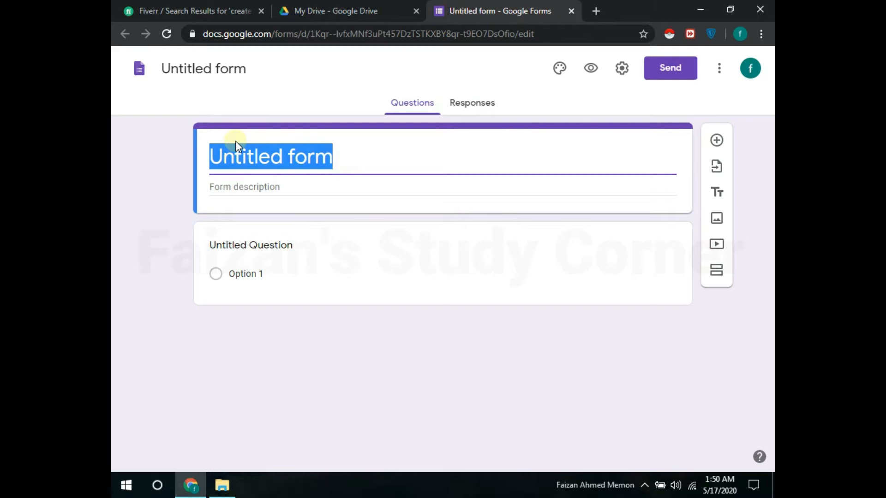
type("W")
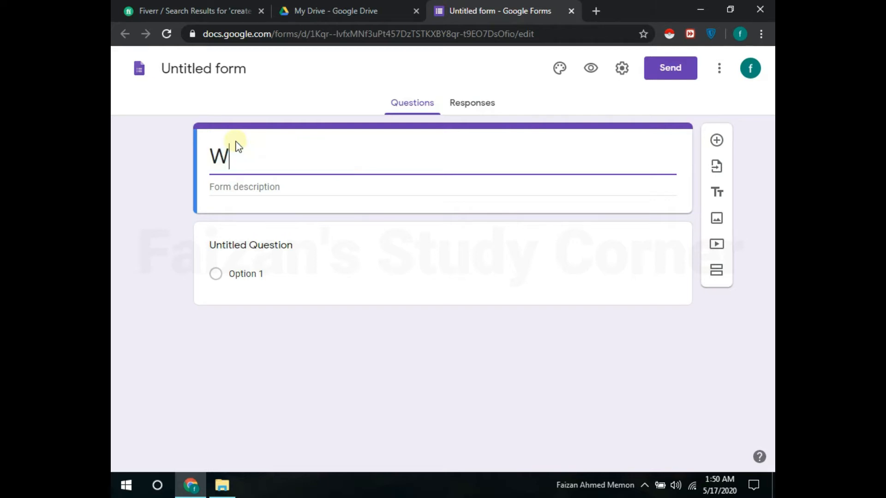
type("e")
type("lxo")
key("BackSpace")
key("BackSpace")
type("come ")
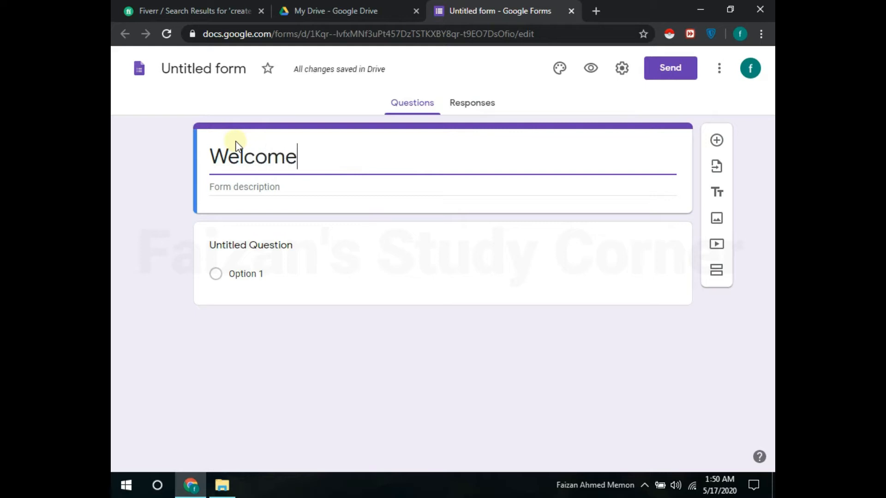
type("Ms O")
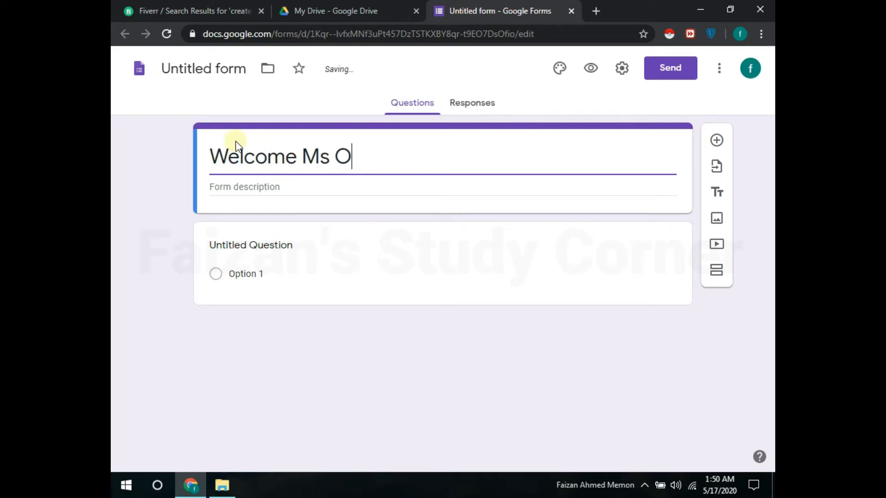
type("nline")
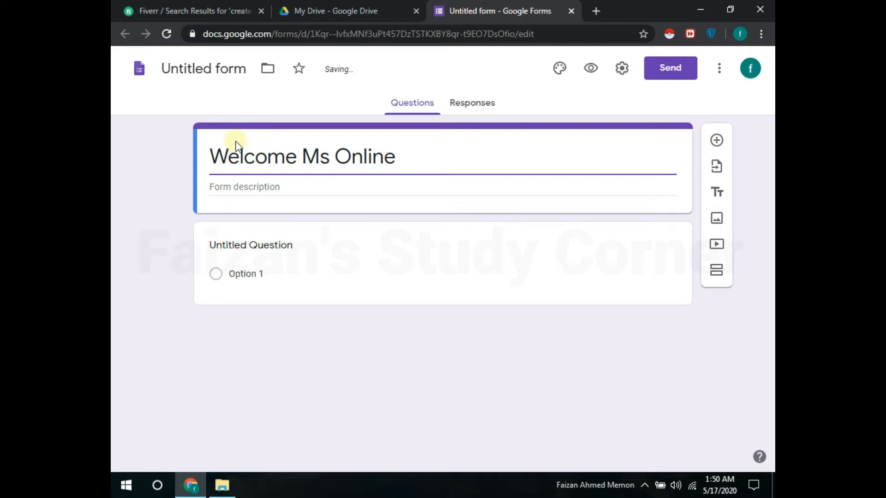
type(" Test")
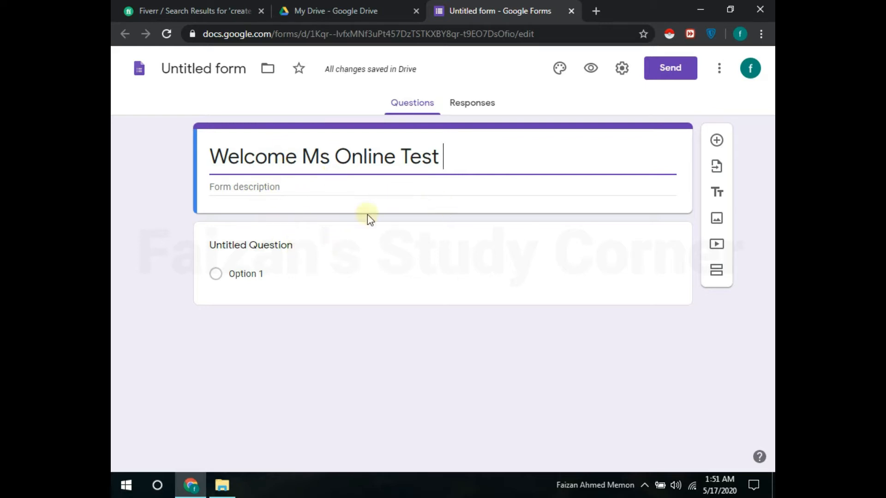
left_click(253, 245)
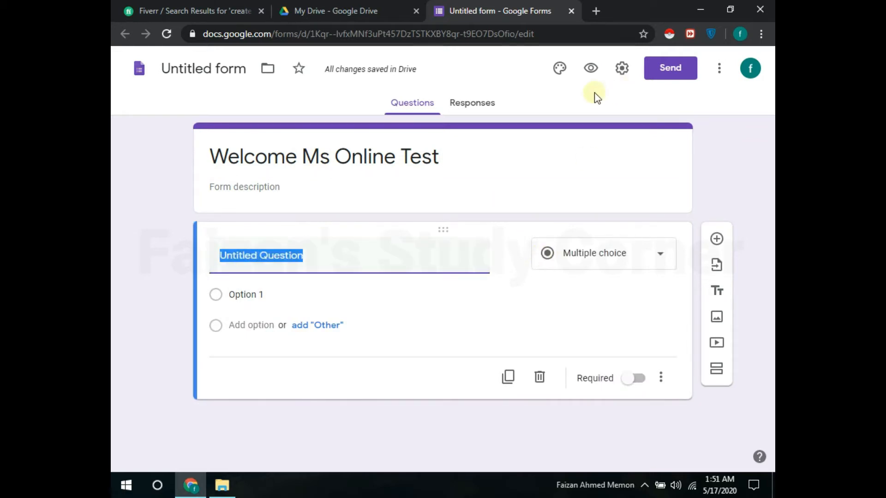
Step: Turn on 'Collect email addresses' in the form's General settings and save
left_click(622, 73)
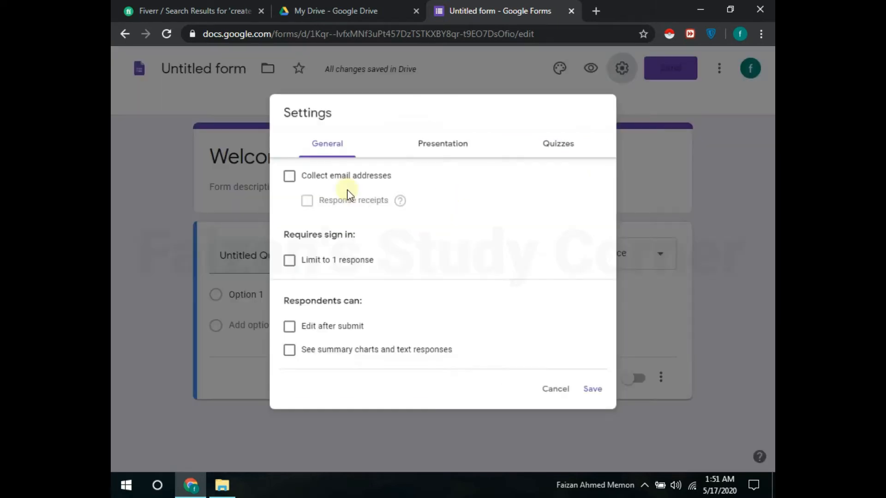
left_click(275, 170)
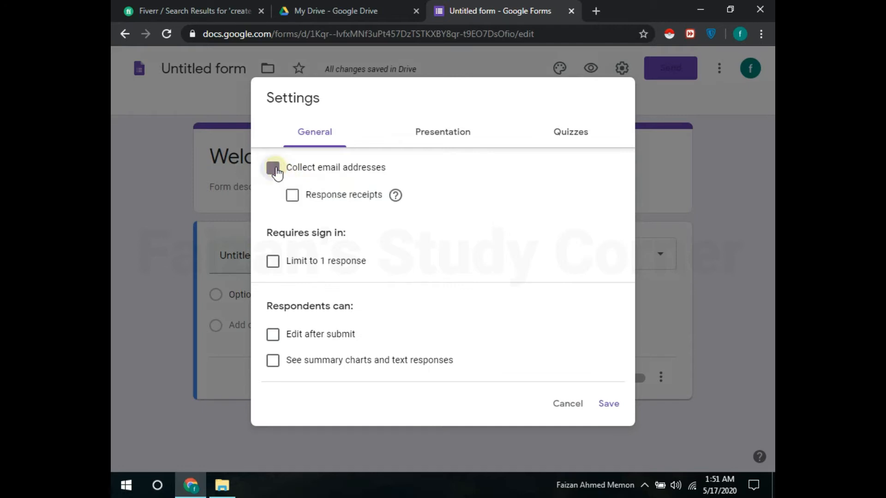
left_click(607, 406)
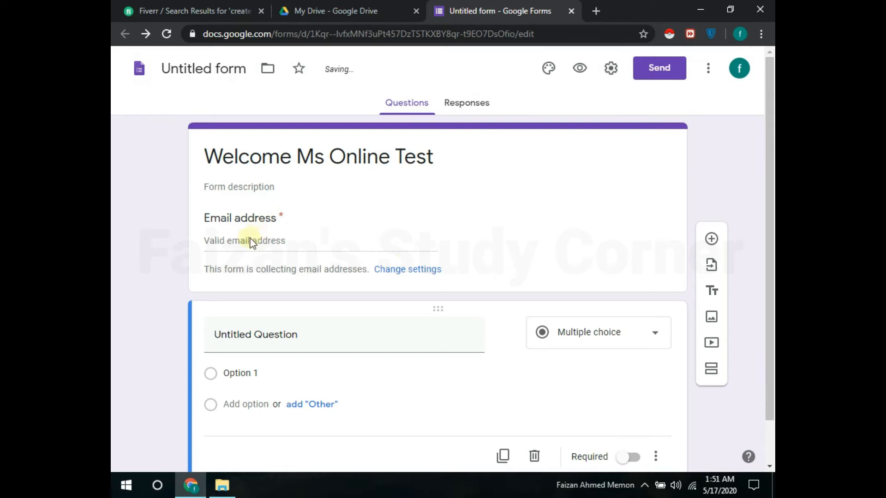
left_click(254, 242)
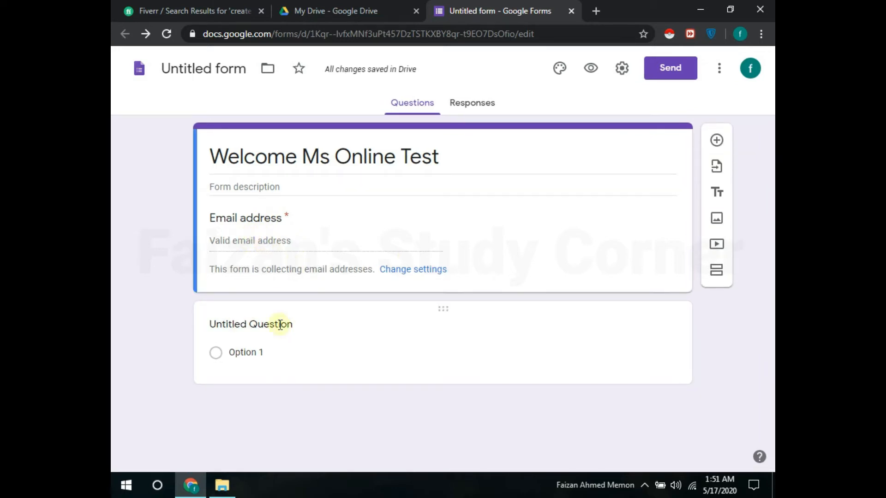
Step: Enter 'What is your name?' as the first question's title
left_click(233, 327)
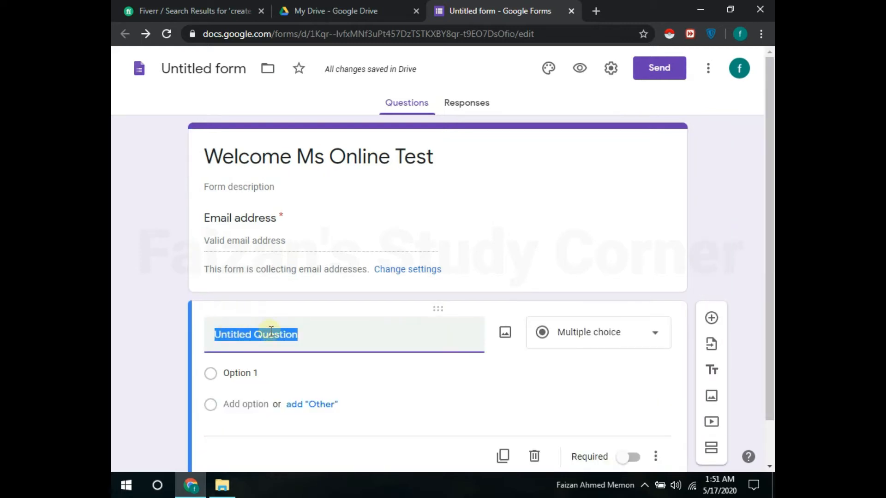
type("What ")
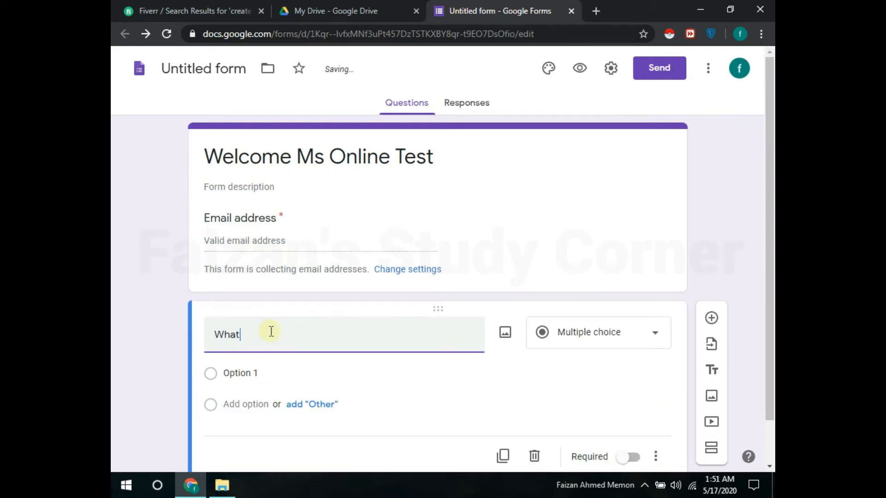
type("is your na")
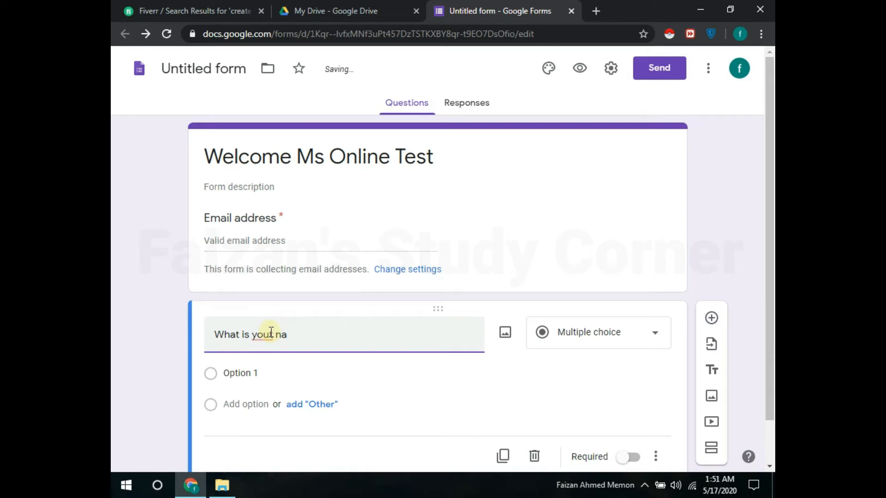
left_click(271, 333)
key("Delete")
type("r")
left_click(293, 332)
type("me?")
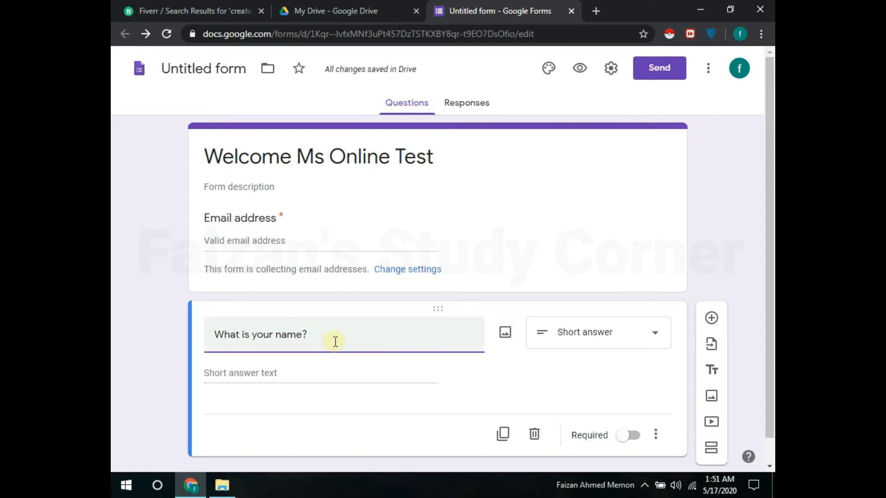
left_click_drag(302, 334, 425, 337)
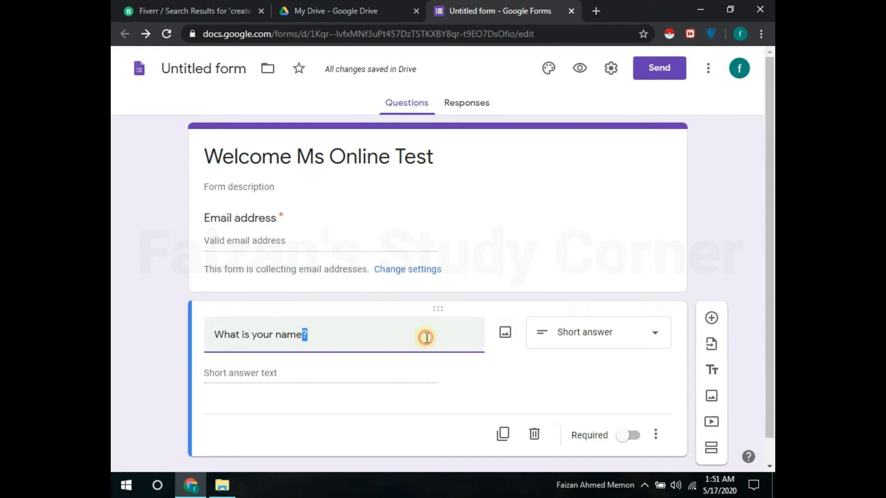
Step: Keep the name question as Short answer and make it required
left_click(586, 333)
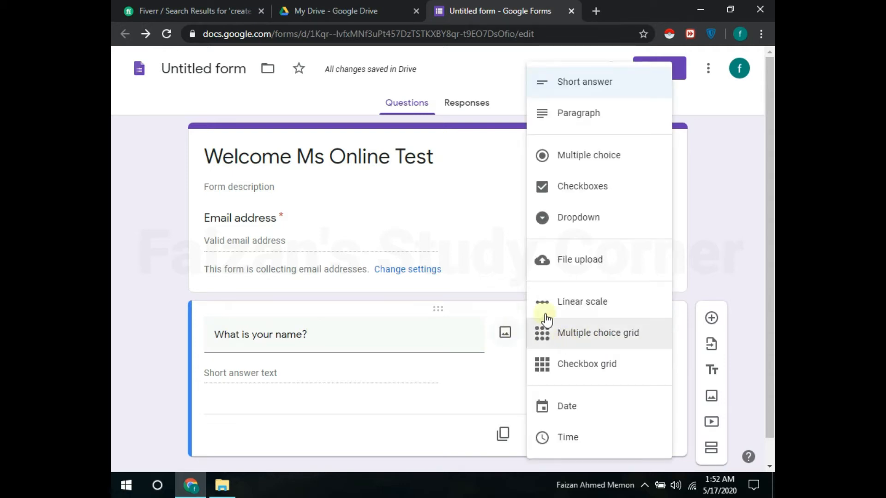
left_click(641, 335)
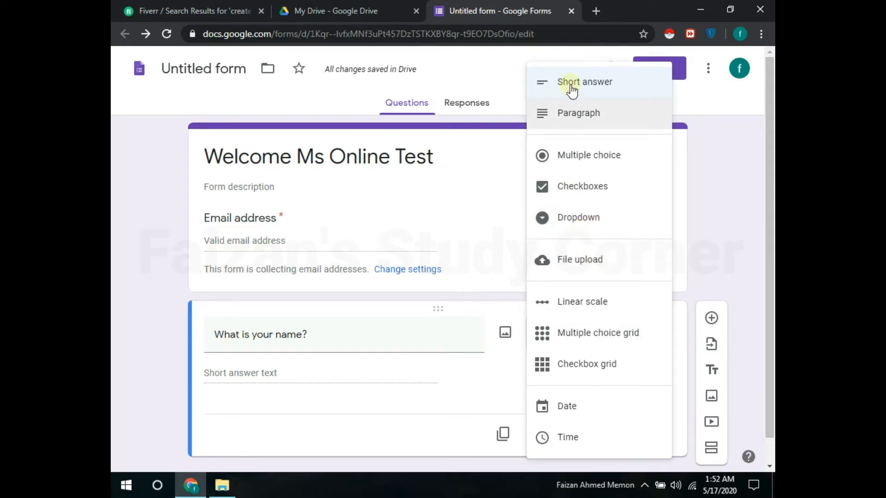
left_click(507, 309)
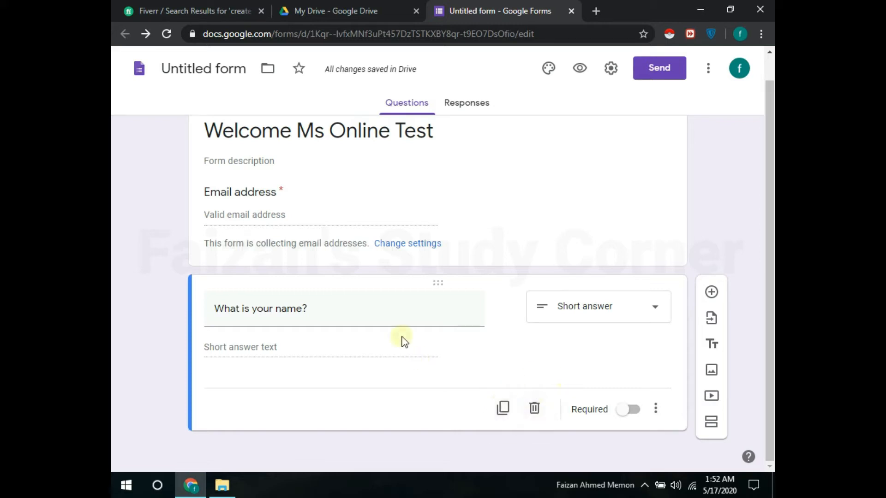
left_click(277, 186)
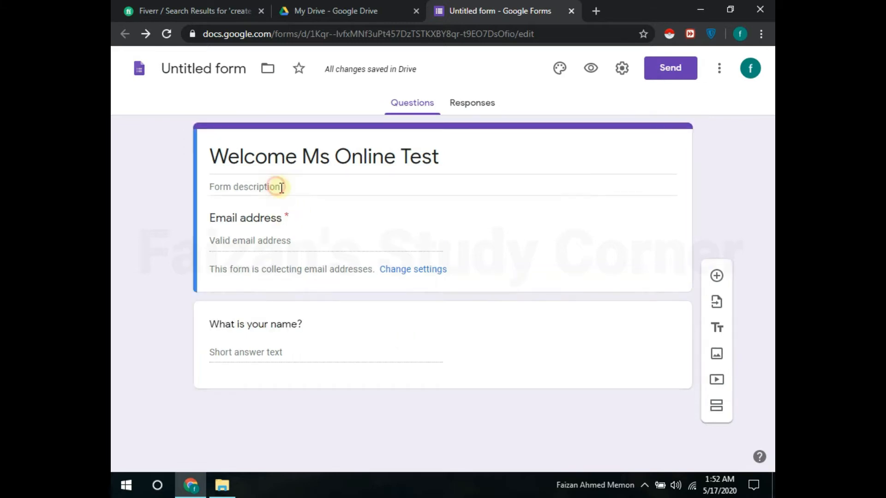
left_click(286, 216)
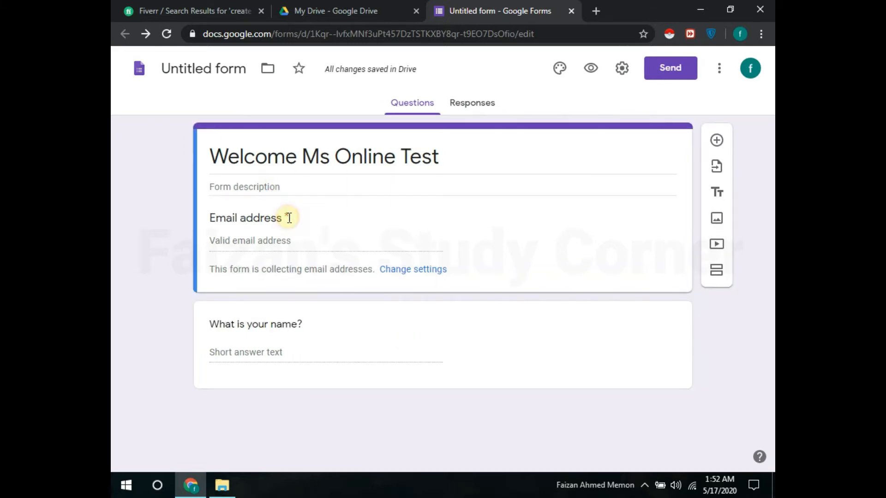
left_click(295, 346)
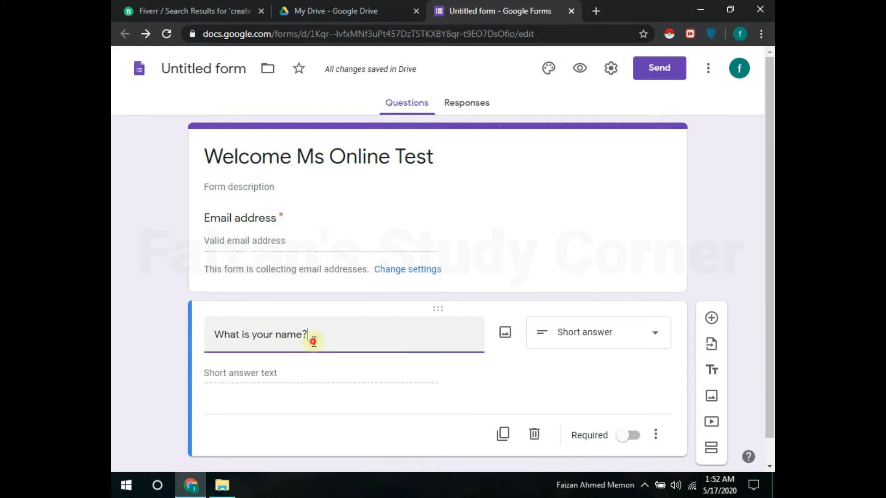
left_click(623, 436)
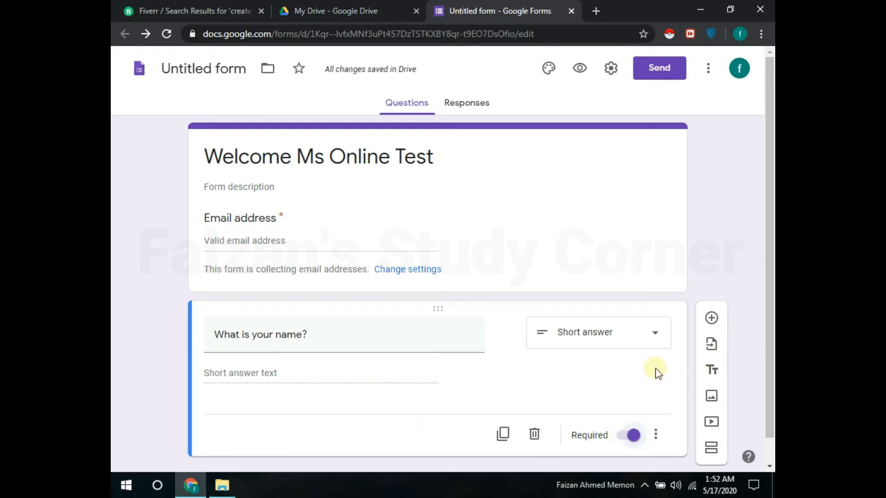
left_click(711, 318)
Step: Add the question 'where are you from?' as a Multiple choice question
left_click_drag(768, 237, 769, 369)
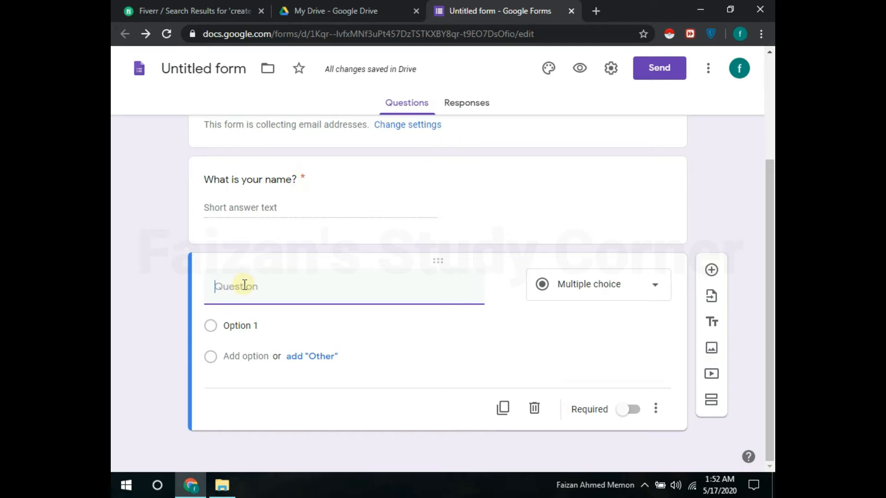
type("W")
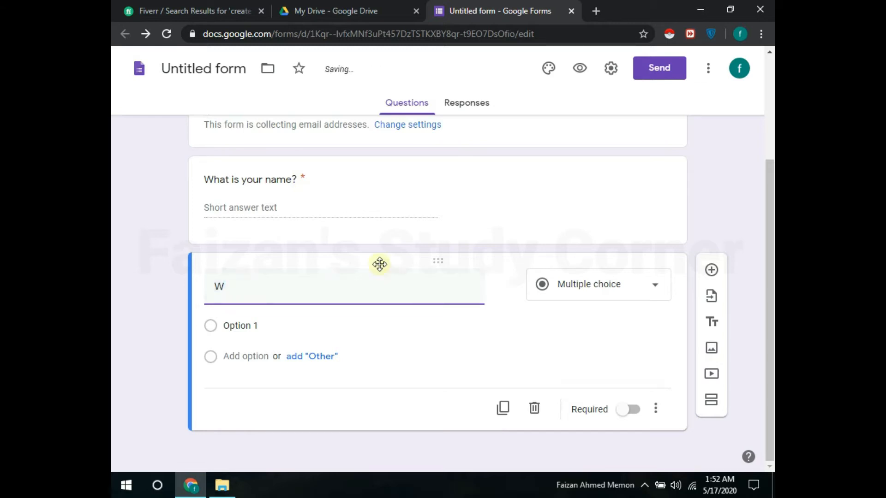
key("BackSpace")
type("where are you from?")
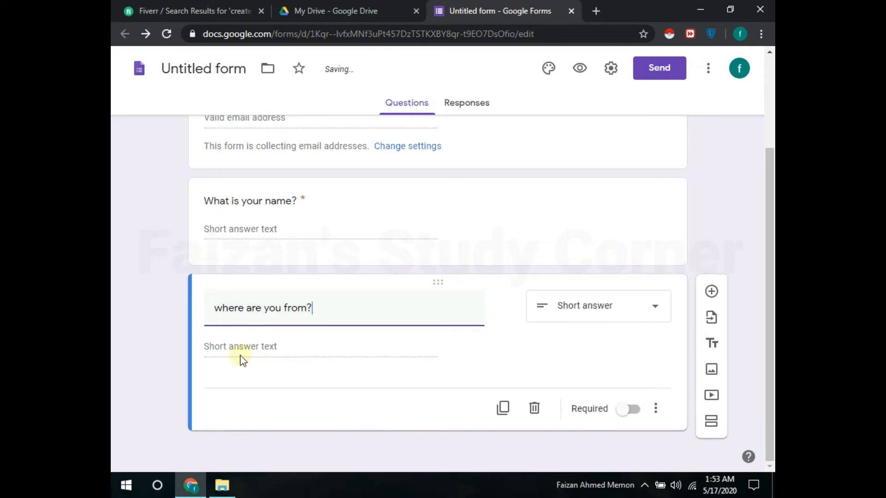
left_click(583, 311)
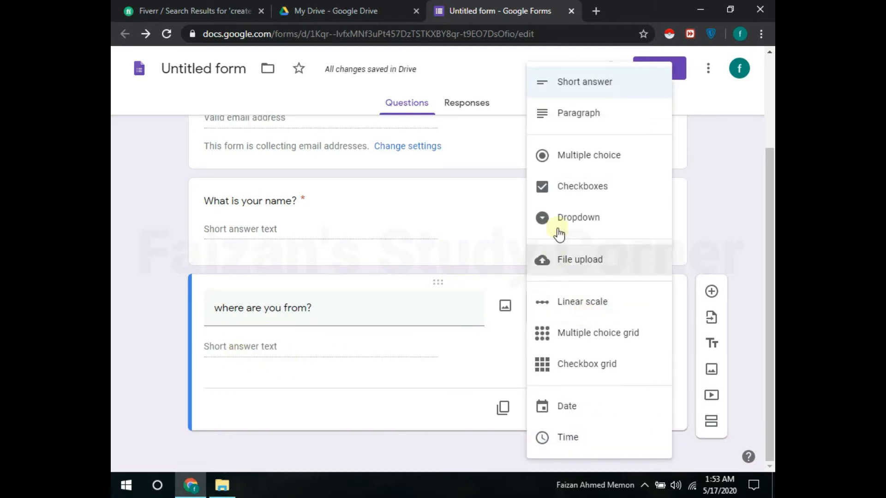
left_click(570, 159)
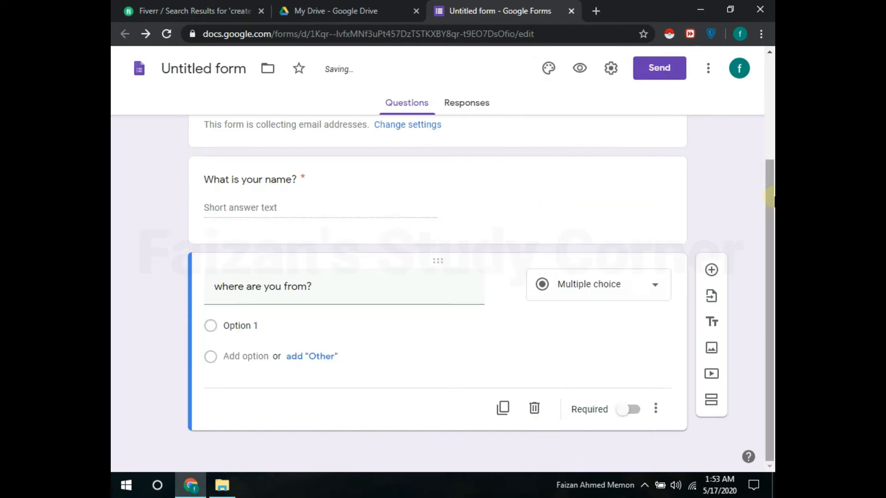
Step: Add the answer choices Hyderabad, karachi and Lahore
left_click(233, 326)
type("Hy")
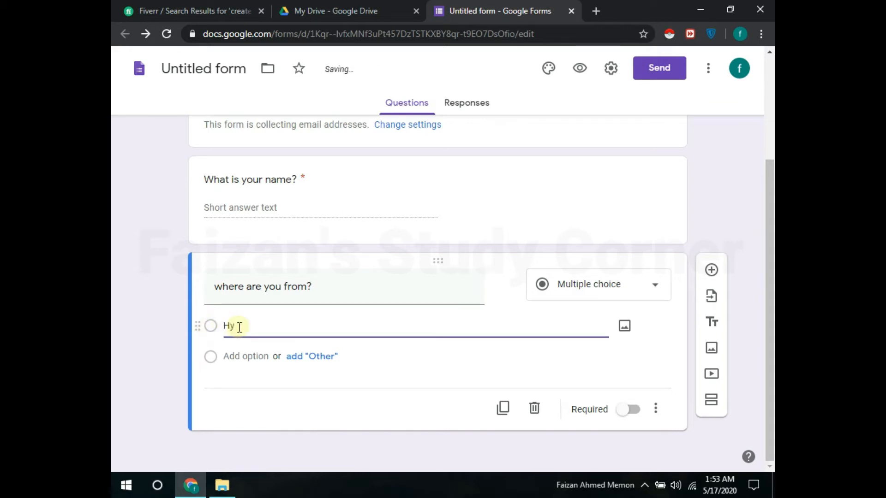
type("derabad")
left_click(238, 353)
type("karach")
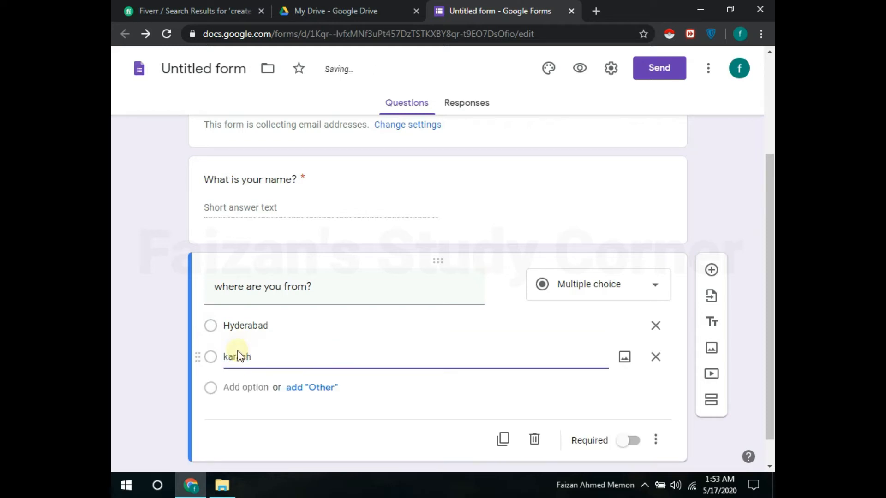
key("BackSpace")
type("hi")
left_click(251, 388)
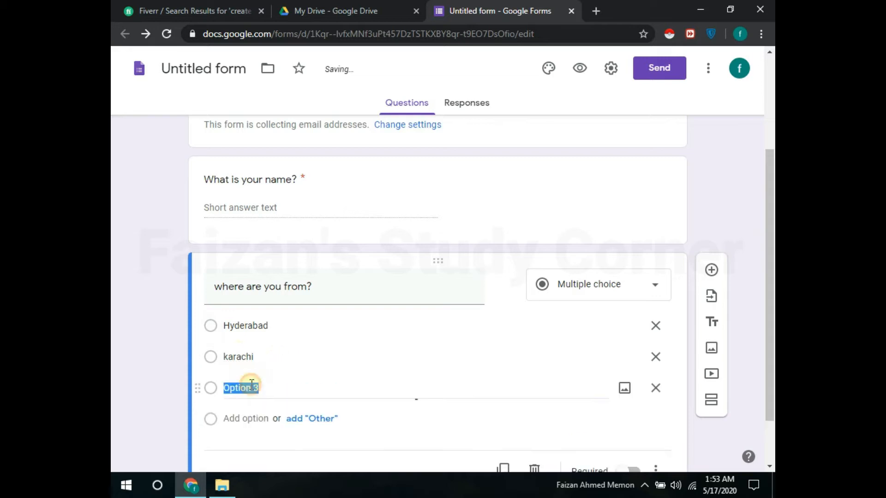
left_click_drag(770, 333, 770, 376)
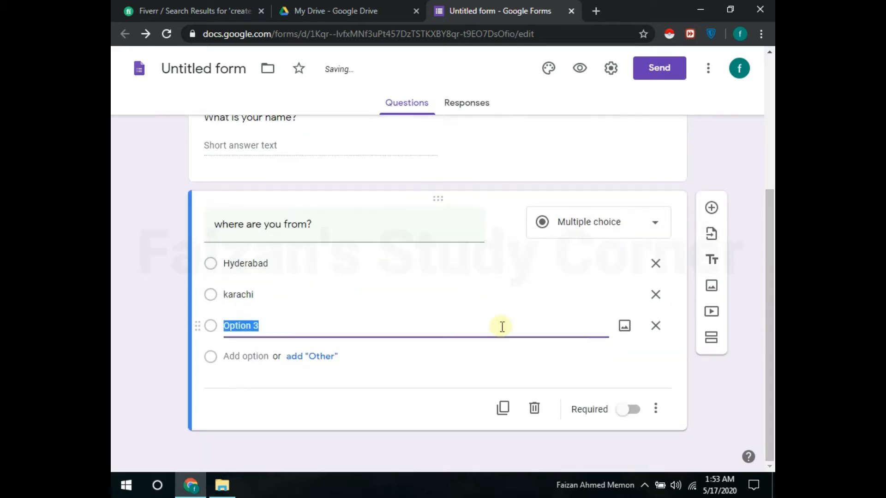
type("L")
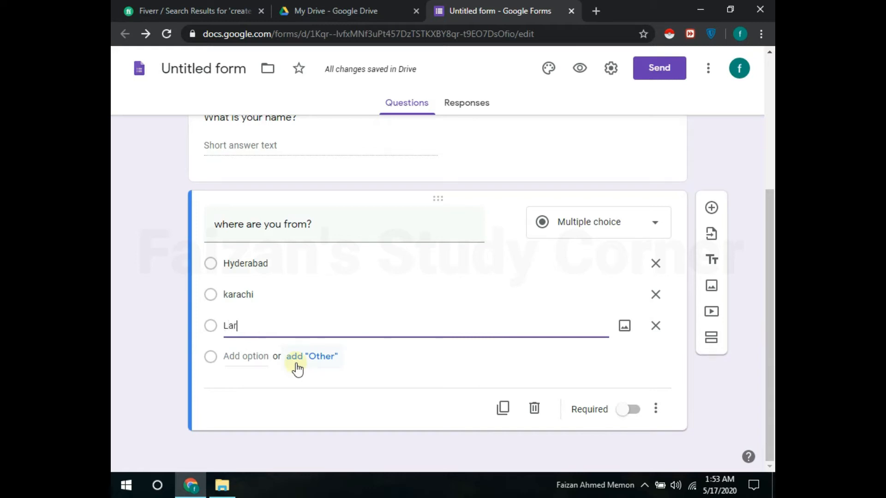
type("ahor e")
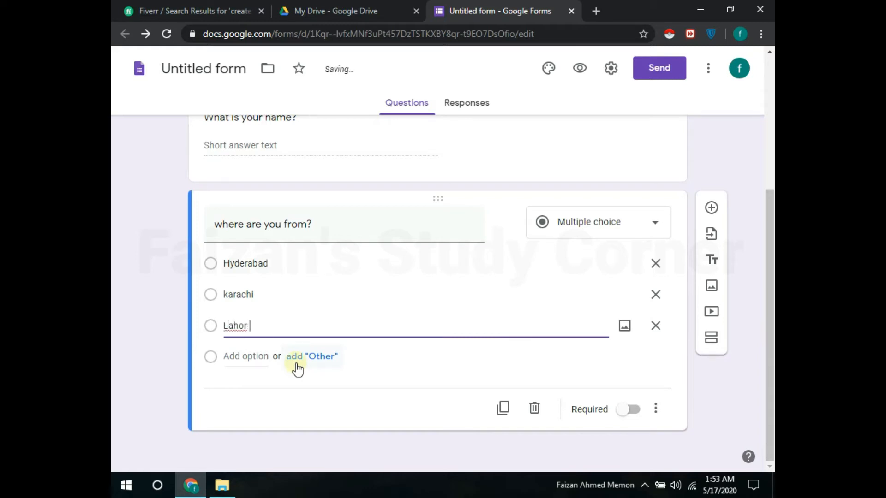
key("BackSpace")
key("BackSpace")
type("e")
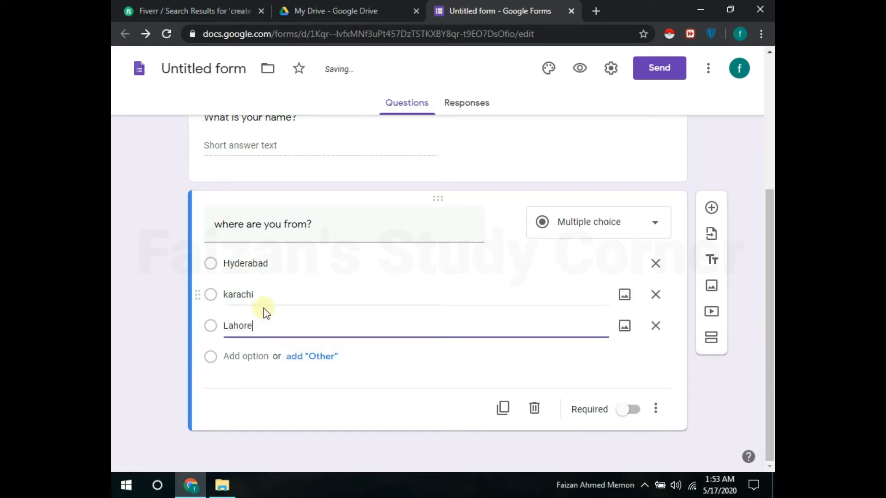
left_click(249, 357)
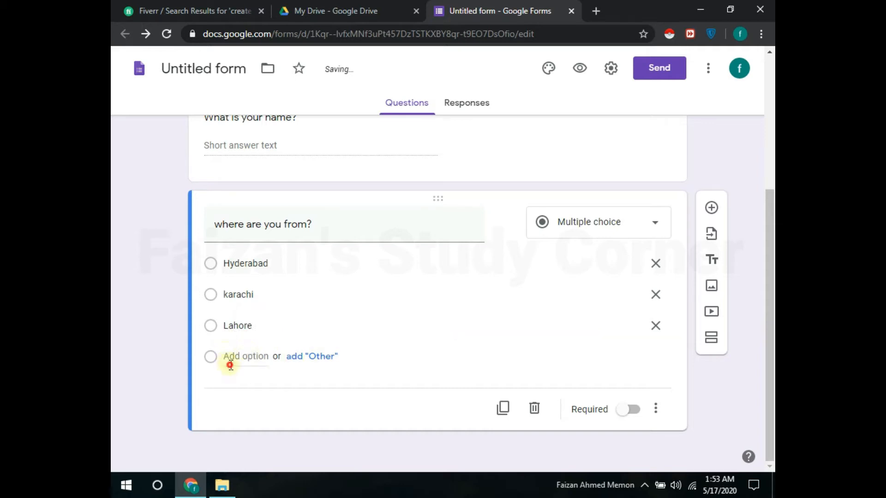
Step: Remove a trial 'none of aboue' choice and Other option, then mark the question required
left_click(229, 358)
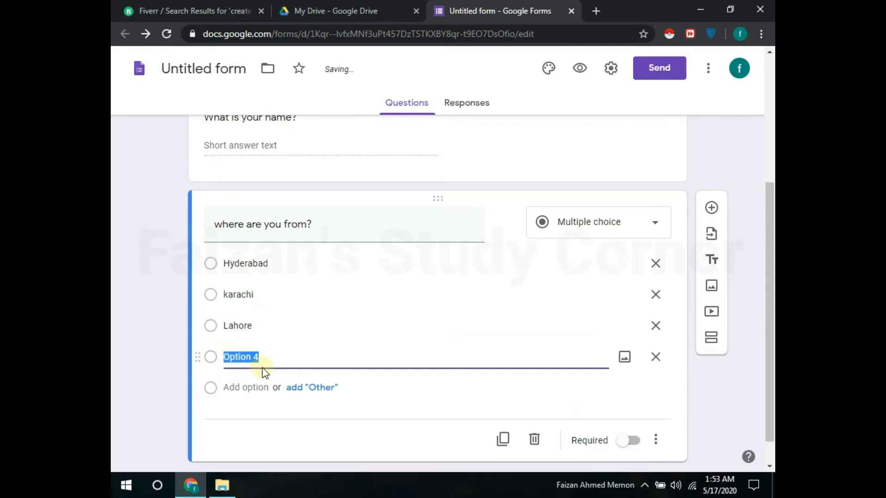
type("An")
key("BackSpace")
type("one of aboue")
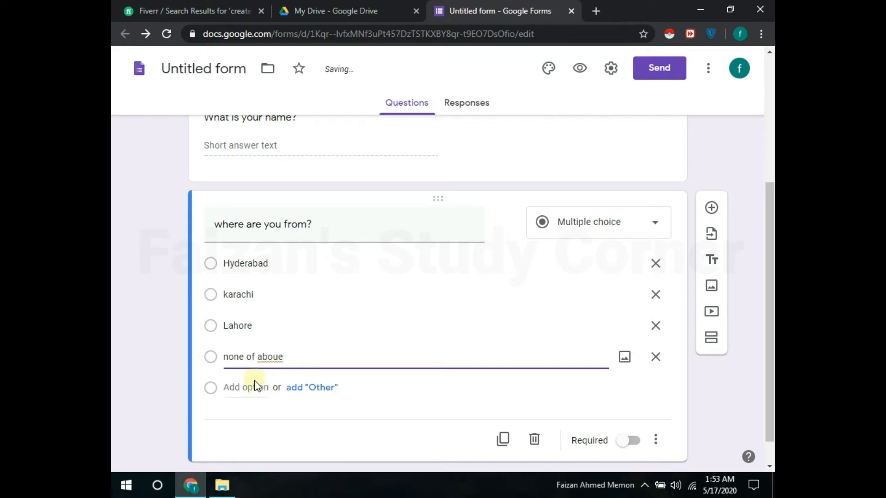
left_click(313, 389)
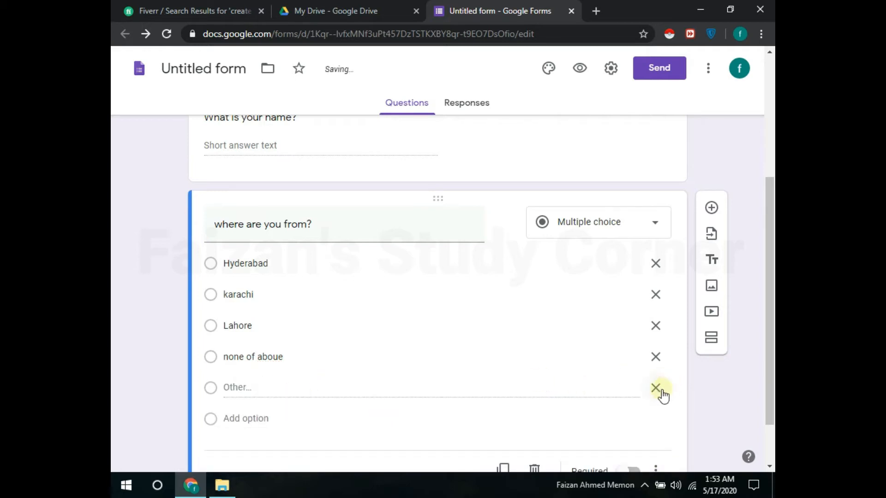
left_click(655, 388)
left_click(656, 357)
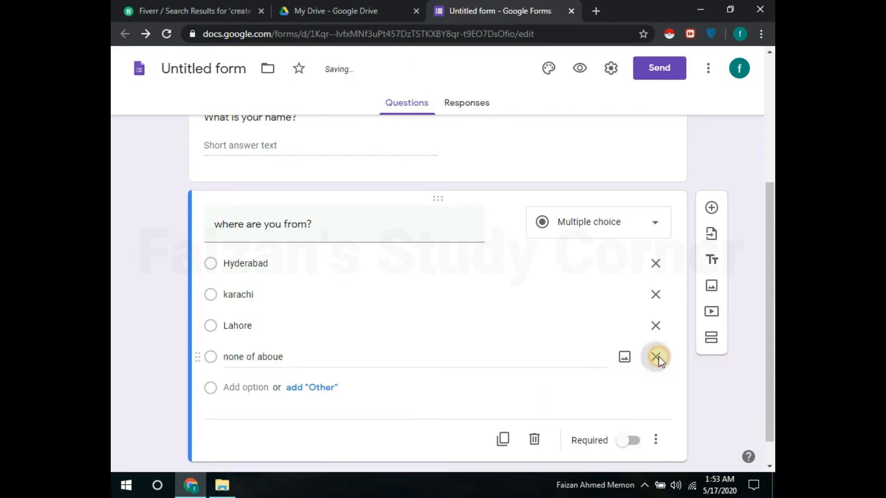
left_click(236, 346)
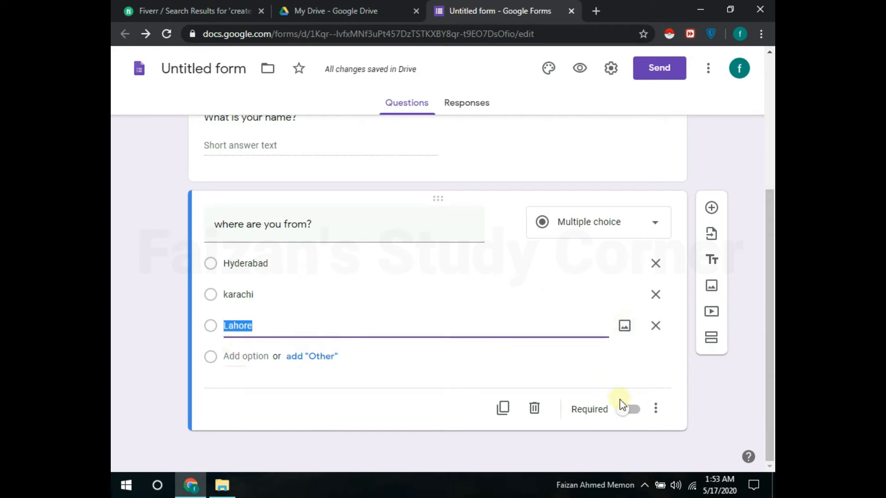
left_click(628, 410)
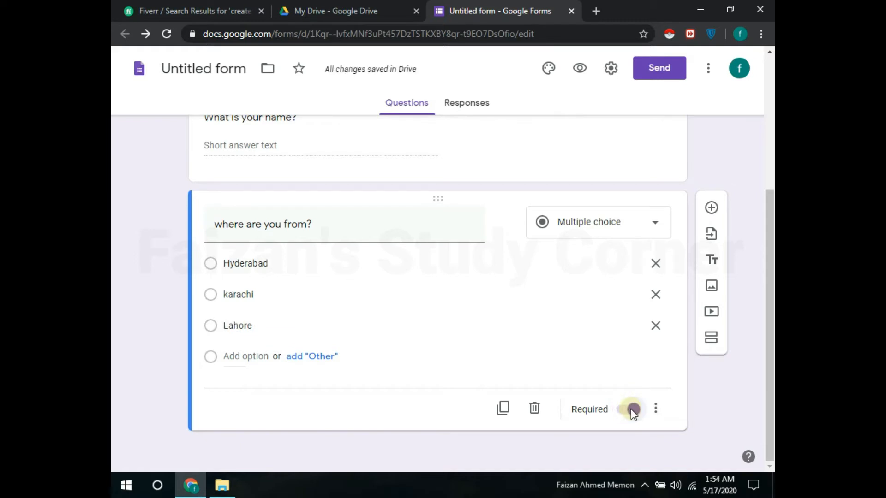
left_click(607, 229)
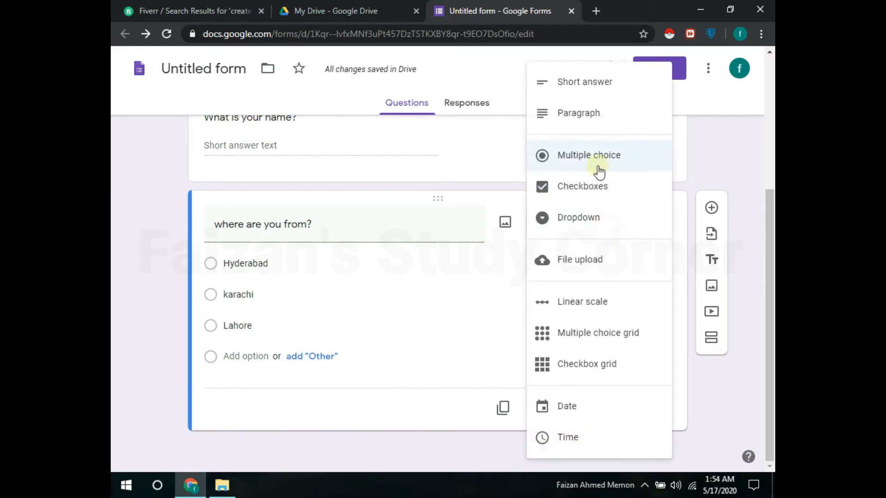
Step: Title the multiple-choice question 'What is short cut key of bold?'
left_click(736, 216)
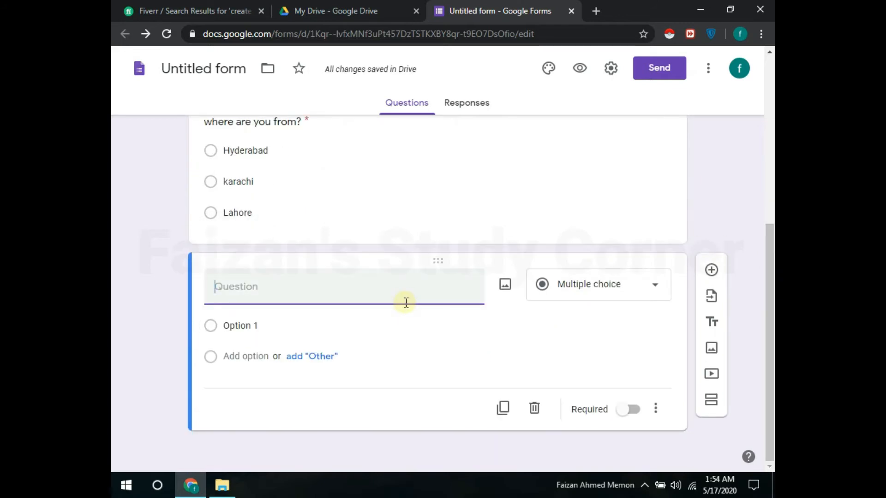
type("What is sh")
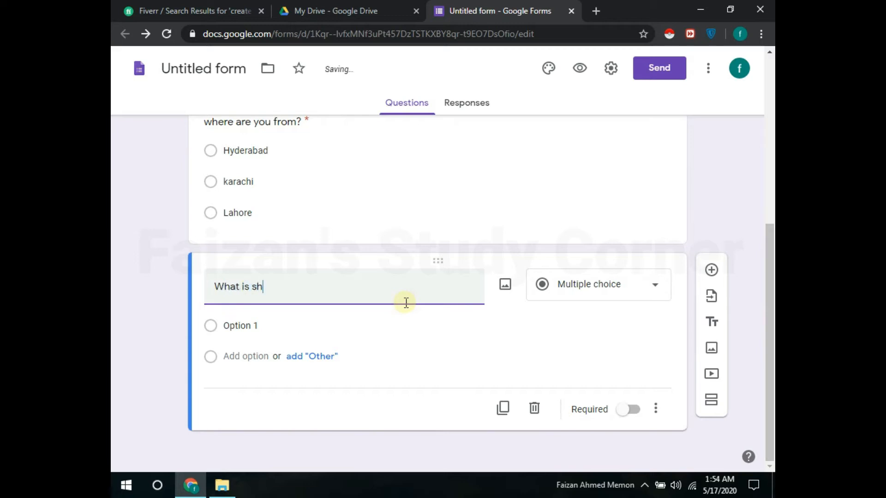
type("ort cut key of")
type("bold?")
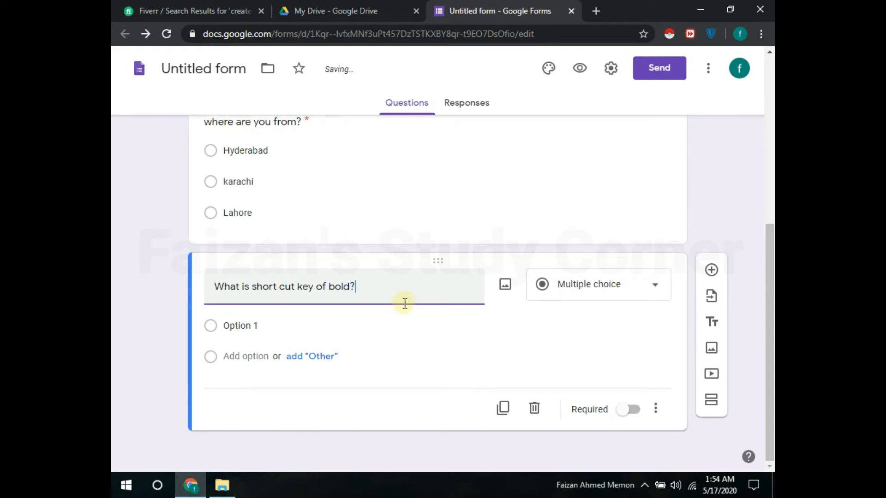
Step: Add the choices Ctrl+B, Ctrl+L, Ctrl+p and 'Nonoe of aboue'
left_click(241, 329)
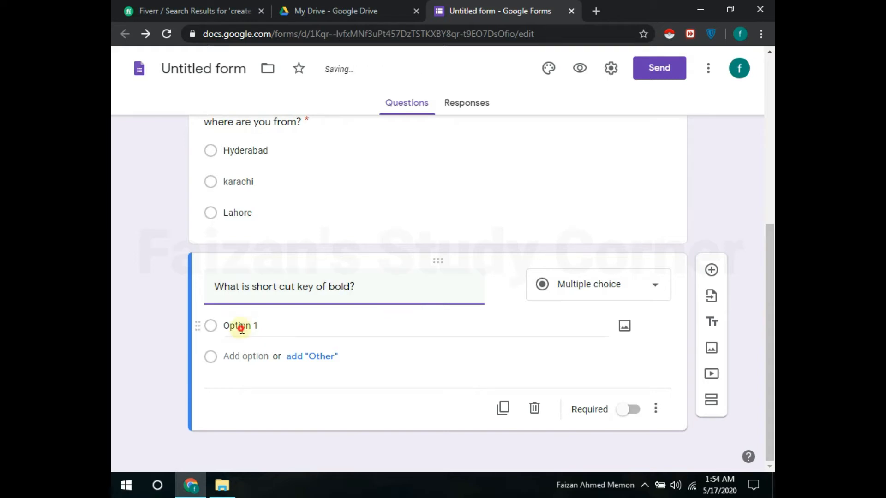
type("B")
key("BackSpace")
type("Ctrl")
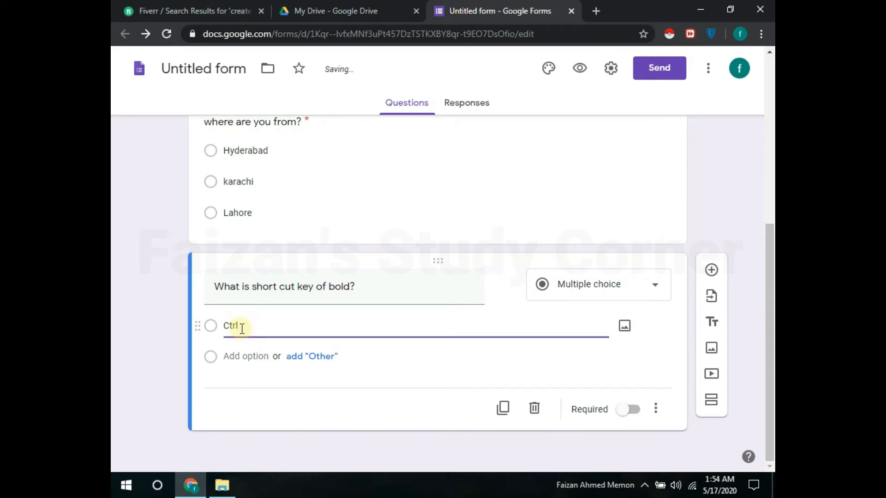
type("+B")
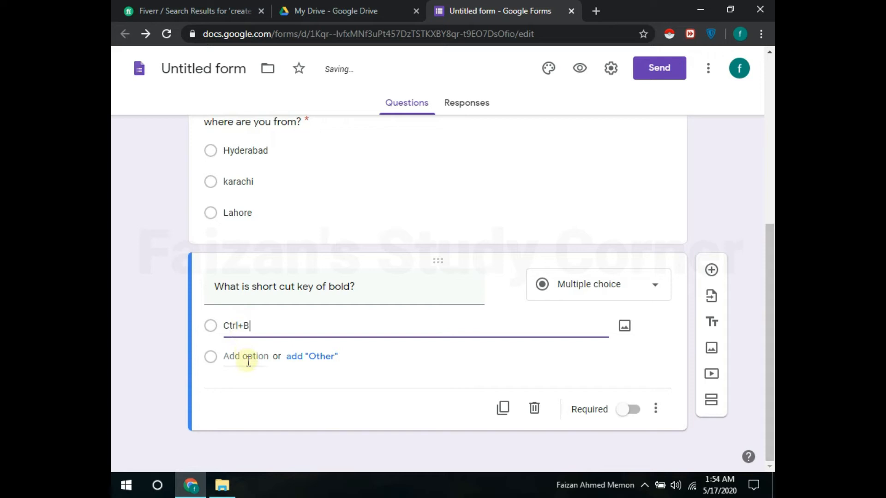
left_click(243, 356)
type("Ctrl")
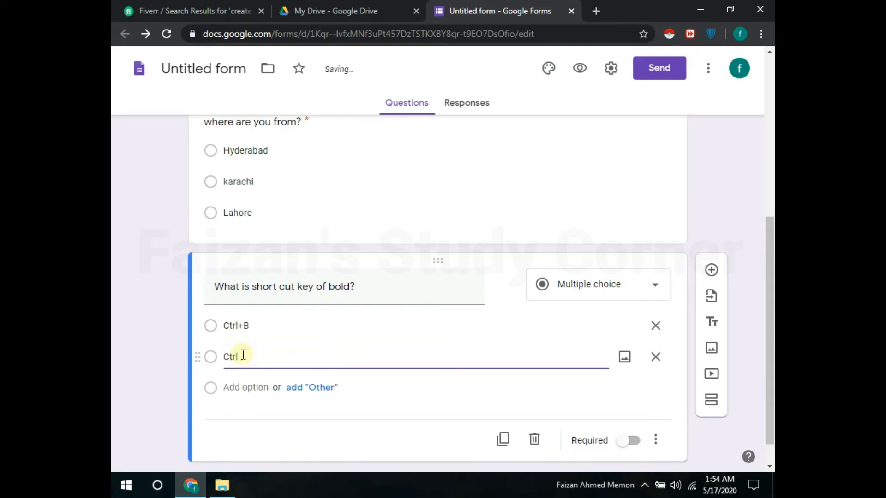
type("+L")
left_click(261, 386)
type("Ctrl")
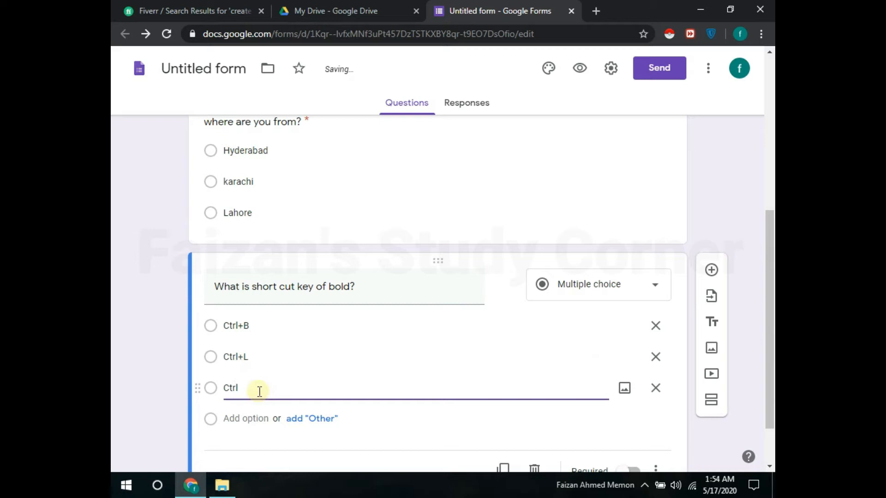
type("+p")
left_click(249, 416)
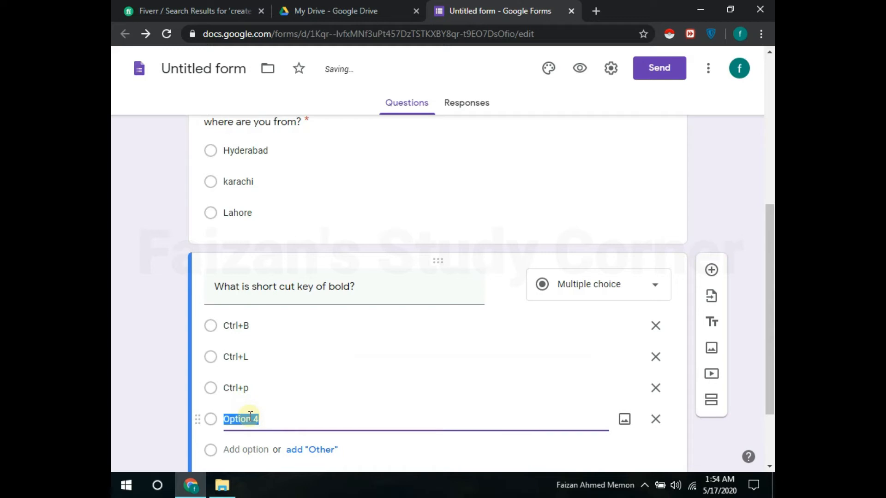
type("Non")
type("oe")
type(" of abou")
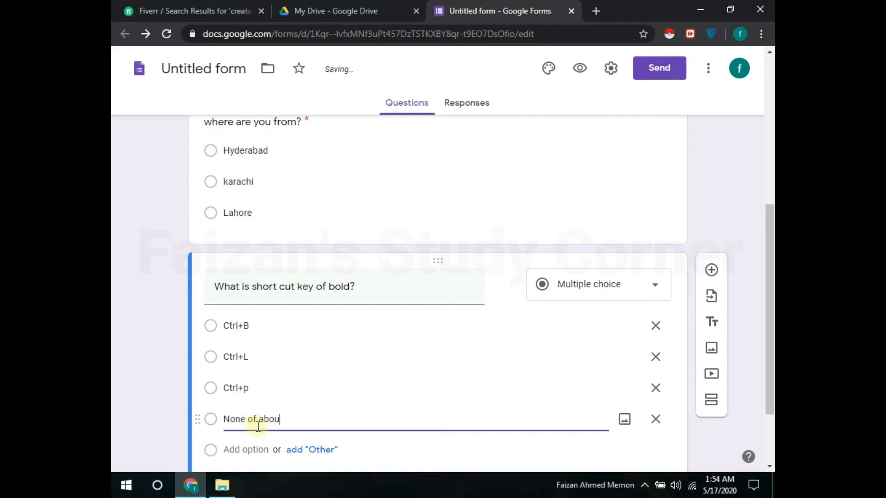
type("e")
Step: Scroll down and open the Select Form dialog for importing questions
scroll(769, 323, "down", 2)
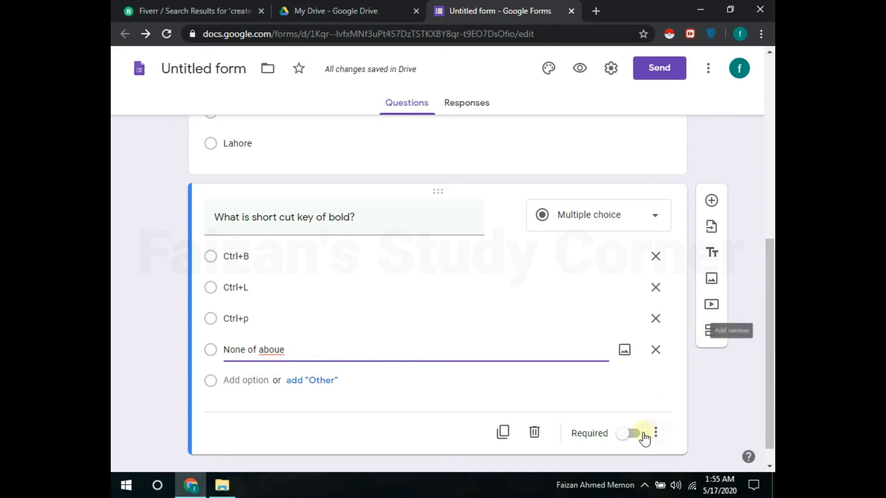
left_click_drag(772, 363, 771, 395)
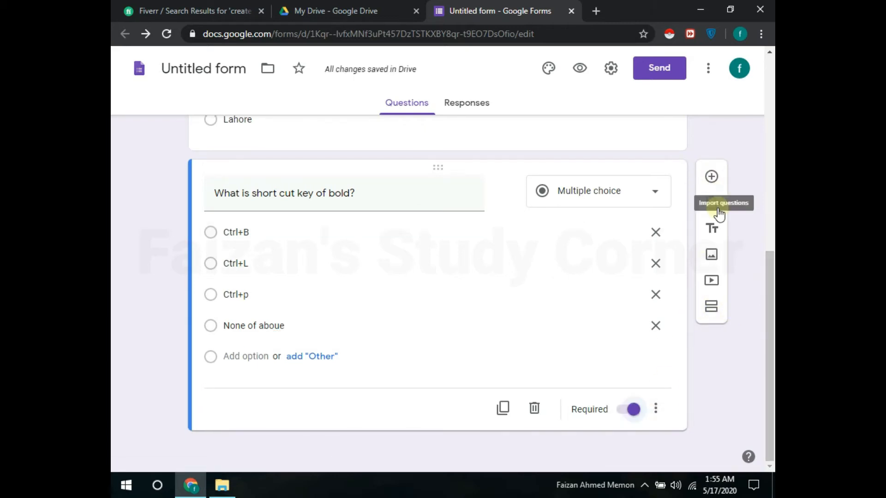
left_click(718, 212)
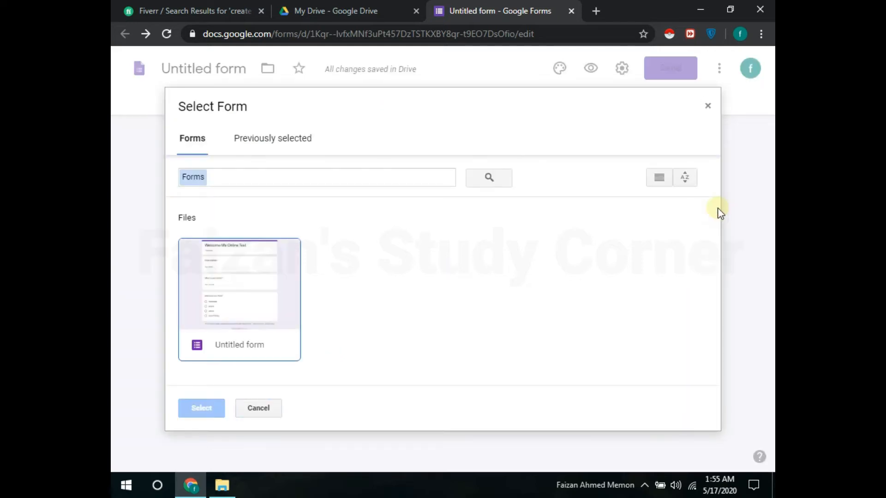
left_click(708, 106)
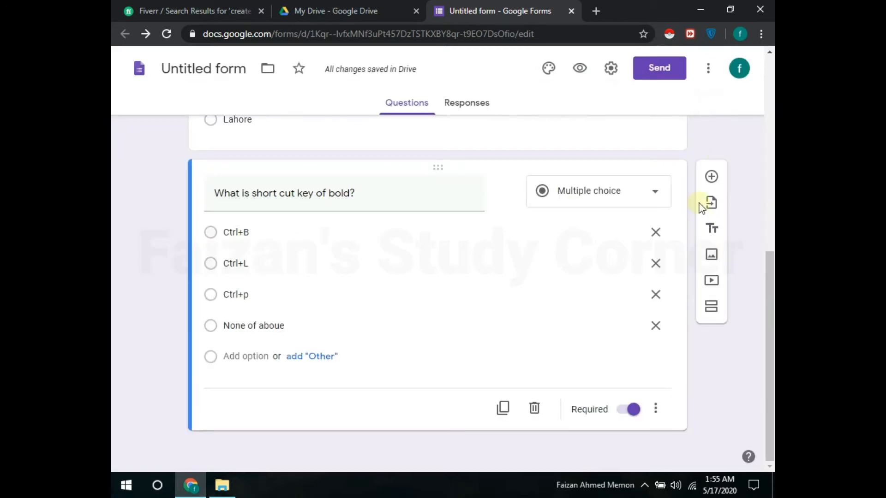
left_click(712, 237)
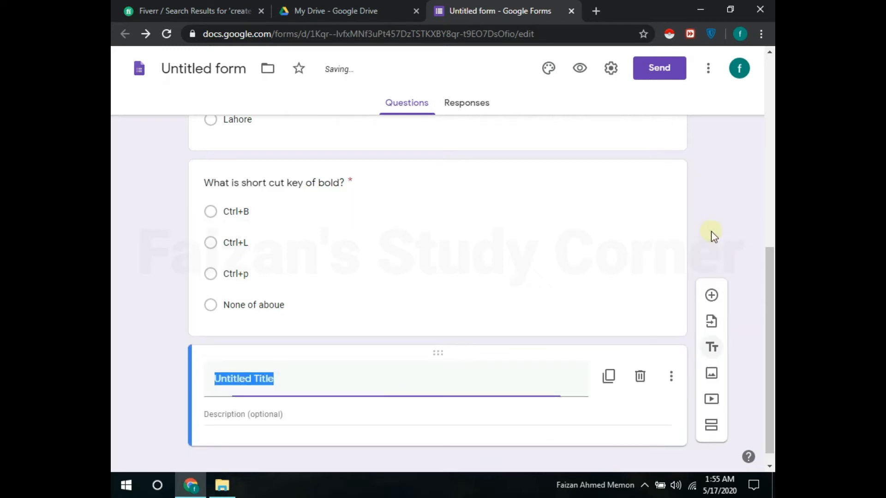
left_click(646, 377)
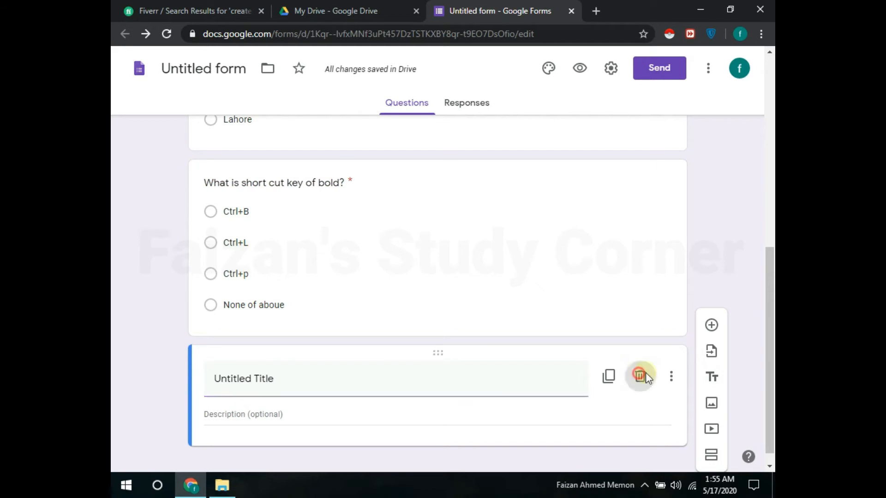
scroll(769, 295, "up", 7)
left_click_drag(773, 296, 742, 105)
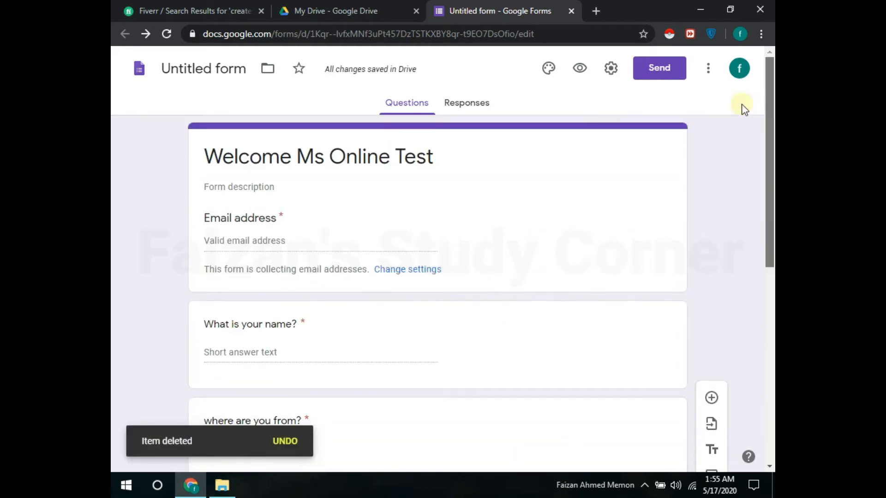
Step: Preview the form and fill in a test email address and name
left_click(579, 69)
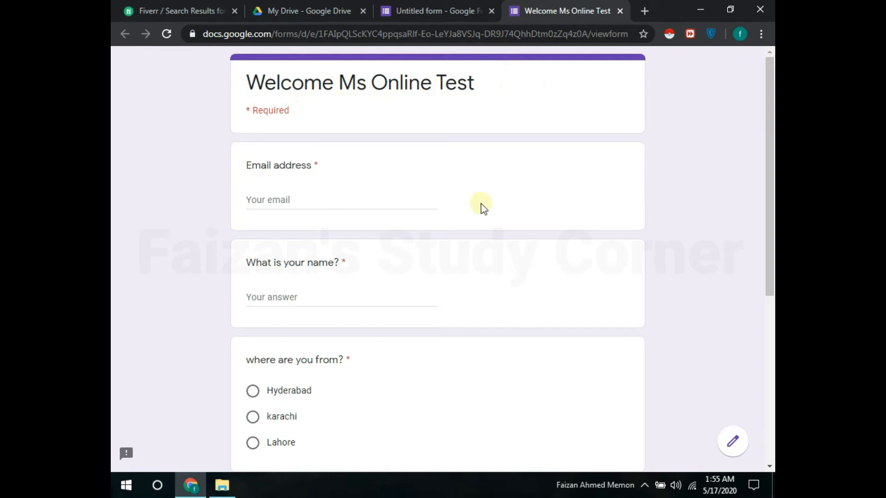
left_click(283, 200)
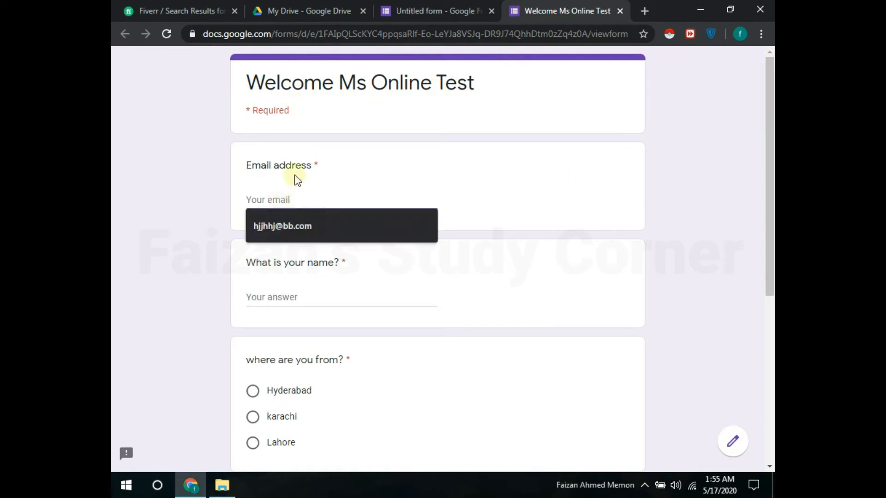
type("hello.")
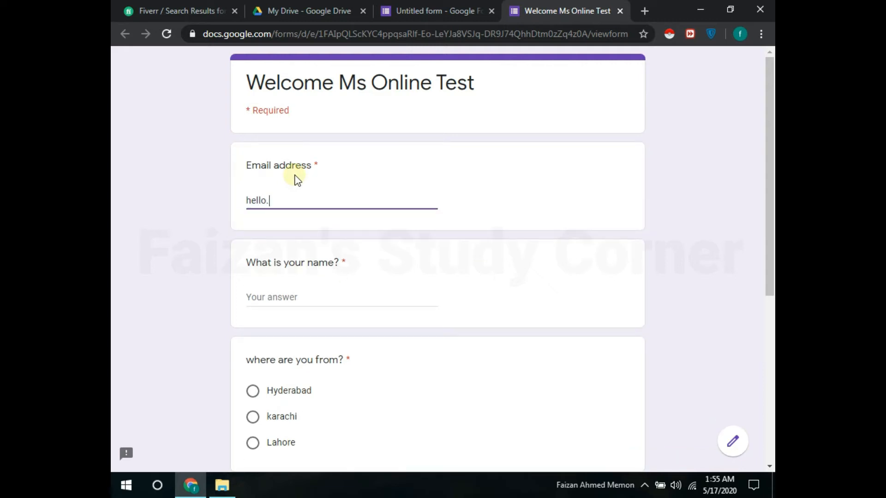
key("BackSpace")
type("@hello.com")
double_click(286, 203)
type("gmiil")
left_click(294, 295)
type("H")
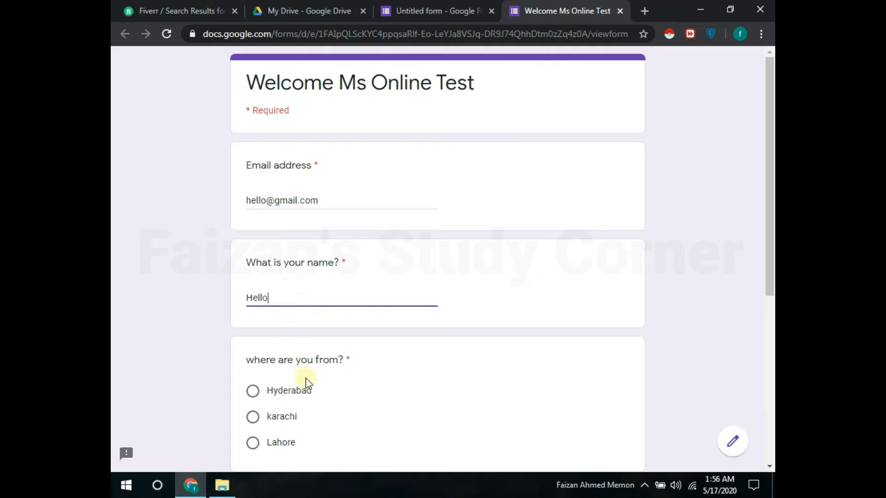
Step: Answer Hyderabad and Ctrl+B, submit, and start another blank response
scroll(251, 206, "down", 1)
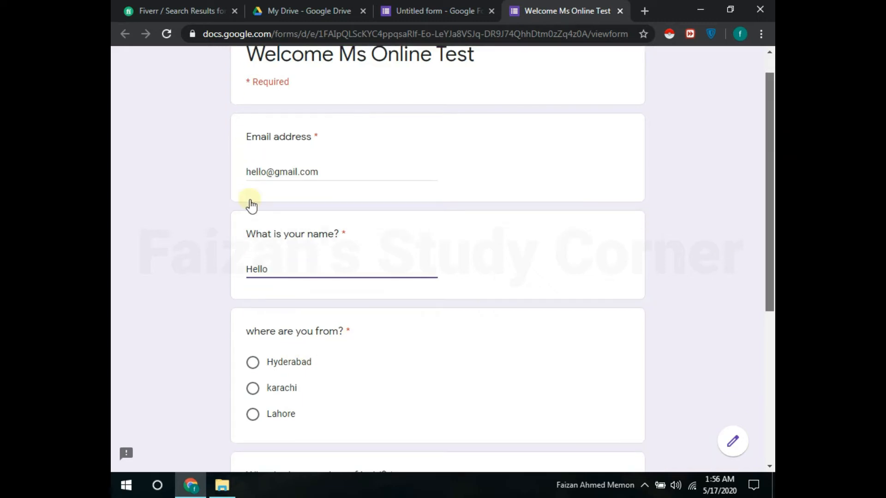
scroll(250, 204, "down", 3)
left_click(252, 202)
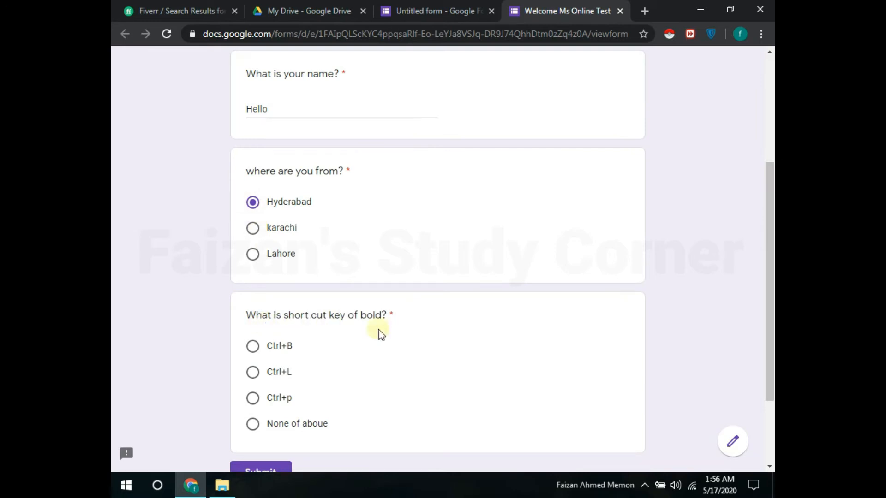
left_click(262, 346)
left_click(266, 469)
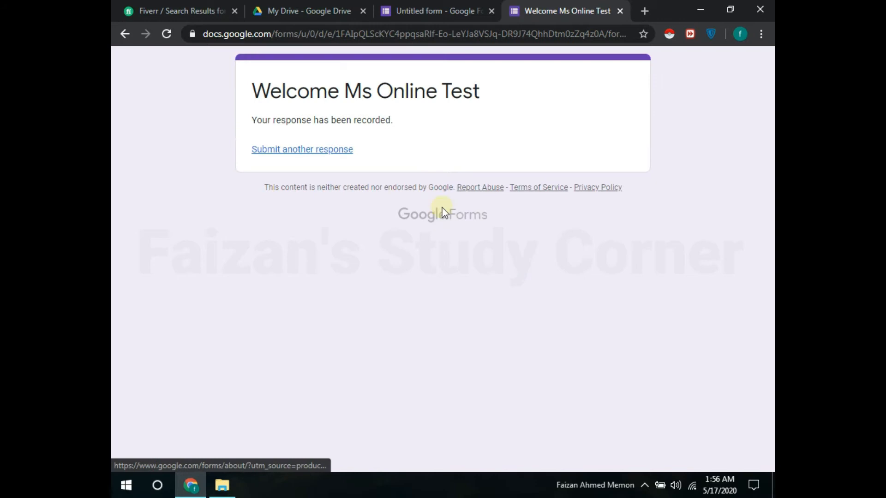
left_click_drag(257, 120, 388, 121)
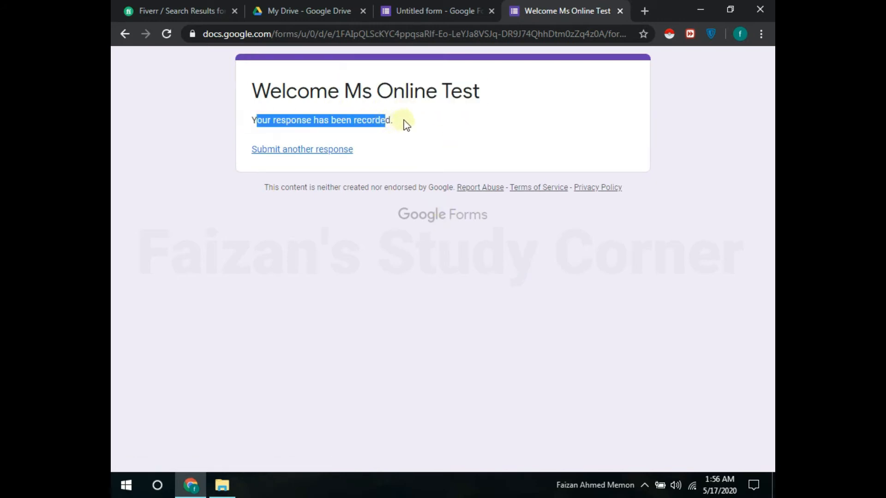
left_click(340, 149)
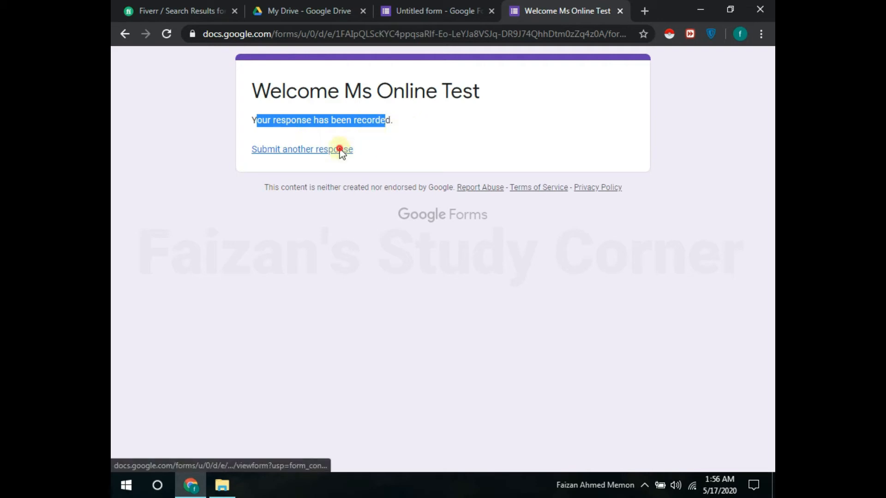
mouse_move(446, 4)
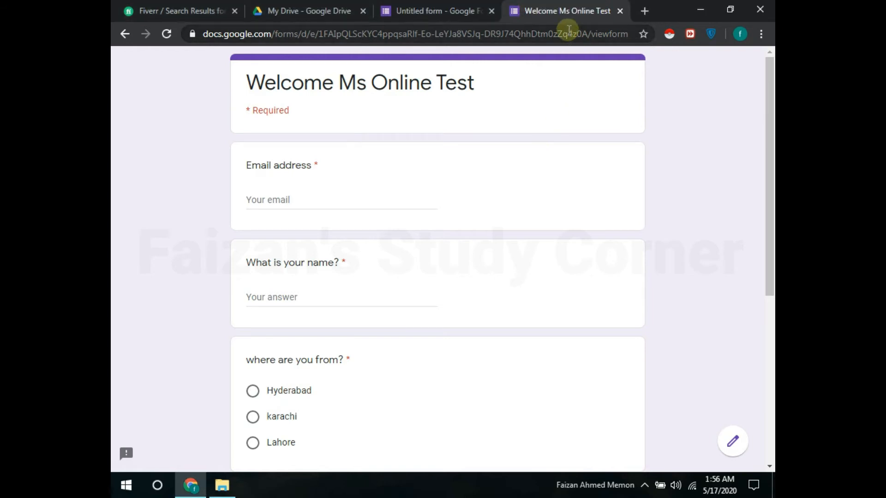
Step: View the Responses tab and scroll through the 1-response summary charts
left_click(447, 13)
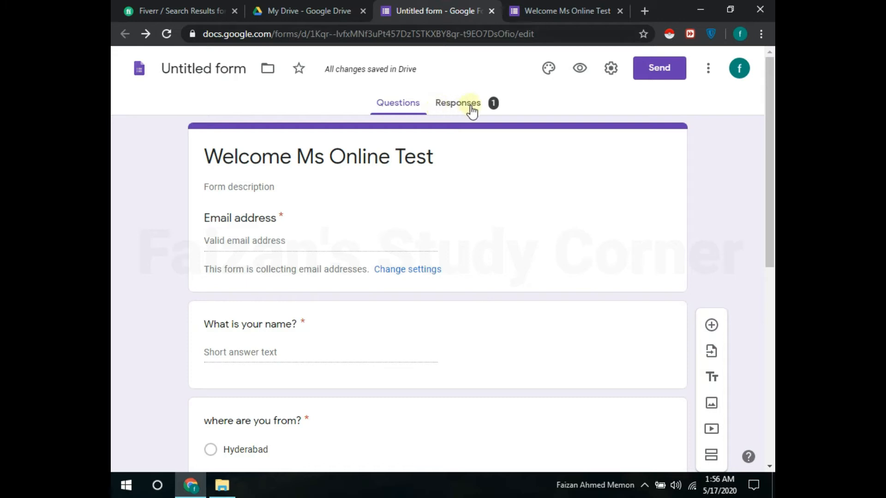
left_click(459, 105)
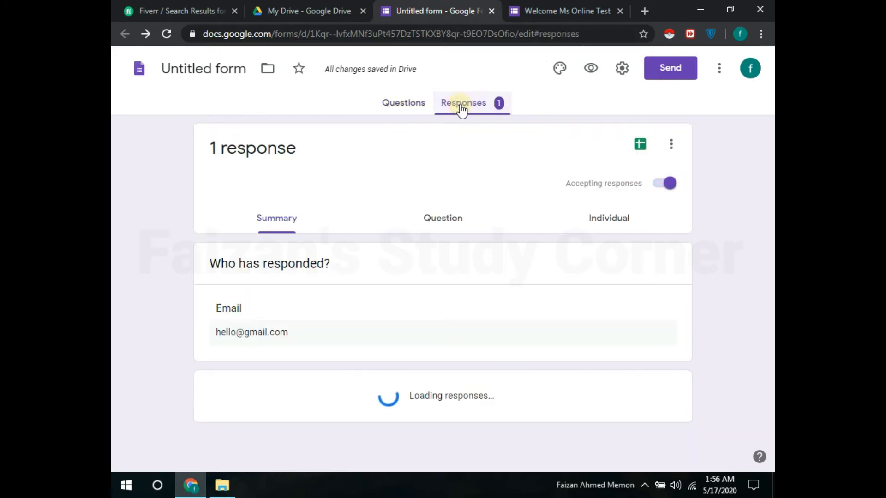
mouse_move(770, 150)
left_mouse_down()
mouse_move(773, 159)
mouse_move(768, 133)
left_mouse_up()
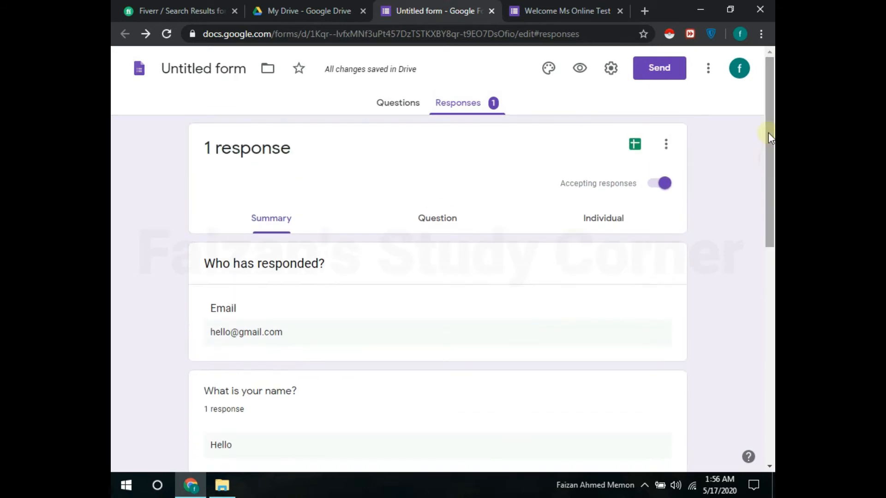
left_click_drag(773, 175, 772, 239)
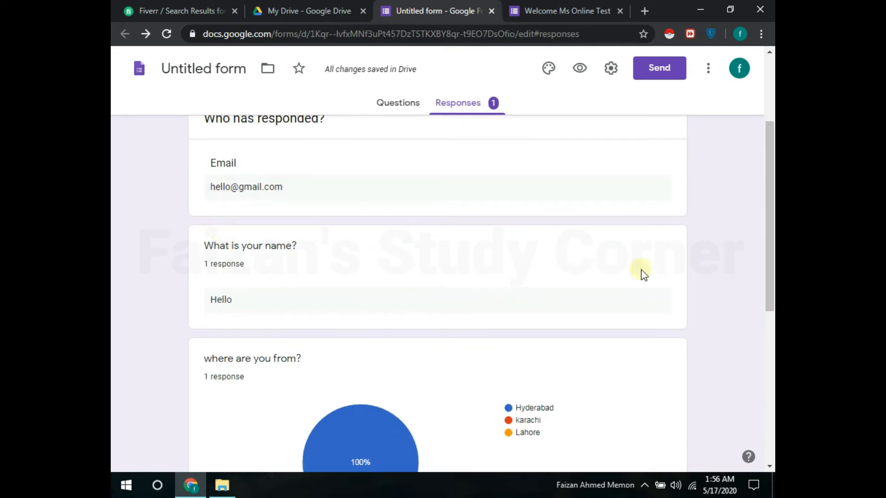
left_click_drag(768, 198, 771, 308)
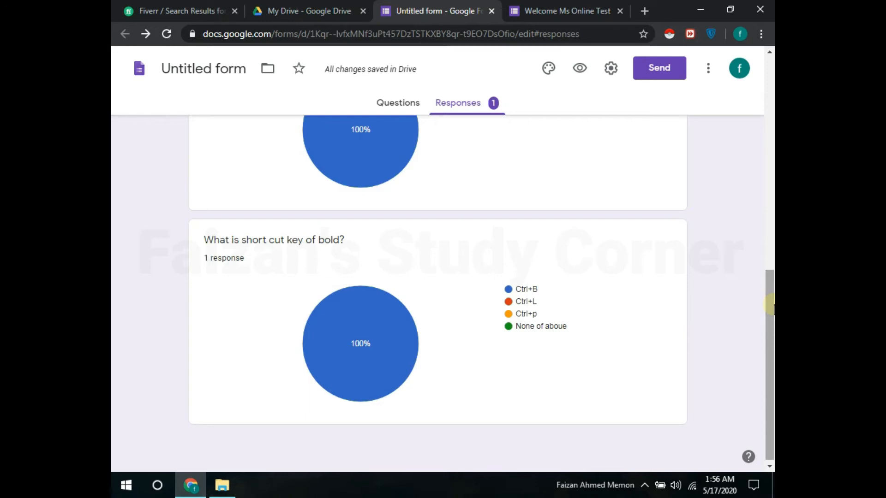
left_click(768, 132)
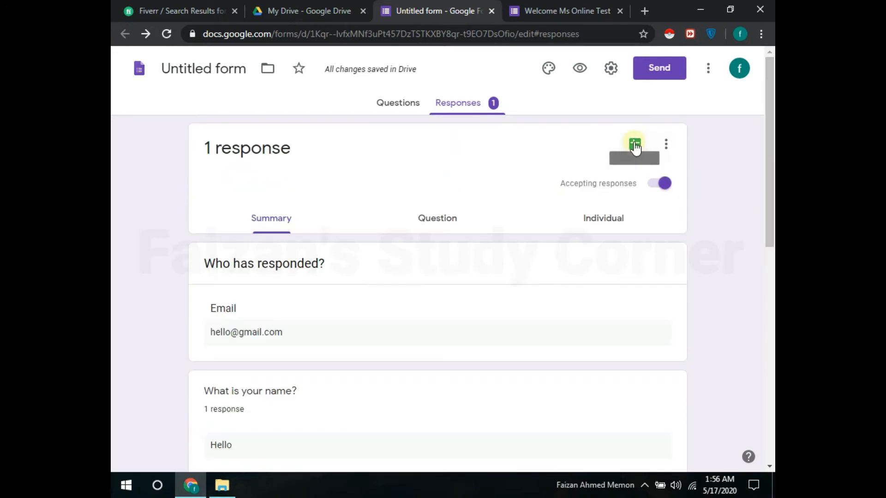
Step: Create a linked responses spreadsheet named 'first file' and return to the live quiz
left_click(634, 145)
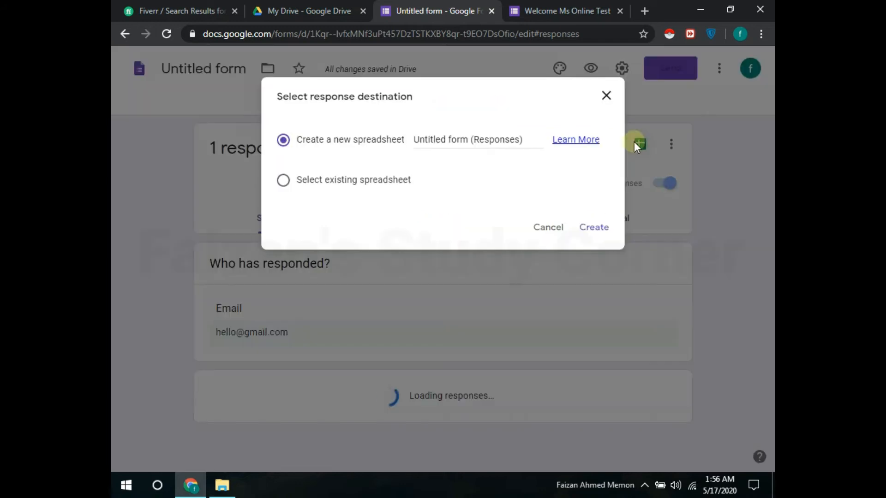
left_click_drag(527, 142, 406, 138)
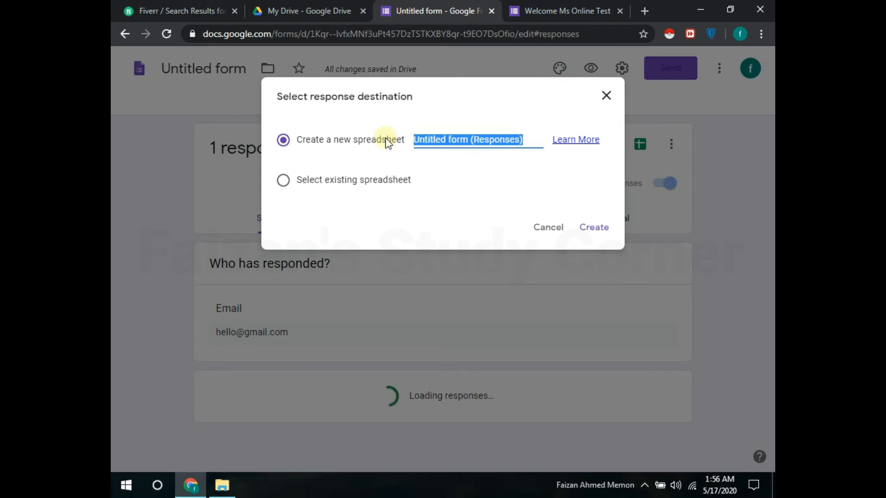
type("first ")
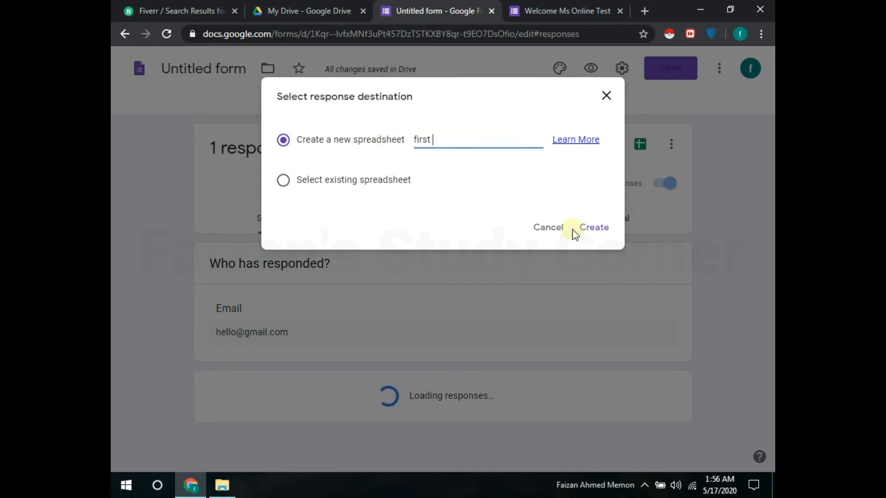
type("file")
left_click(590, 230)
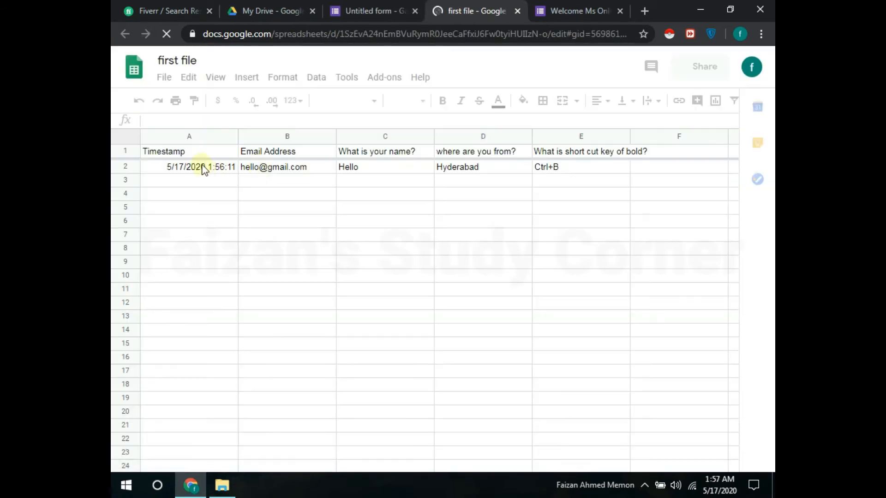
left_click(553, 8)
left_click(369, 203)
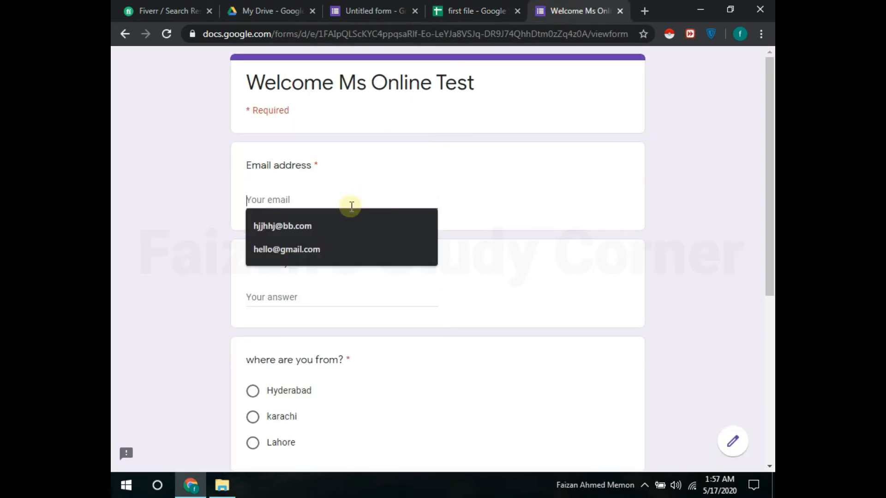
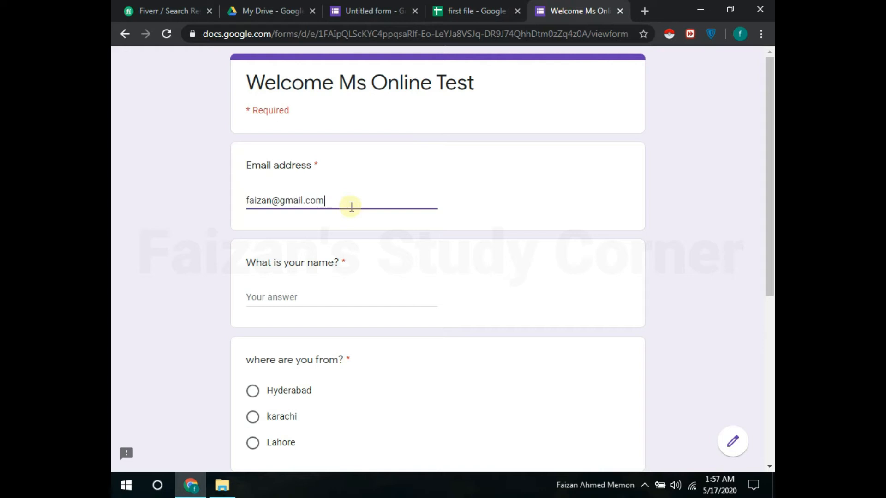
Step: Submit a response with an email, a name, karachi and Ctrl+L, then open 'first file'
left_click(298, 302)
type("faizan")
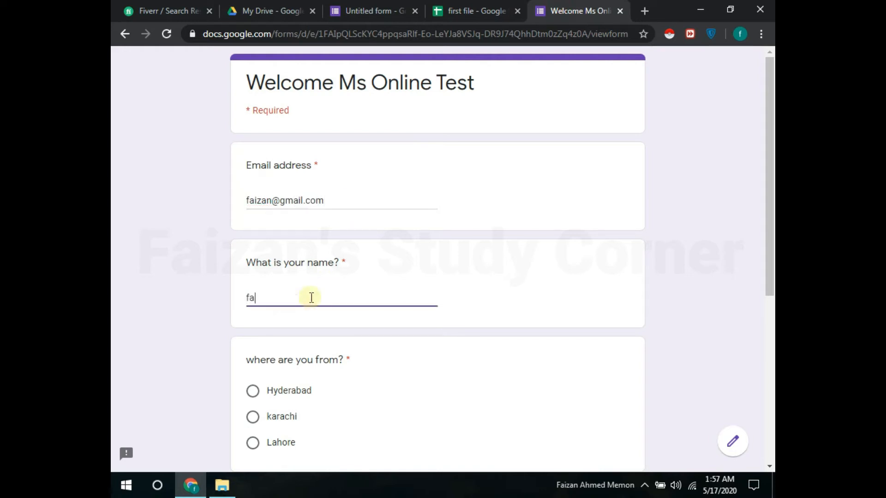
left_click(274, 391)
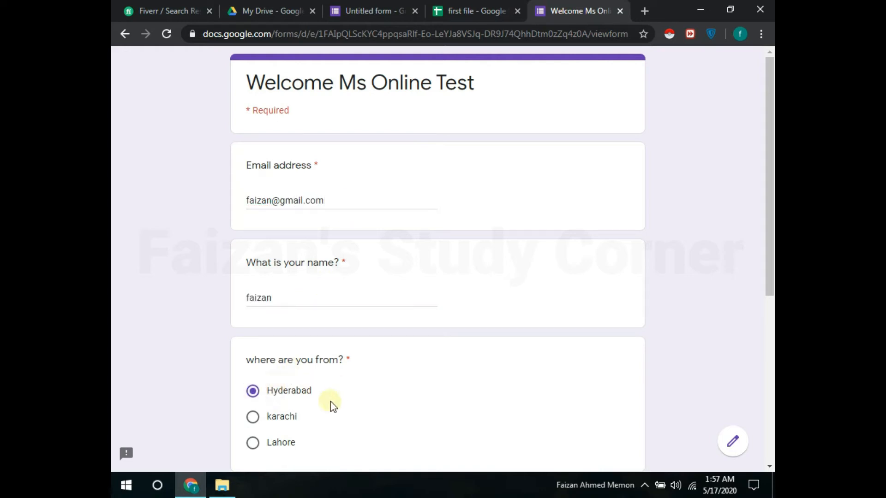
left_click(263, 416)
left_click_drag(767, 192, 765, 401)
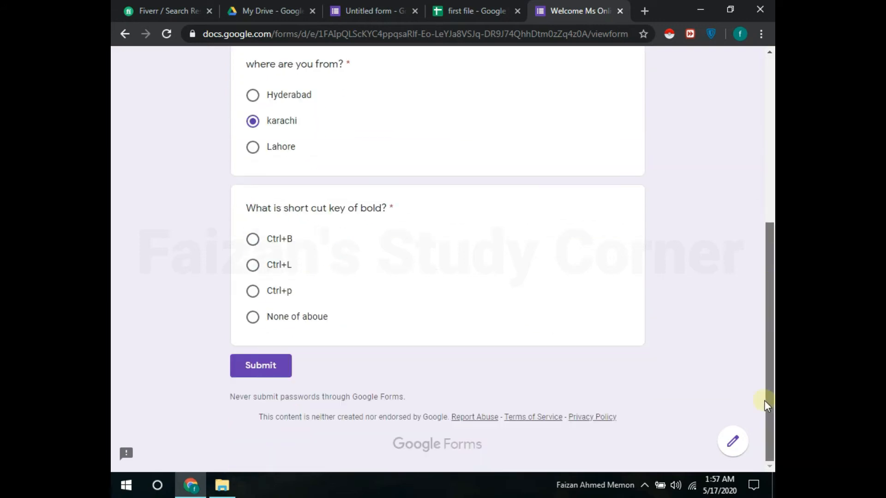
left_click(253, 264)
left_click(272, 376)
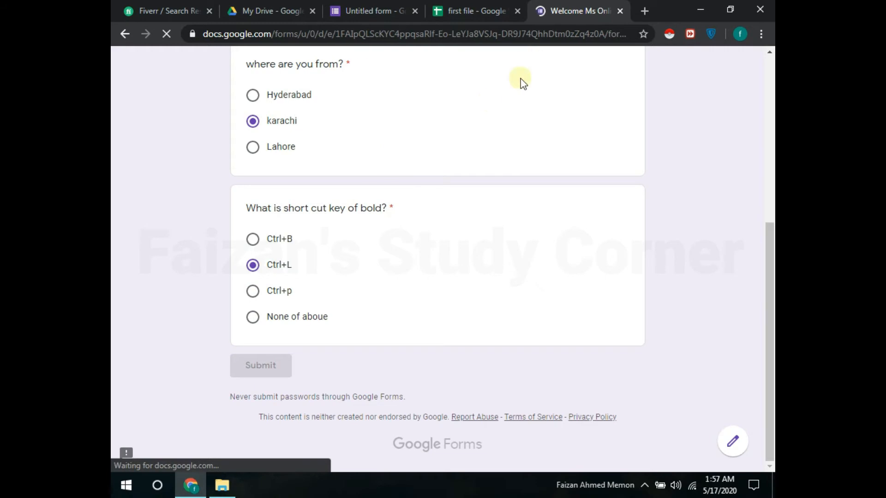
left_click(494, 7)
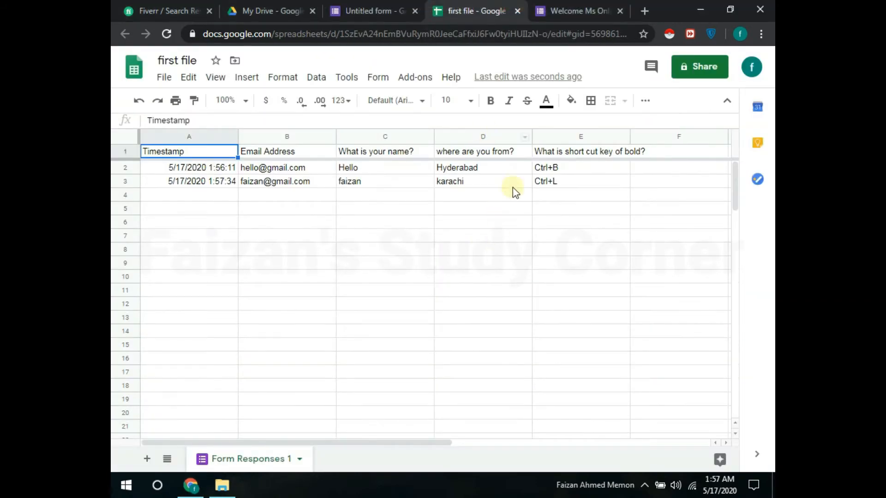
Step: Inspect the new row 3 response in Form Responses 1, including the Ctrl+L answer in E3, then return to the form's responses
left_click_drag(290, 182, 571, 185)
left_click(572, 186)
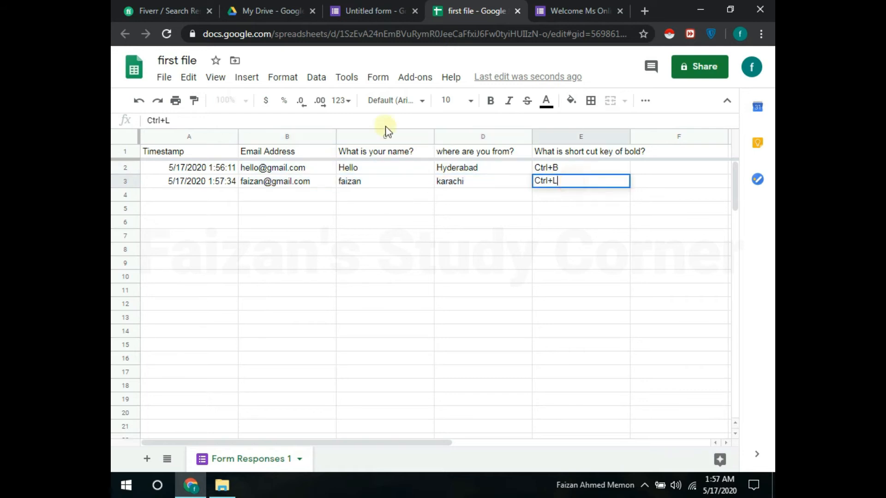
left_click(577, 11)
left_click(455, 2)
left_click_drag(572, 152, 579, 193)
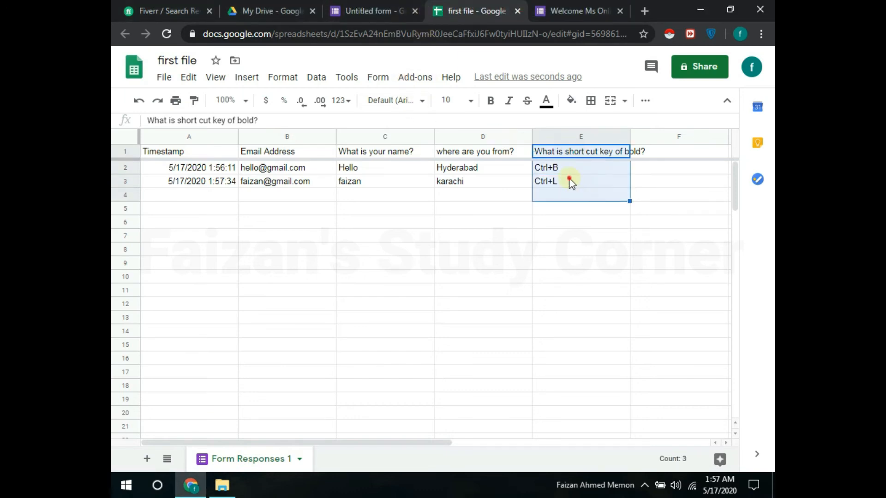
left_click(569, 181)
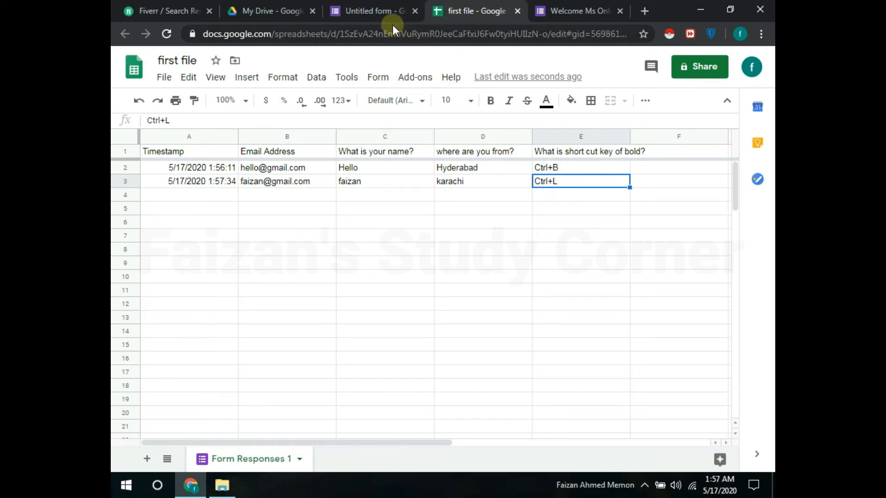
left_click(391, 12)
Step: Go back to the Questions view, select the bold-shortcut question, and bring up the form's Settings
left_click_drag(769, 154, 769, 375)
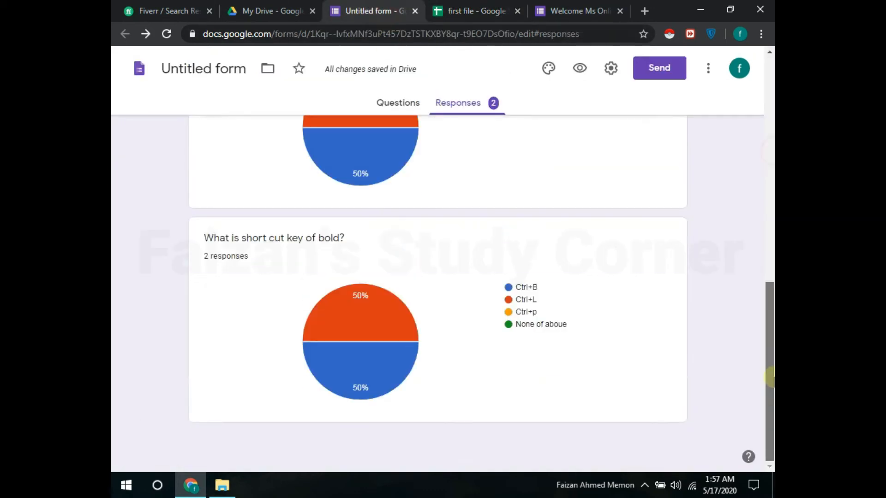
left_click(397, 102)
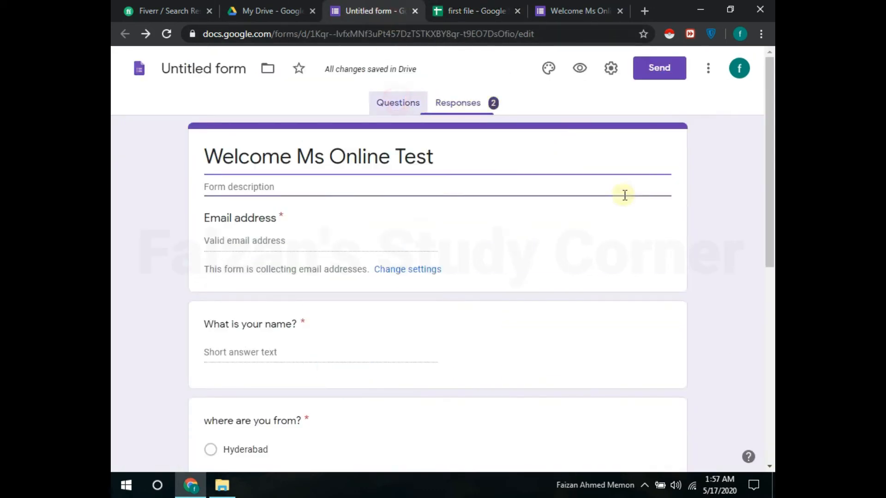
left_click(441, 272)
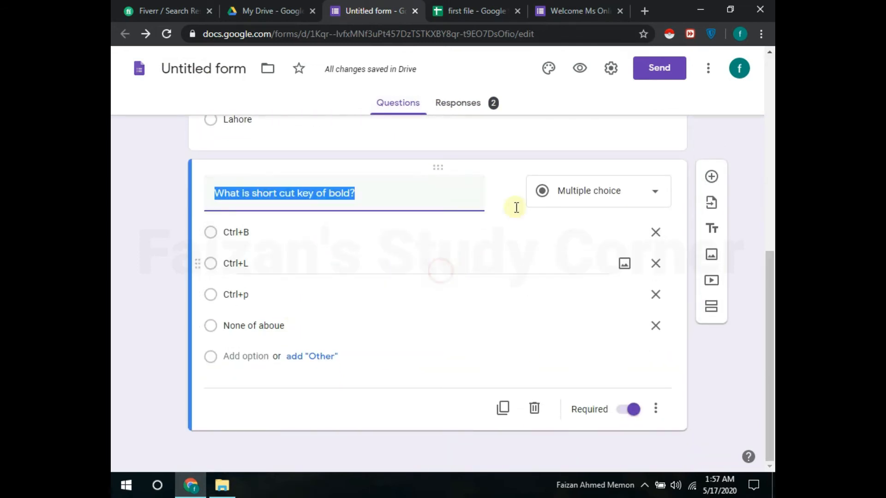
left_click(611, 69)
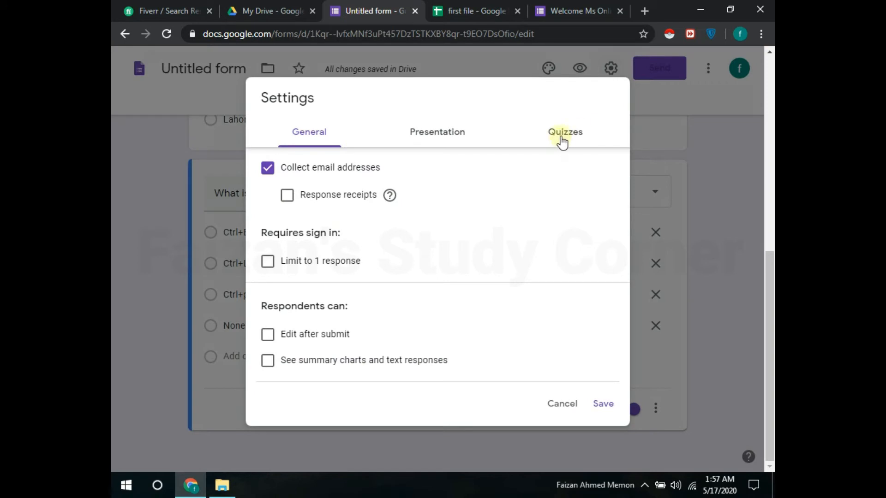
Step: In the Quizzes settings, switch on Make this a quiz and save
left_click(564, 137)
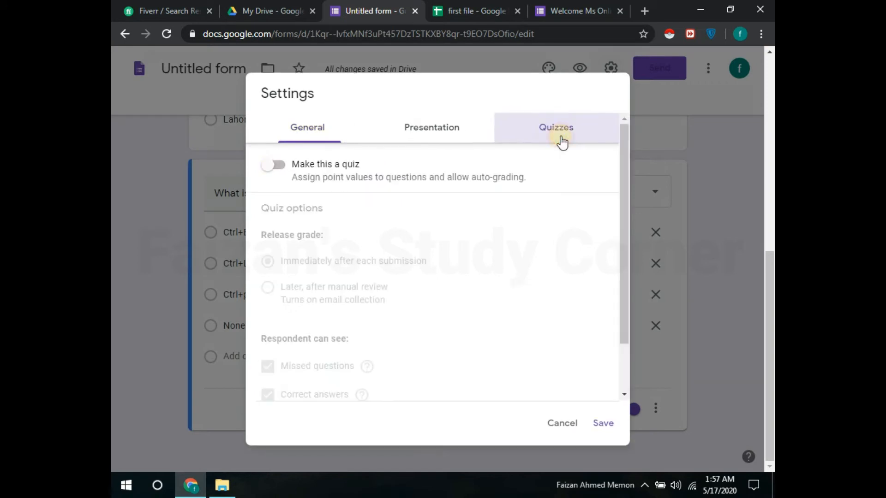
left_click(274, 167)
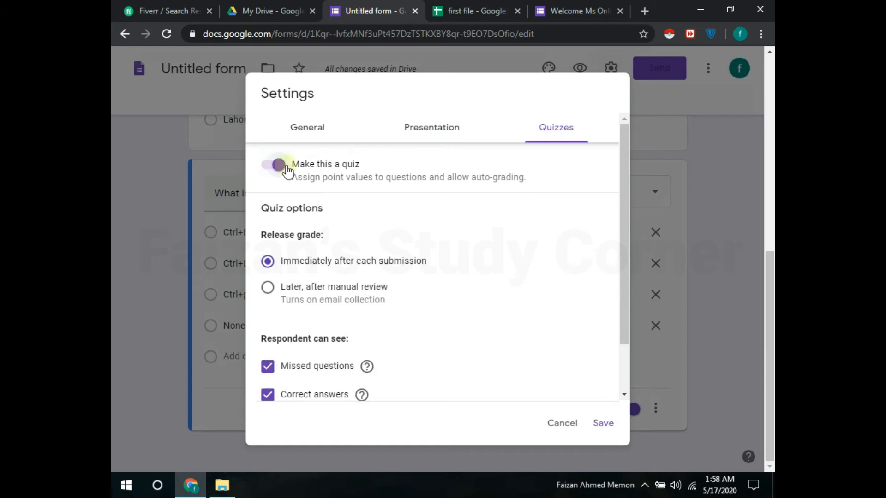
left_click(603, 431)
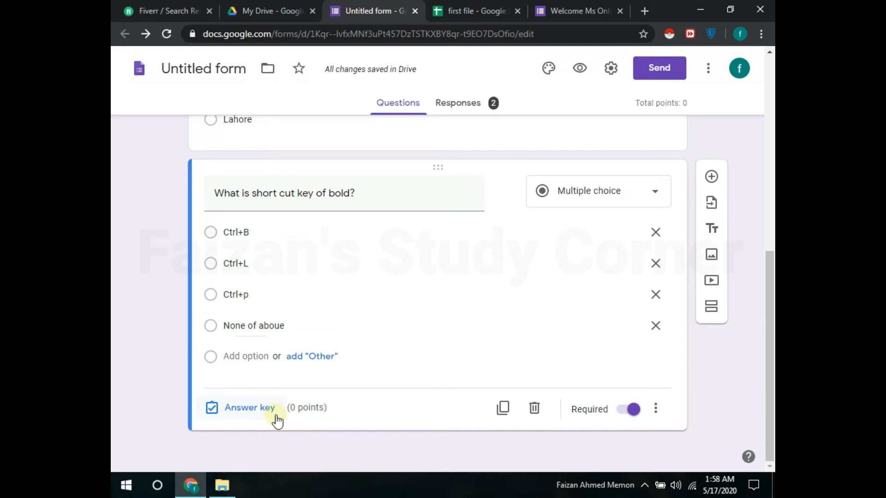
Step: Set Ctrl+B as the bold-shortcut question's correct answer, worth 5 points
left_click(242, 235)
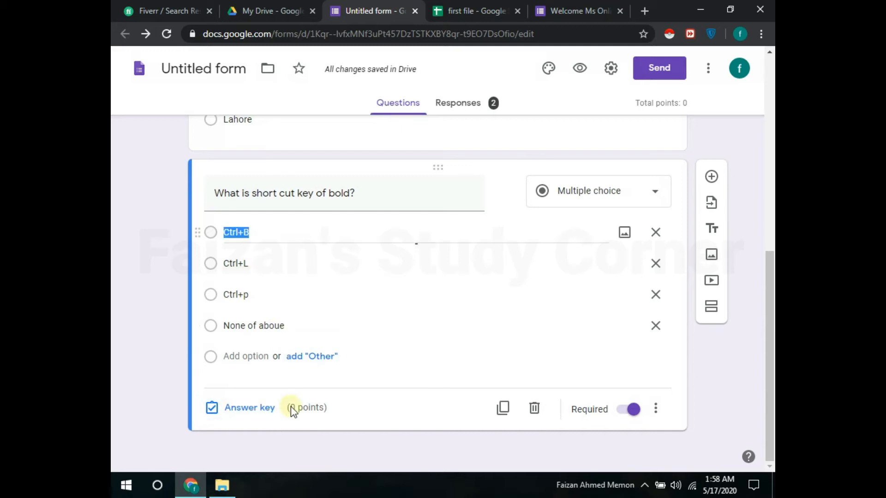
left_click(258, 408)
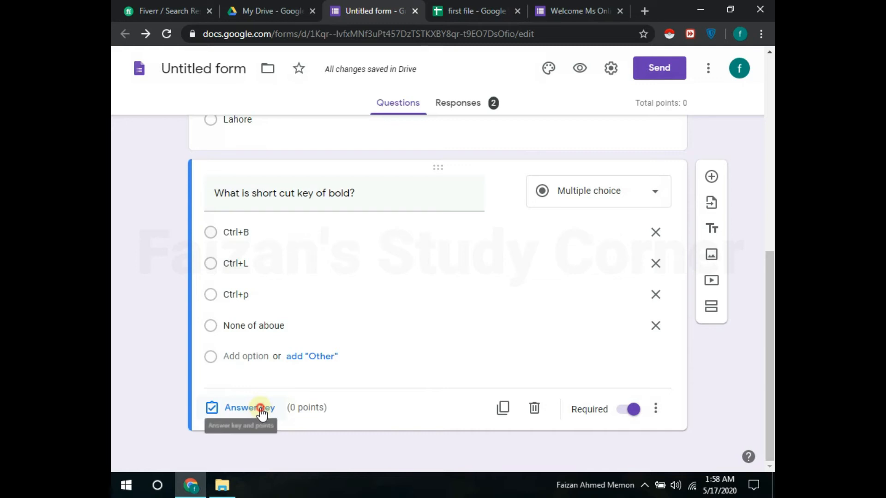
left_click(223, 265)
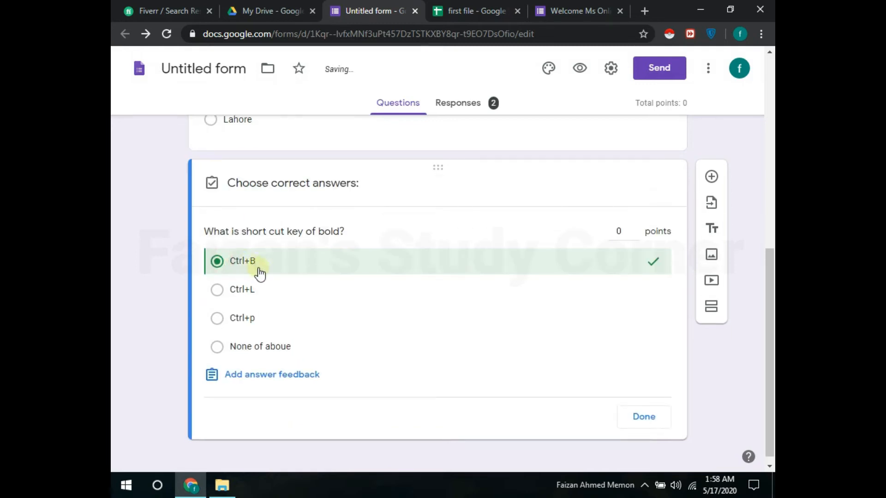
left_click(634, 229)
left_click(634, 229)
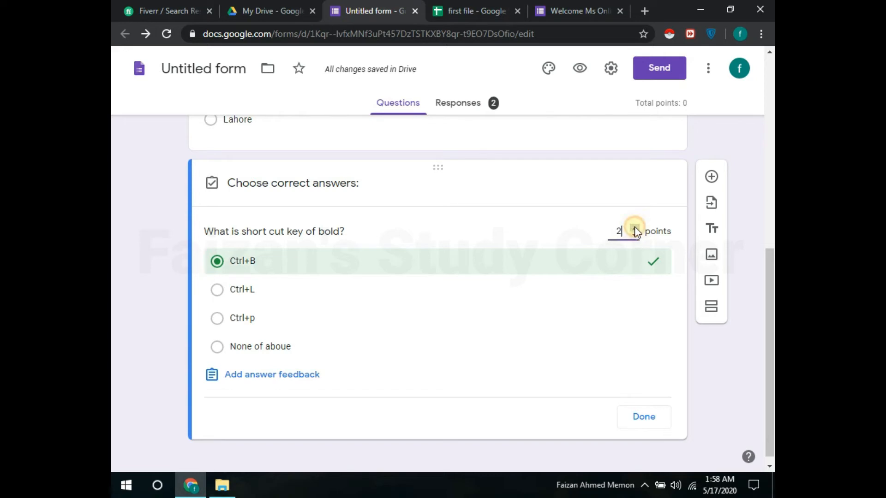
left_click(635, 229)
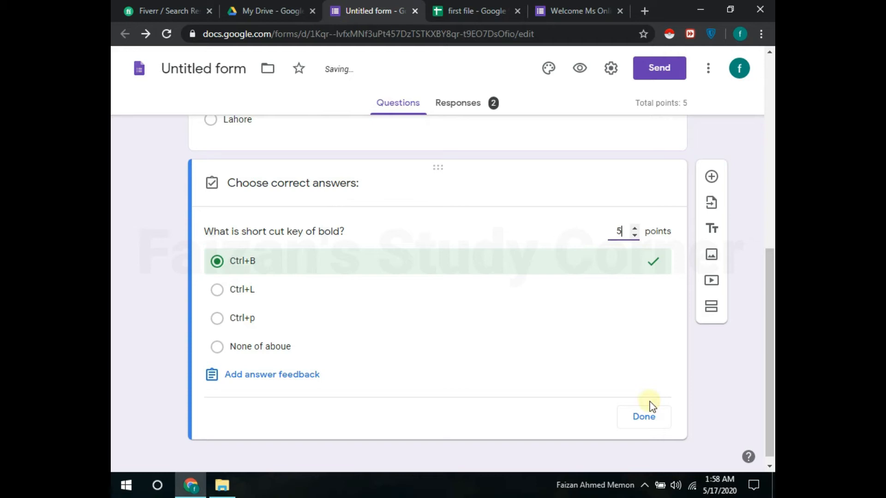
left_click(646, 416)
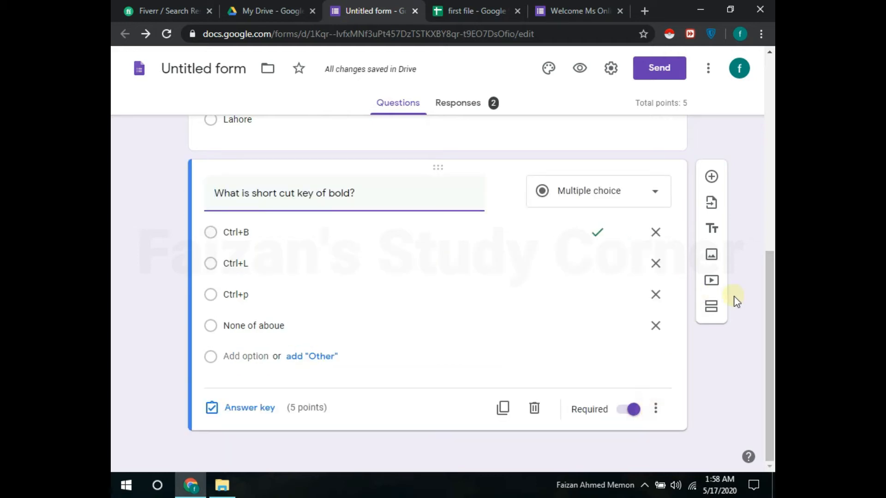
Step: Add a new question below the bold one titled 'What is short cut key of underline?'
left_click(689, 203)
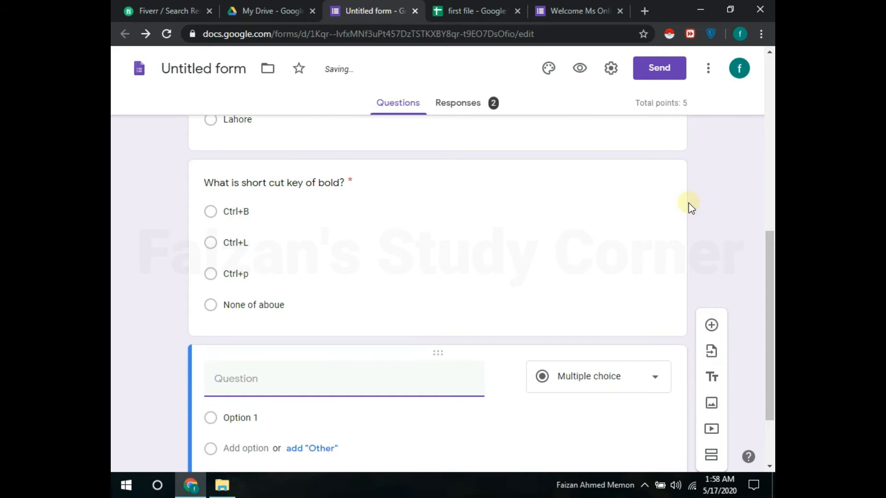
type("What is sh")
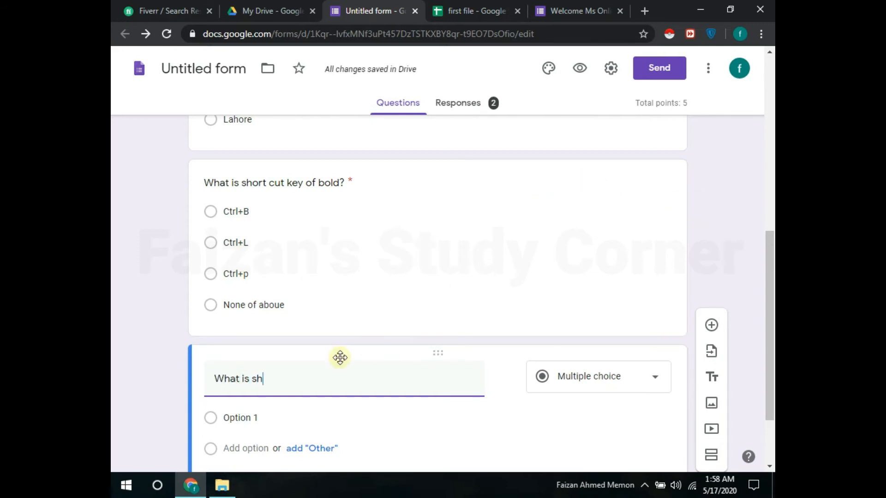
type("ort cut key of")
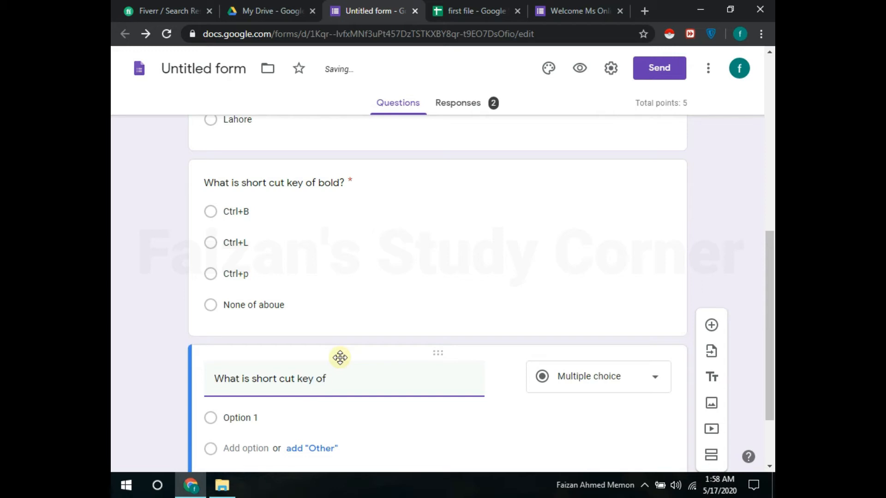
type("ne?")
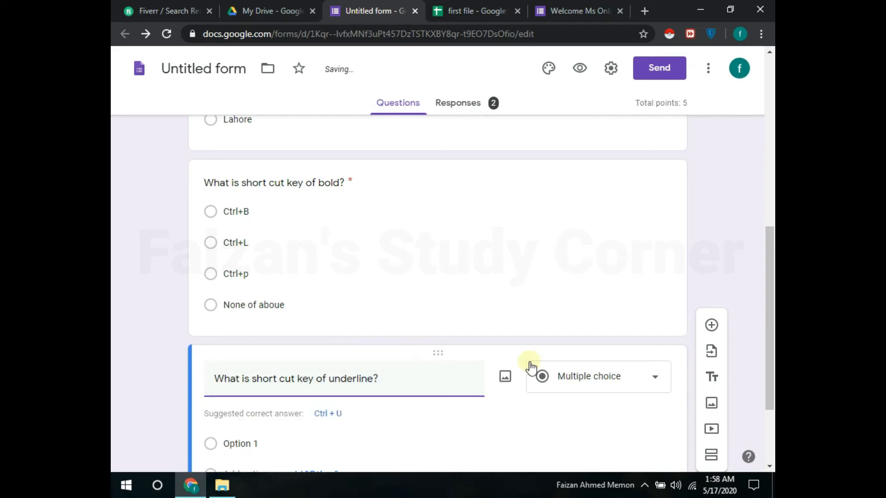
scroll(372, 275, "down", 3)
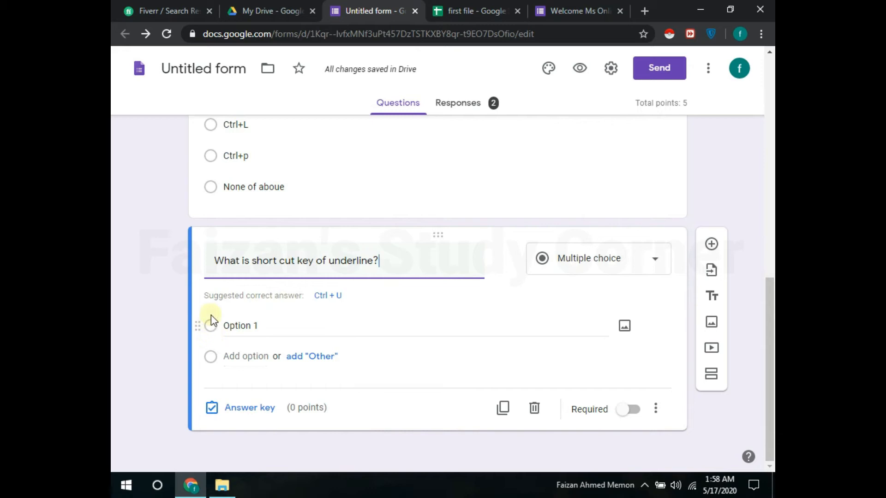
Step: Make the first choice Ctrl+P, adjusting the word 'underline' in the question title along the way
left_click(225, 325)
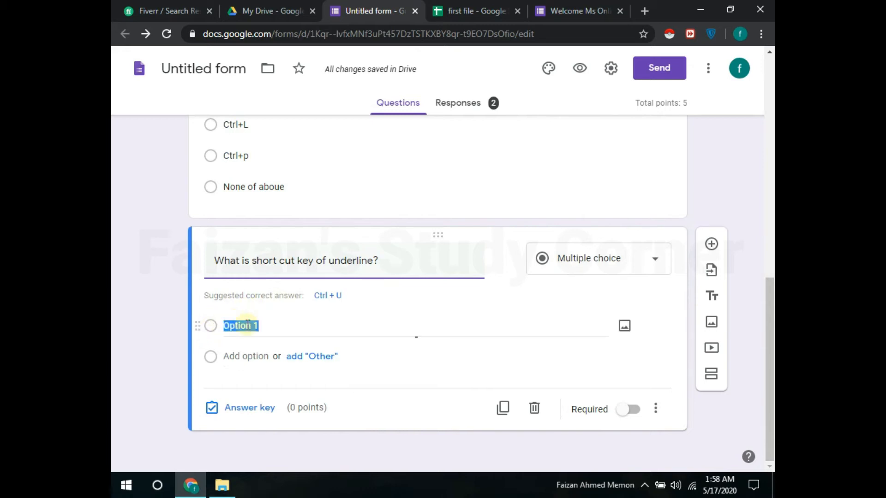
type("Ctr")
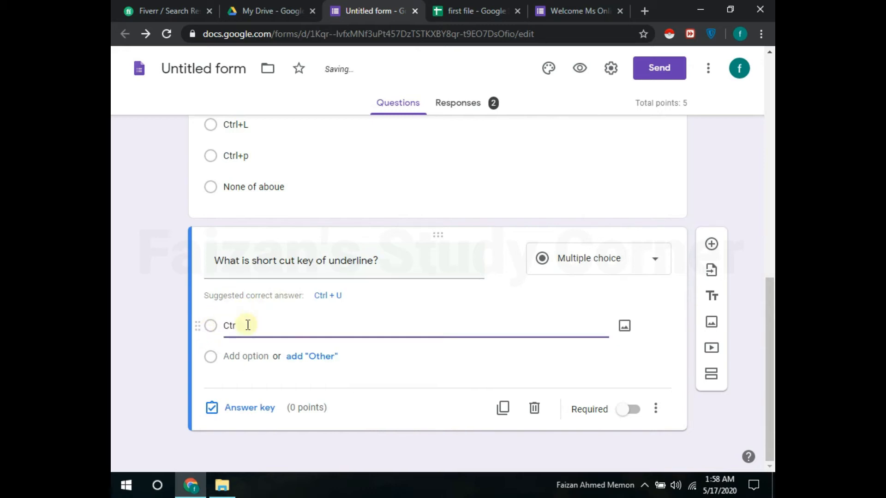
type("l")
type("_")
triple_click(379, 268)
left_click(279, 261)
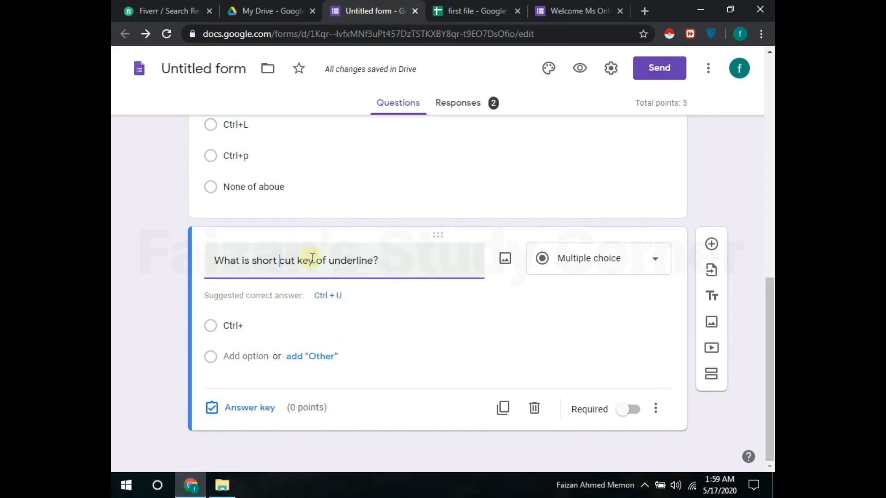
left_click_drag(327, 259, 386, 261)
left_click(385, 283)
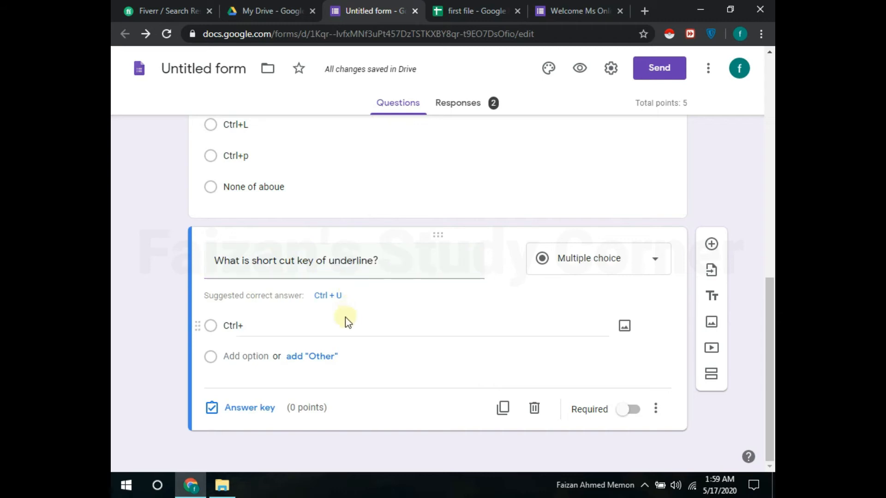
left_click(259, 330)
left_click(273, 328)
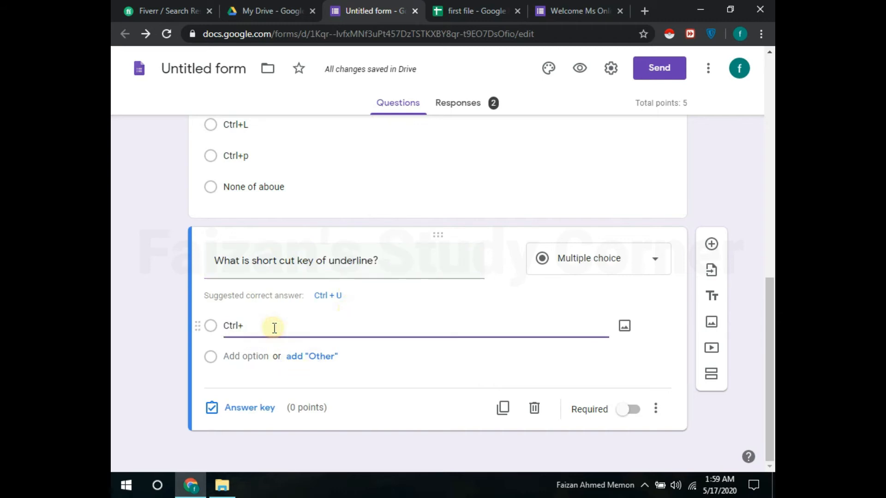
type("P")
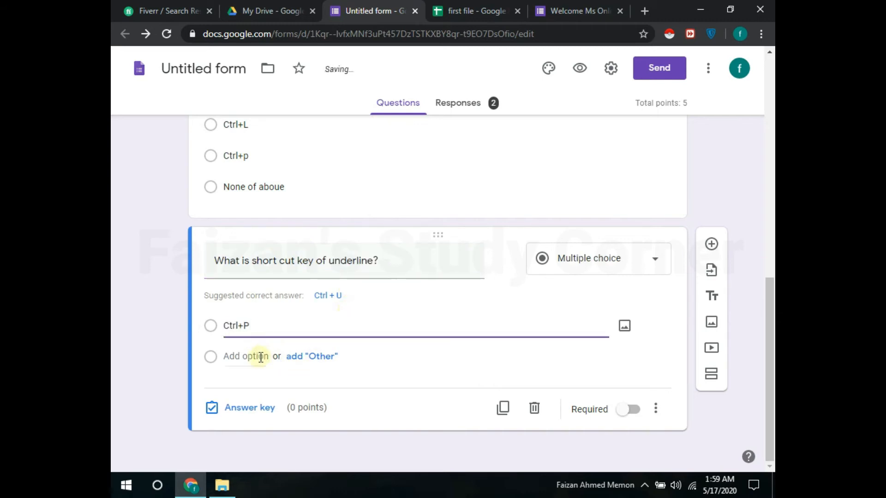
Step: Add the choices Ctrl+A, Ctrl+u and None of above
left_click(262, 356)
type("C")
key("BackSpace")
key("BackSpace")
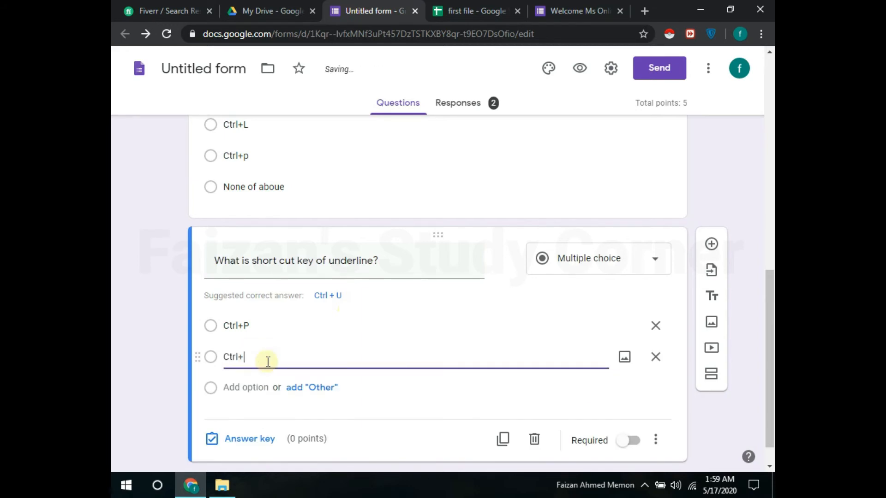
left_click(253, 386)
type("Ctrl+u")
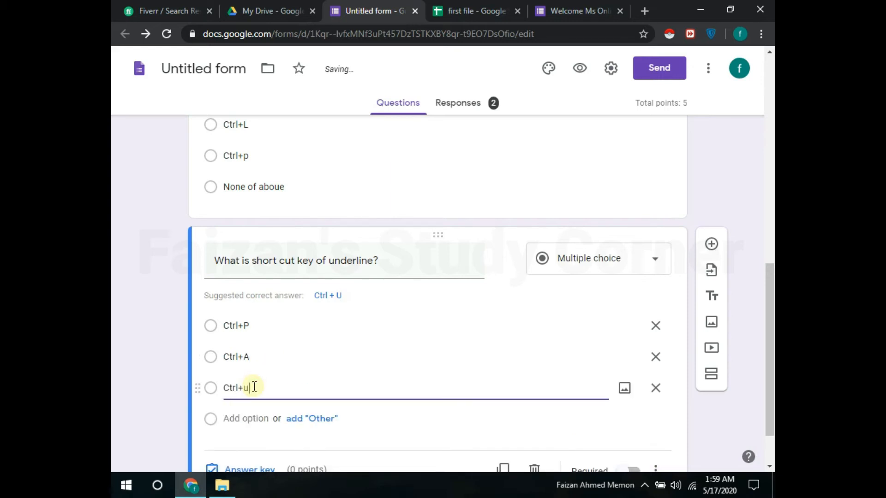
left_click(256, 419)
type("None of abou")
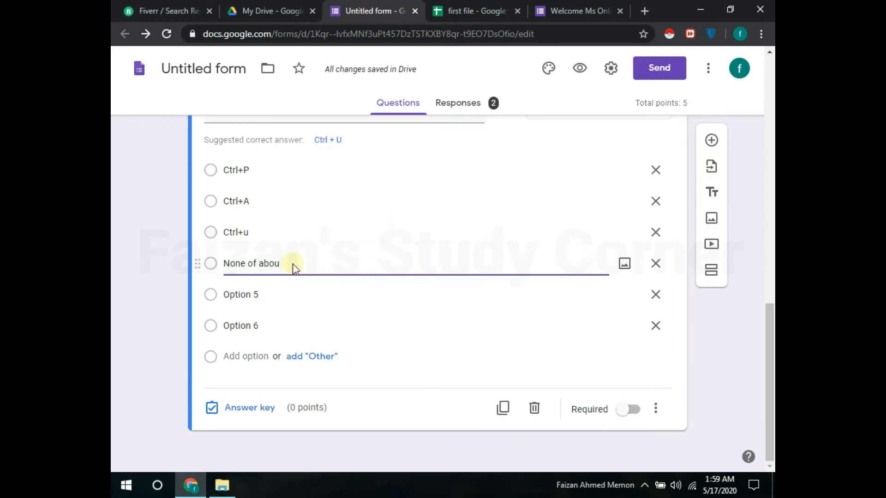
key("BackSpace")
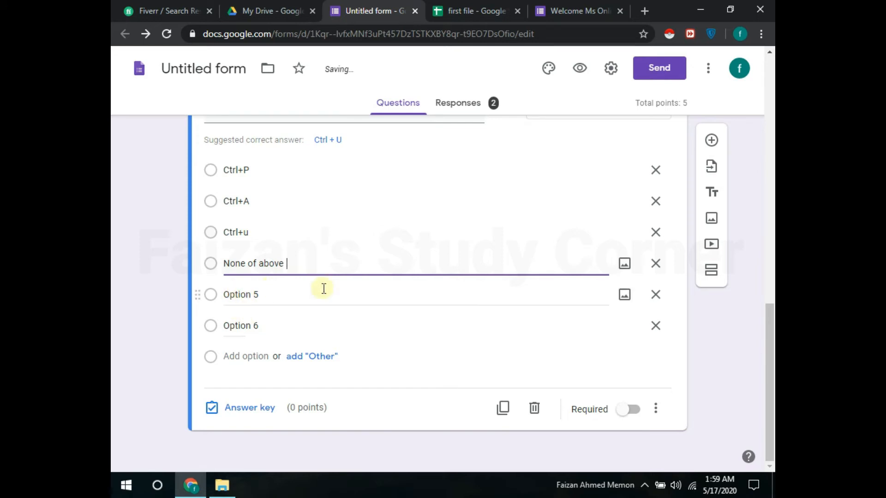
Step: Delete the extra option rows, restoring None of above after an accidental removal
left_click(657, 294)
left_click(657, 294)
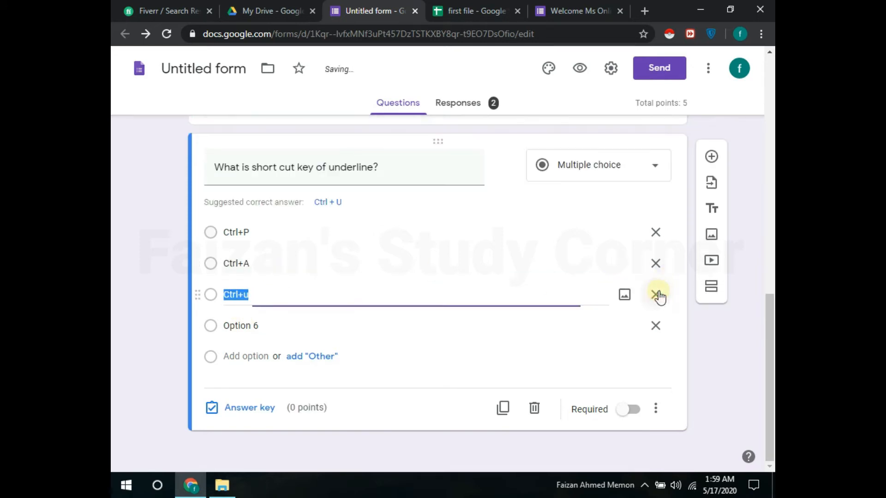
key("ctrl+z")
left_click(522, 364)
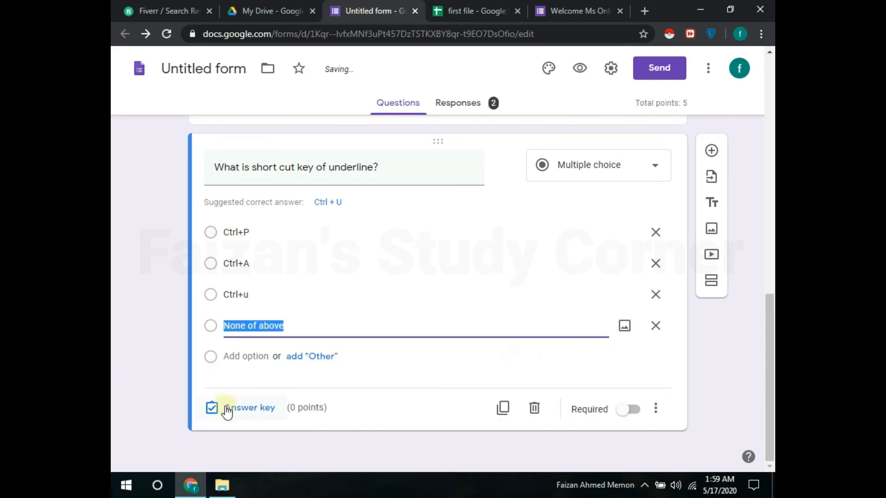
Step: Mark Ctrl+u as the underline question's correct answer and set it to 5 points
left_click(218, 409)
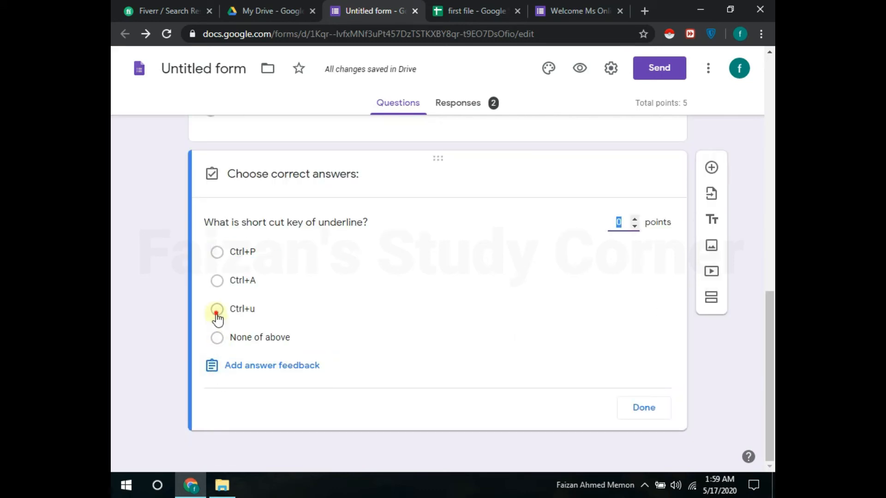
left_click(217, 309)
left_click(636, 220)
left_click(636, 220)
left_click(636, 220)
left_click(636, 220)
left_click(643, 406)
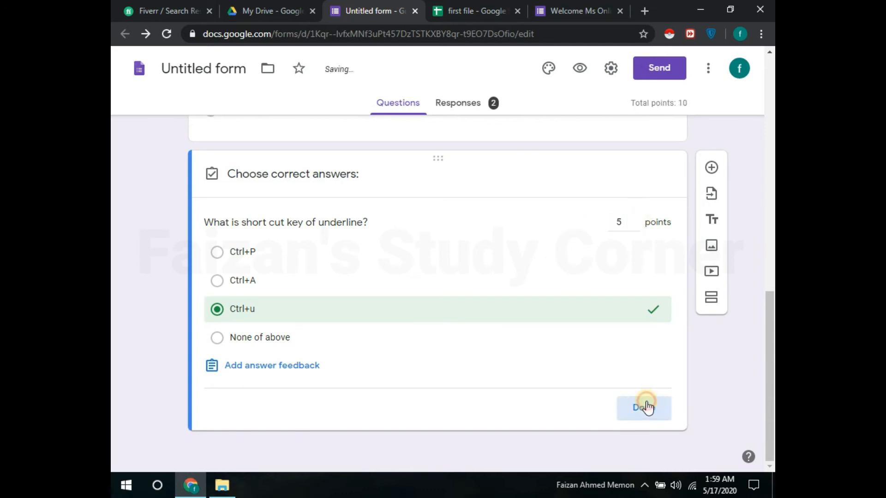
Step: Preview the form, close the duplicate tab, and fill in the respondent's e-mail address and name
left_click(580, 70)
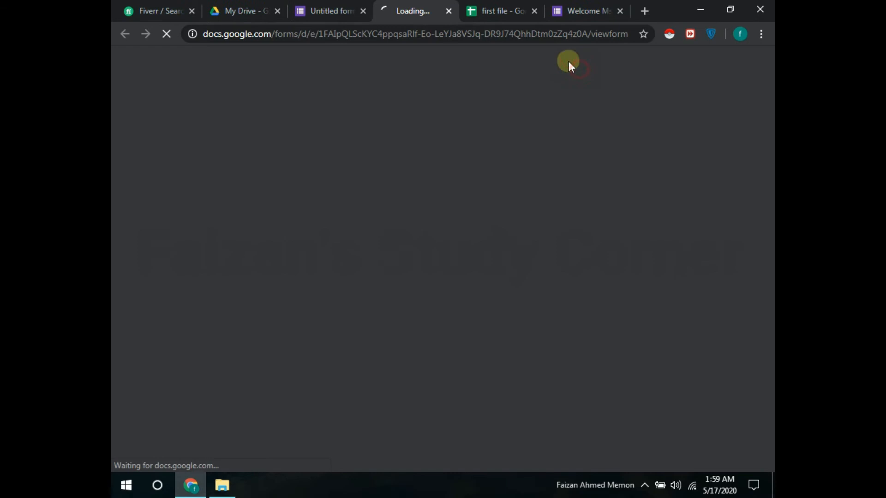
left_click(618, 10)
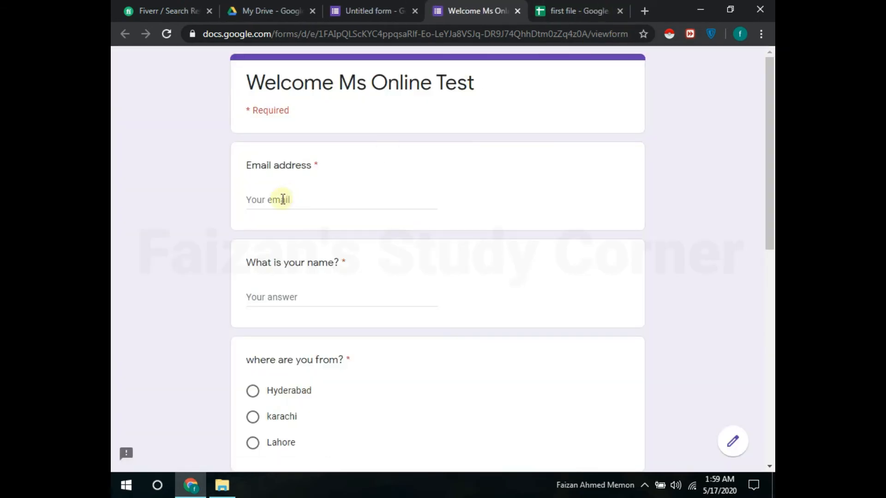
left_click(290, 199)
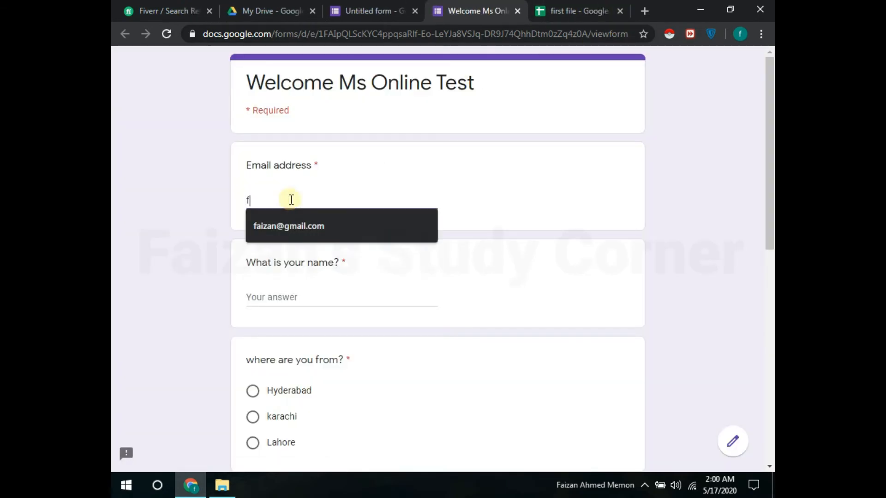
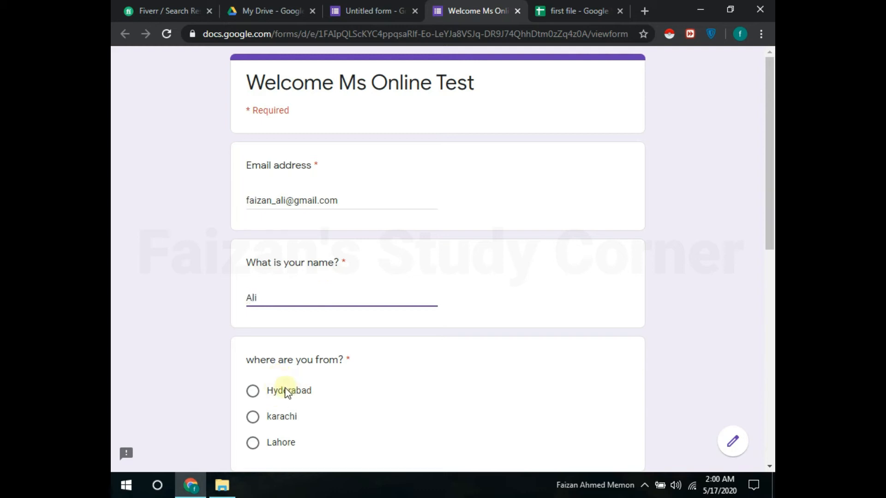
Step: Answer Lahore, Ctrl+B and Ctrl+u, submit the response, and switch to the first file sheet
left_click(283, 443)
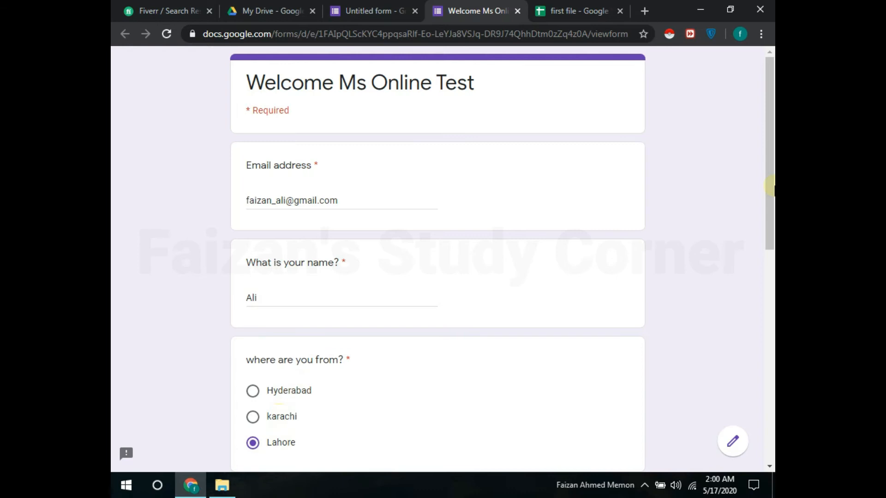
scroll(769, 187, "down", 7)
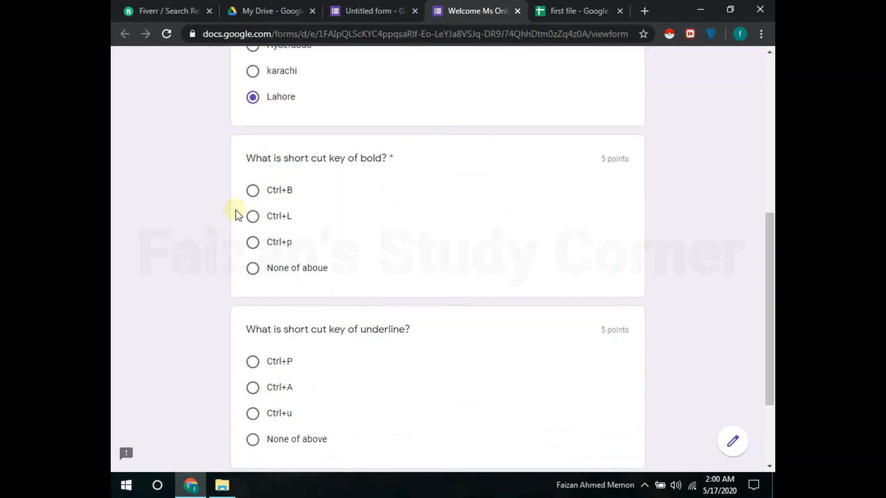
left_click(253, 190)
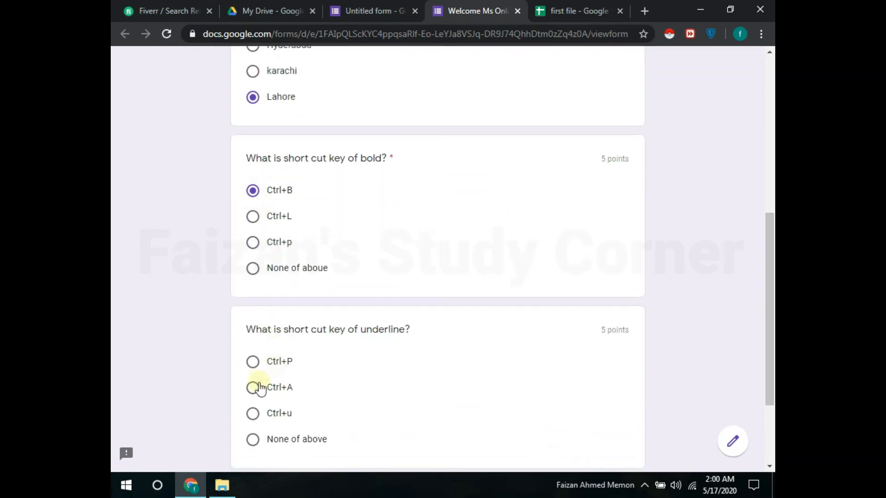
left_click(253, 413)
left_click_drag(770, 244, 771, 248)
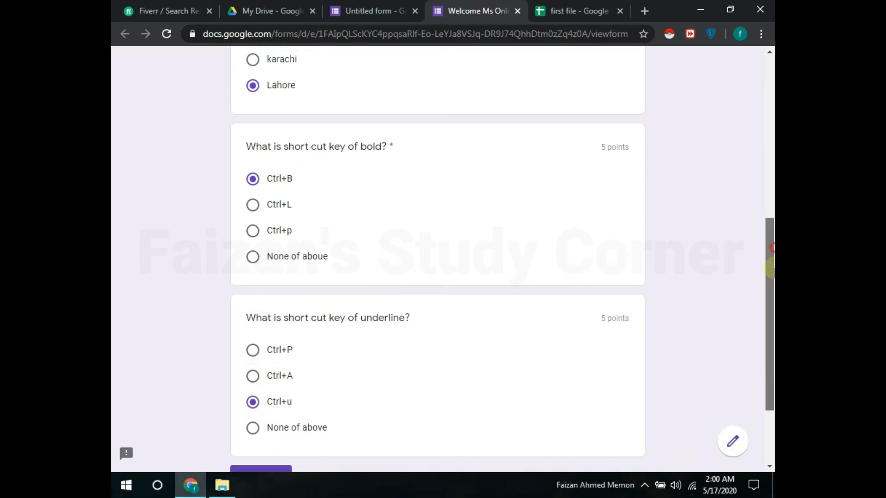
scroll(770, 270, "down", 1)
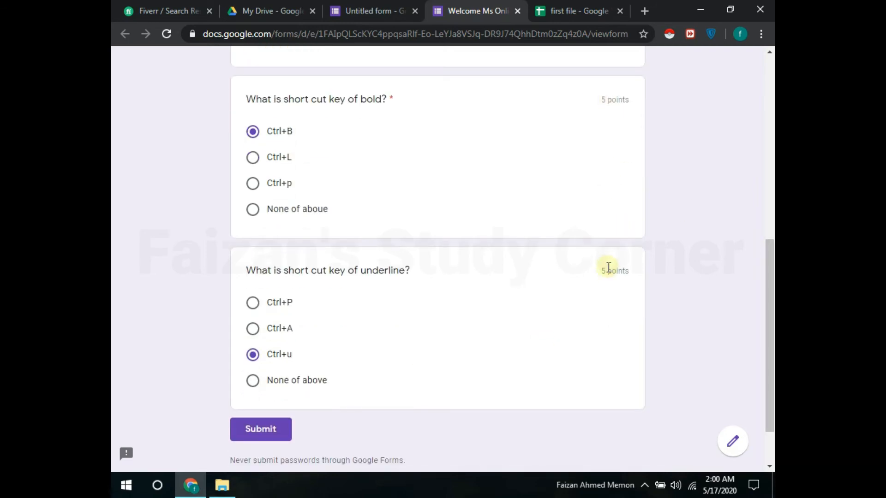
left_click(269, 430)
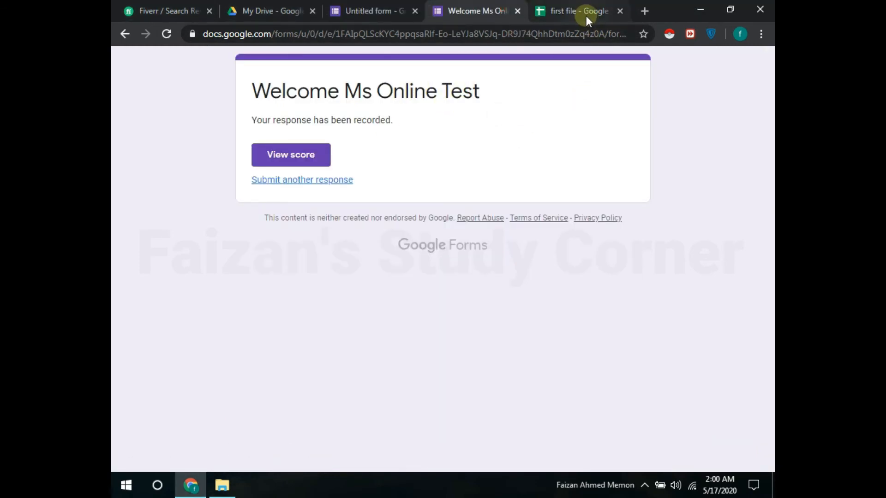
left_click(586, 15)
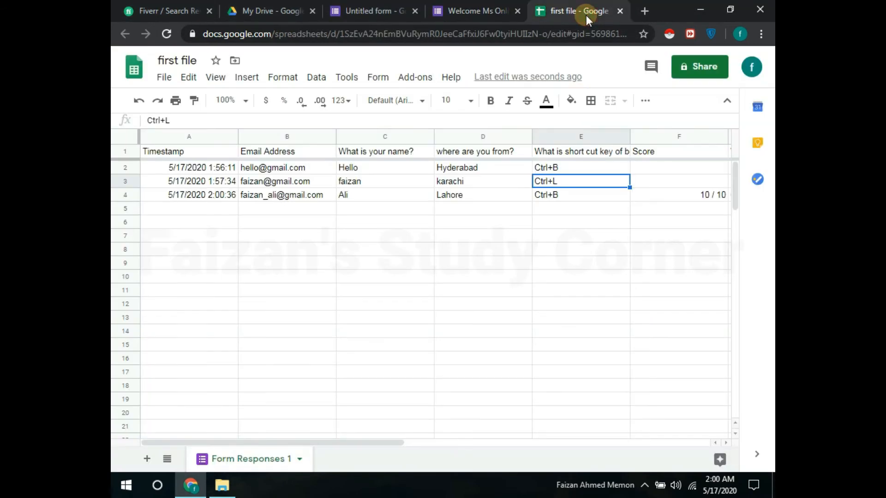
Step: Check row 4's answers, including Ctrl+u in G4 and the 10 / 10 score, widening column E
left_click(564, 198)
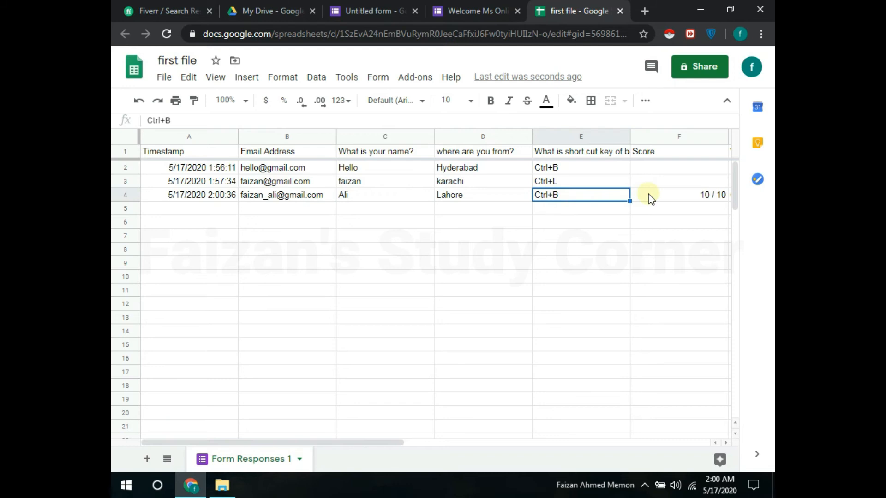
left_click(713, 197)
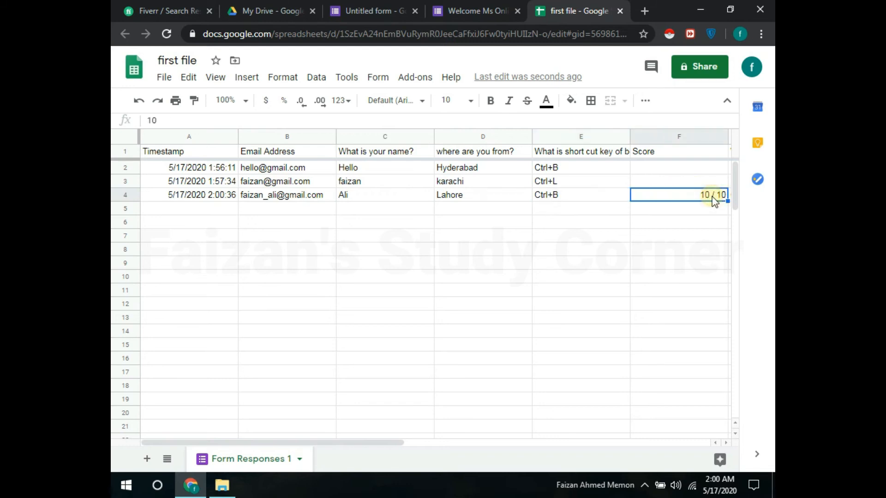
double_click(628, 135)
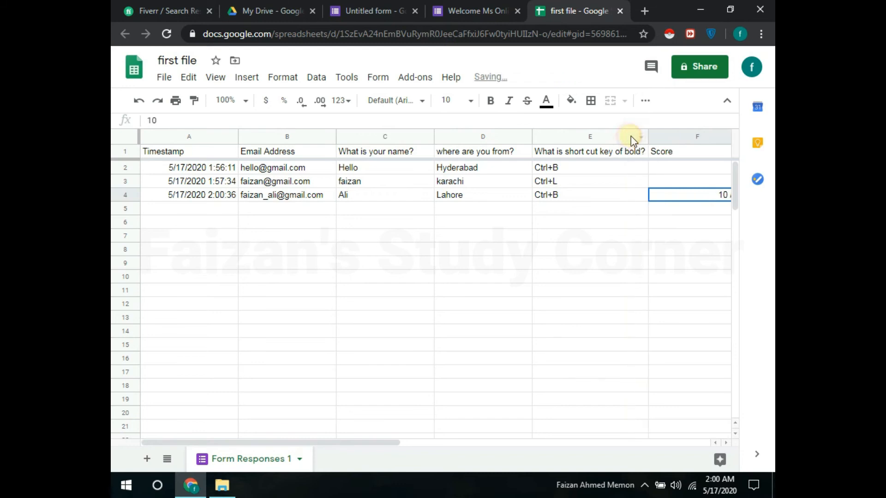
left_click(611, 185)
left_click(611, 193)
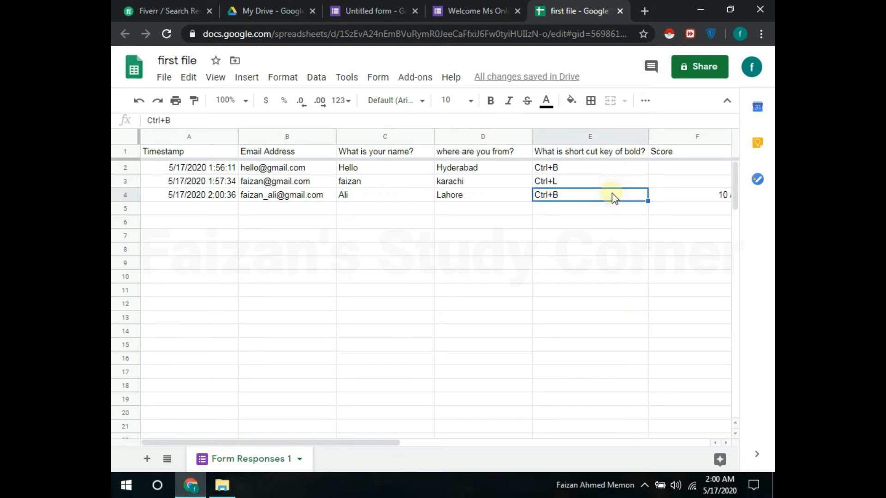
key("Right")
key("Right")
key("Right")
key("Left")
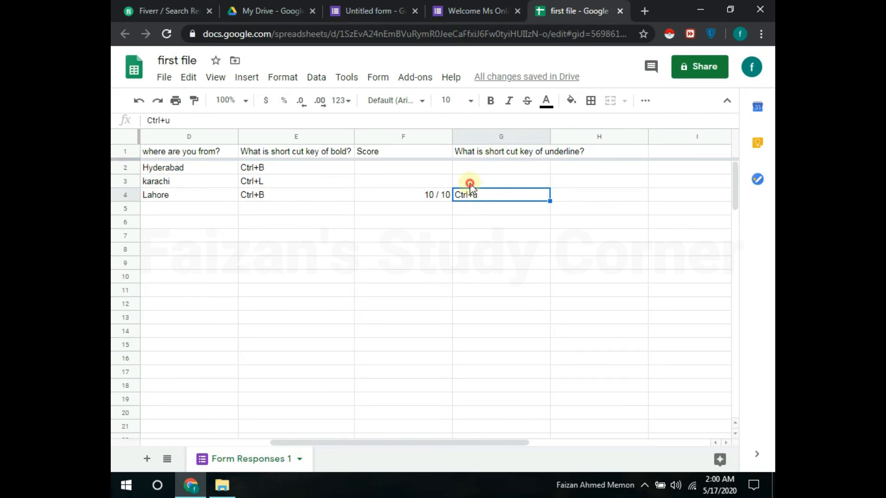
key("Left")
key("Left")
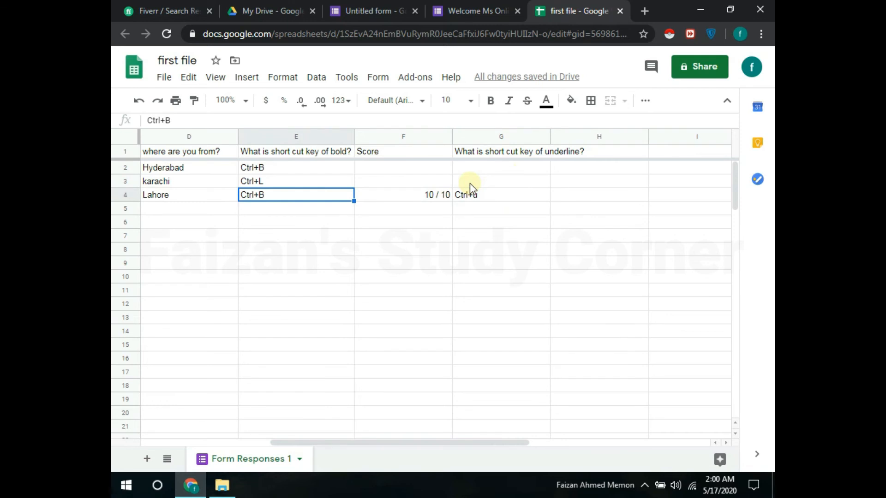
key("Left")
key("Left")
key("Left")
key("Right")
key("Right")
key("Right")
key("Right")
key("Right")
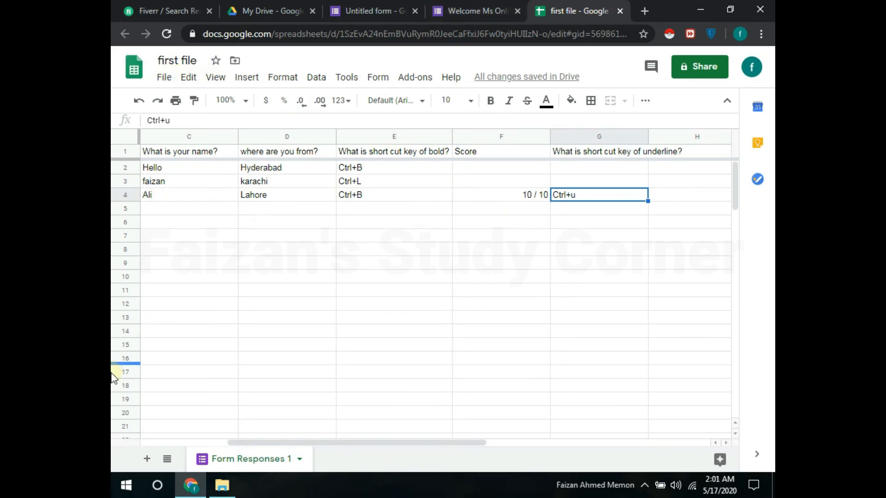
Step: Download the sheet as the Microsoft Excel file first file.xlsx to the Desktop
left_click(164, 79)
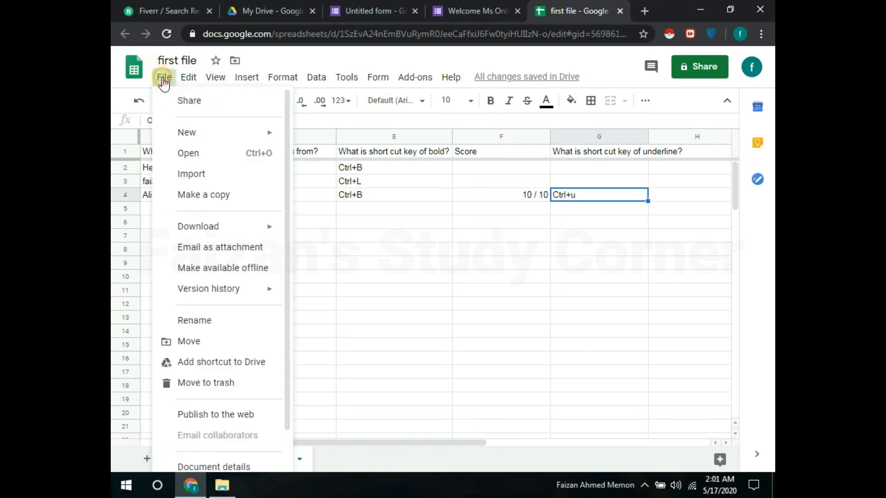
mouse_move(243, 227)
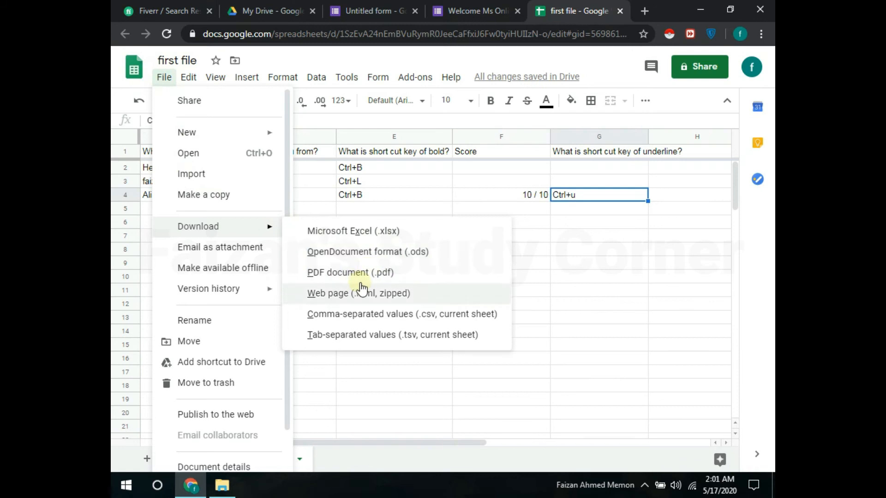
left_click(367, 232)
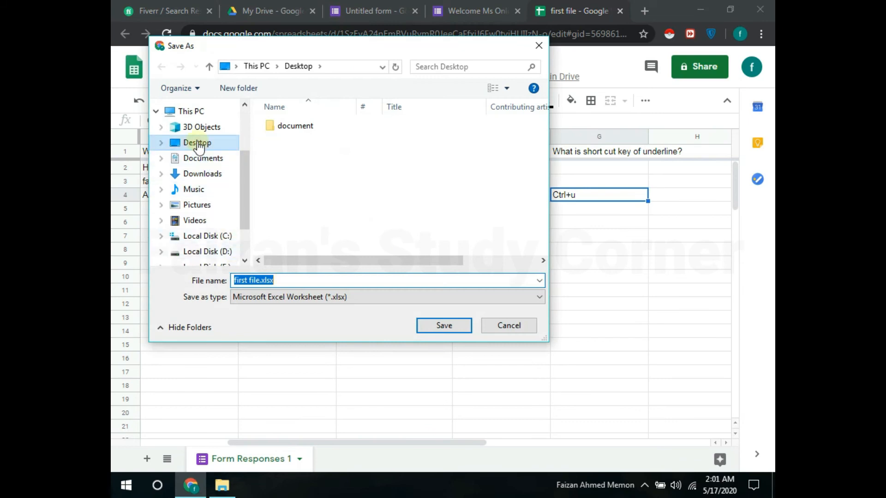
left_click(197, 144)
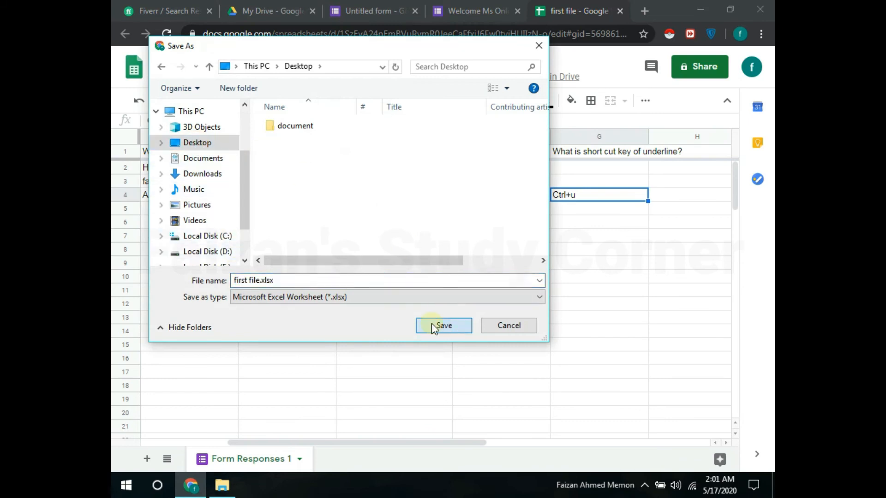
left_click(434, 325)
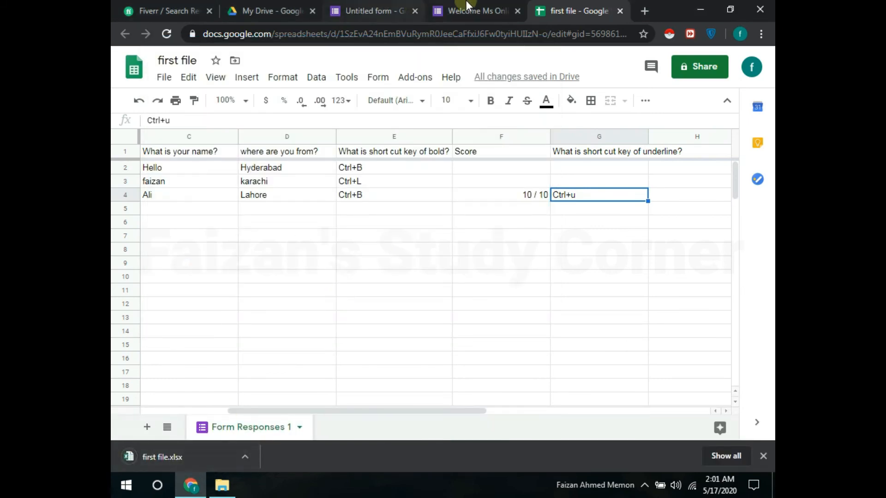
left_click(467, 7)
Step: Back in the form editor, add a new blank question below the underline question
mouse_move(397, 6)
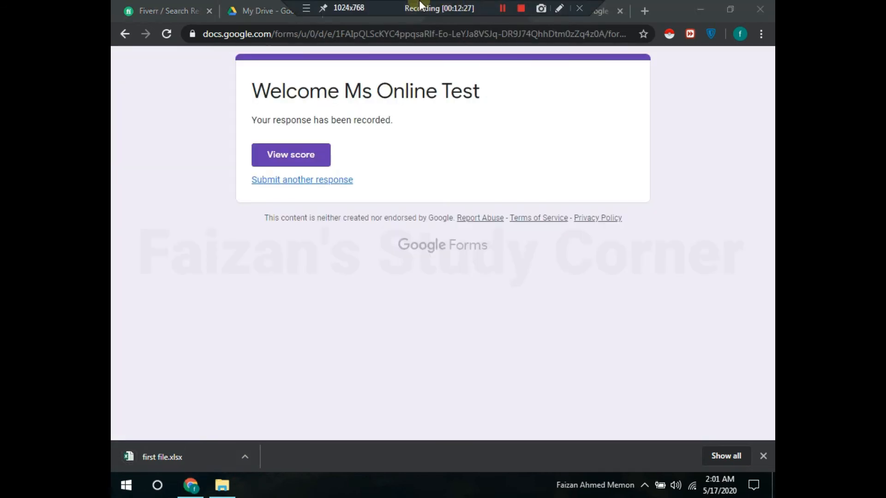
left_click(394, 6)
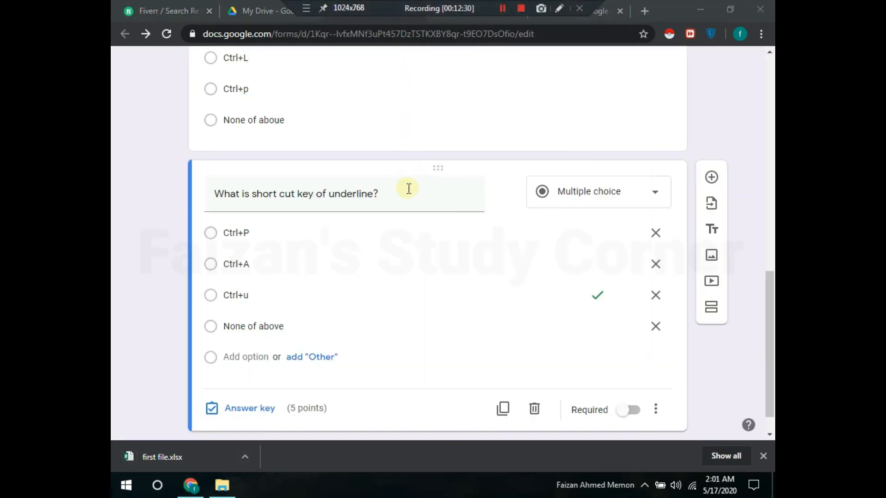
left_click_drag(769, 297, 769, 324)
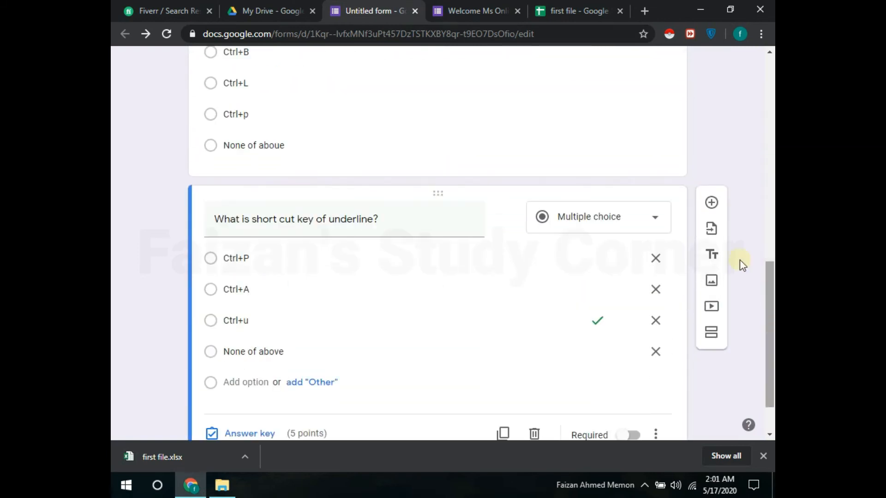
left_click(714, 203)
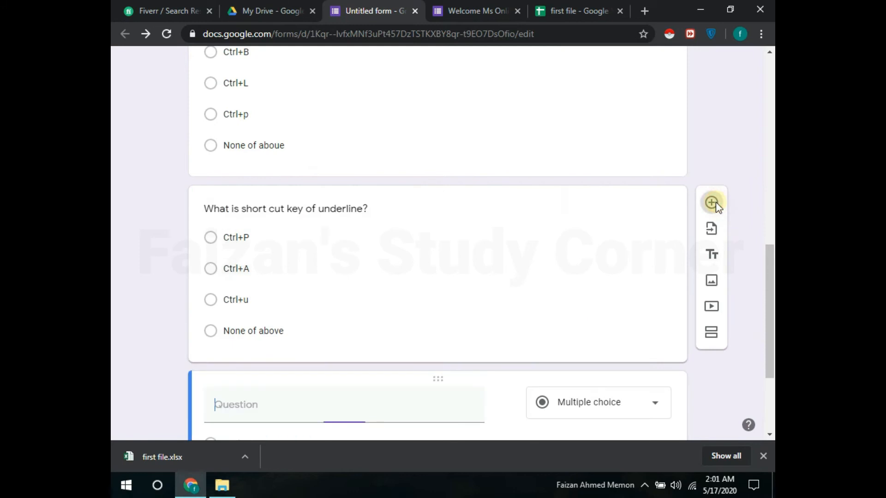
left_click(548, 193)
scroll(613, 350, "down", 3)
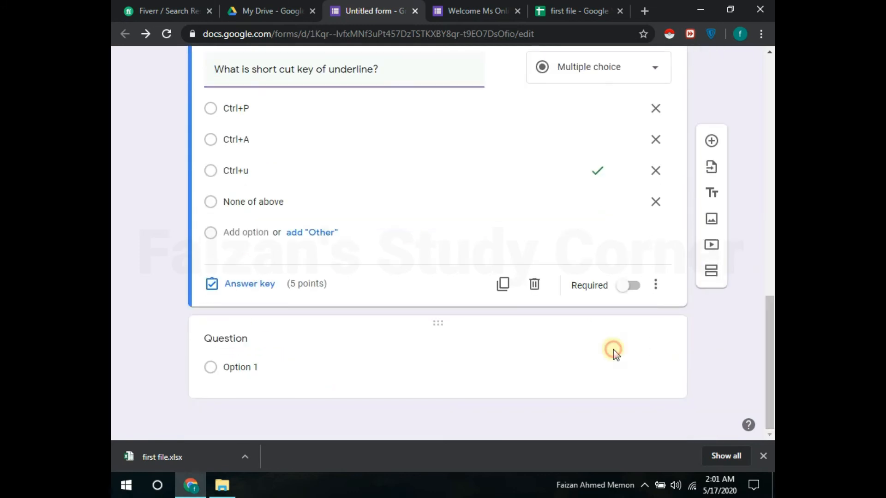
left_click(613, 349)
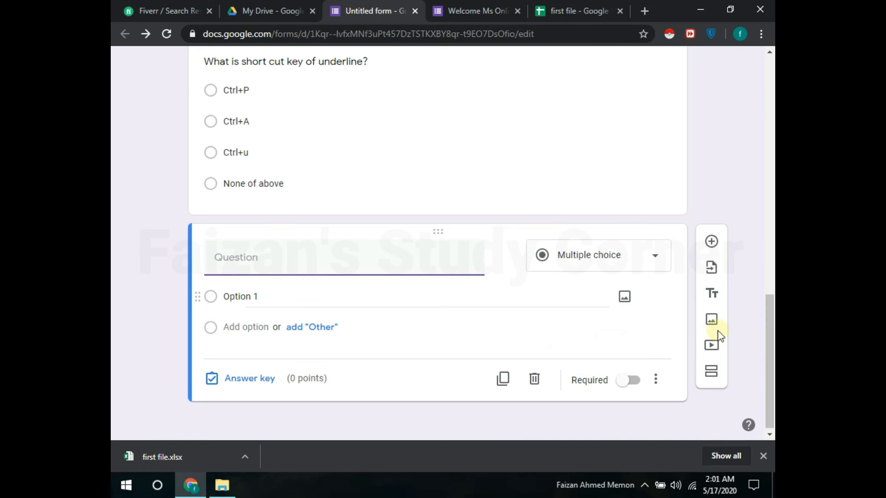
Step: Search the web for 'ms office' logo images and insert the orange Office logo
left_click(712, 320)
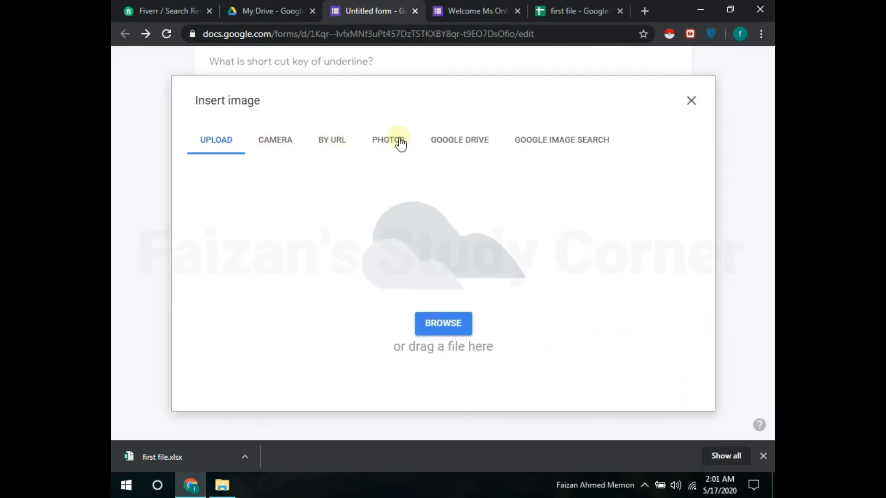
left_click(516, 143)
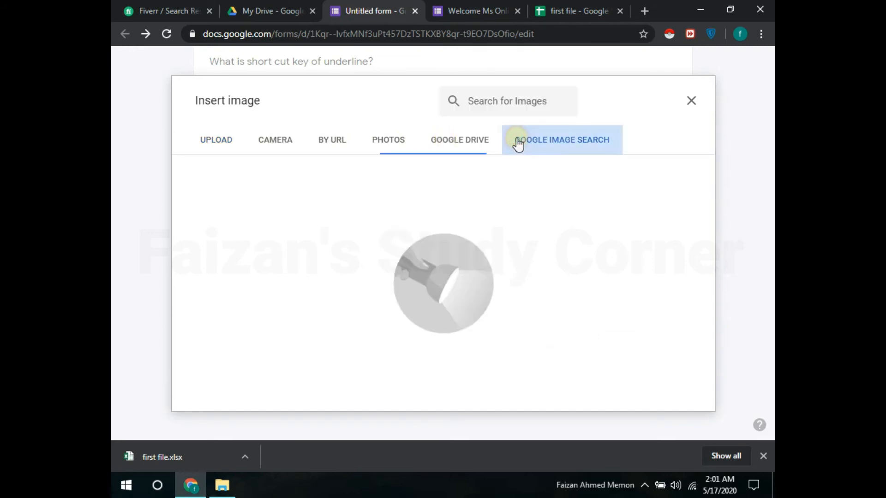
left_click(490, 101)
type("m")
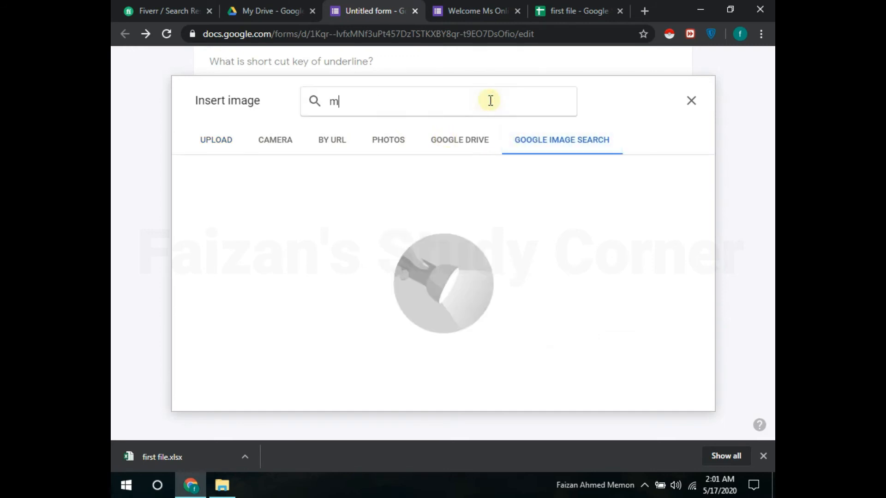
type("s office")
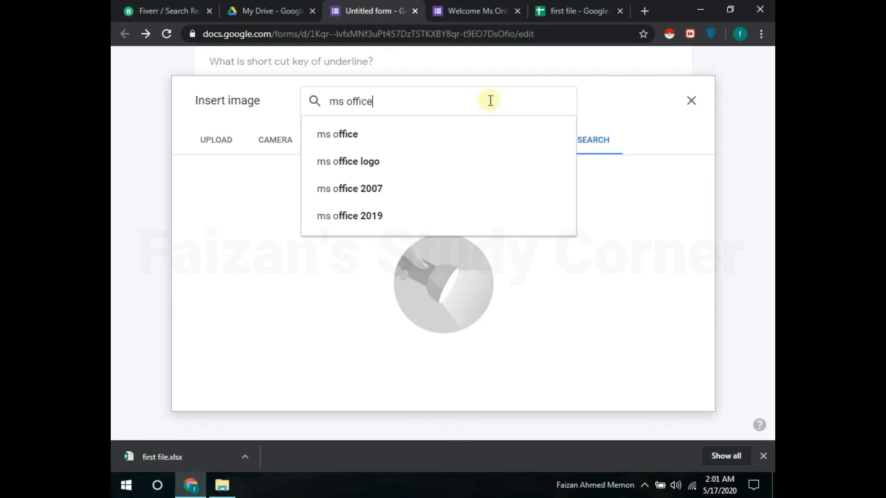
left_click(395, 161)
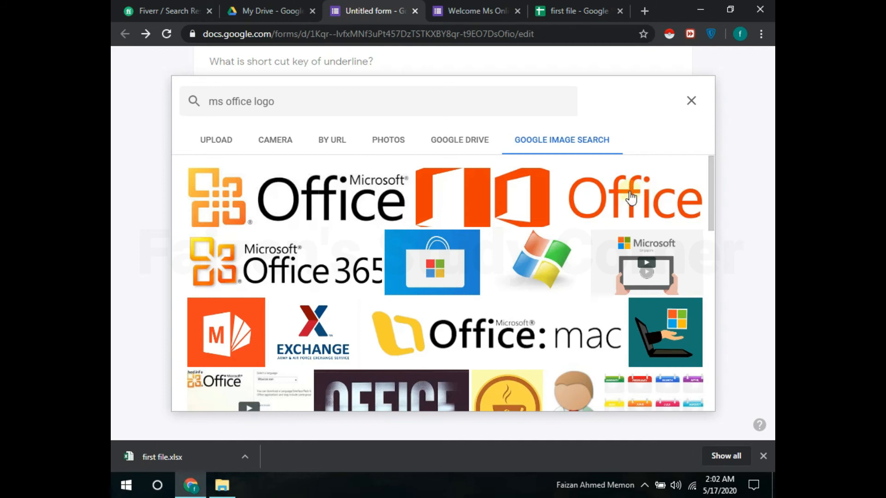
left_click(631, 198)
left_click(681, 394)
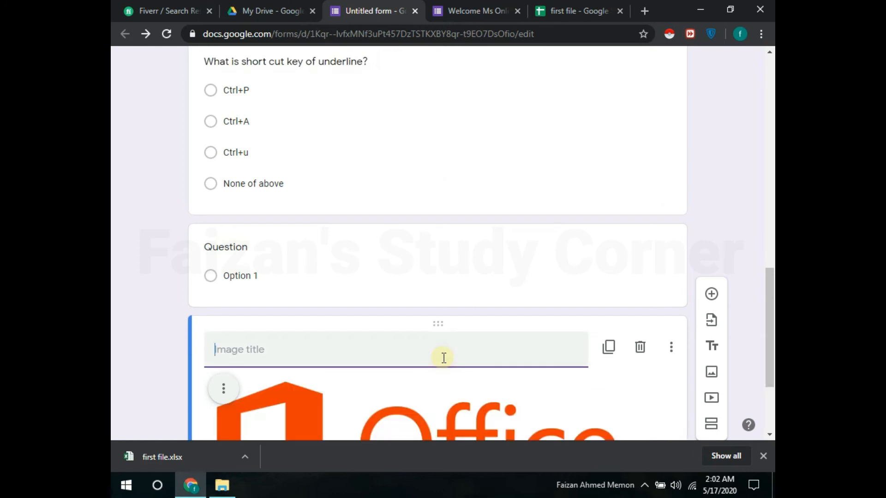
Step: Title the Office image 'Office 2019' and delete the blank untitled question
type("Of")
scroll(536, 357, "up", 1)
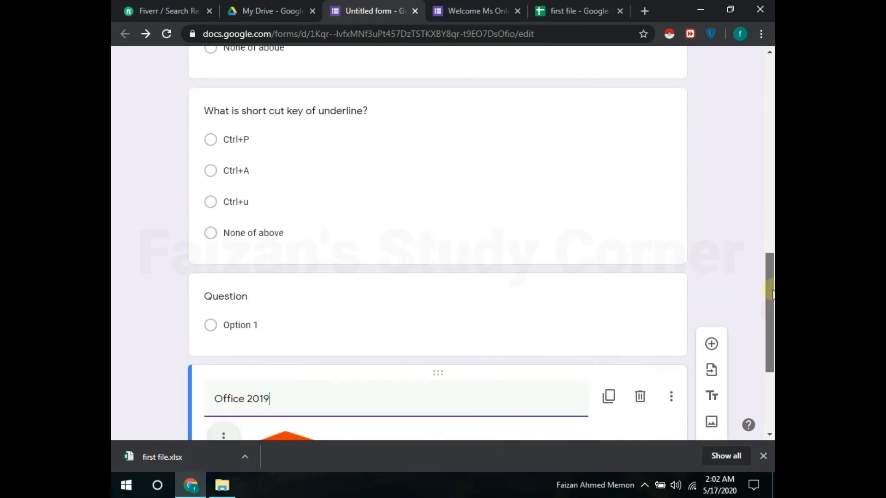
scroll(574, 252, "down", 3)
left_click(638, 200)
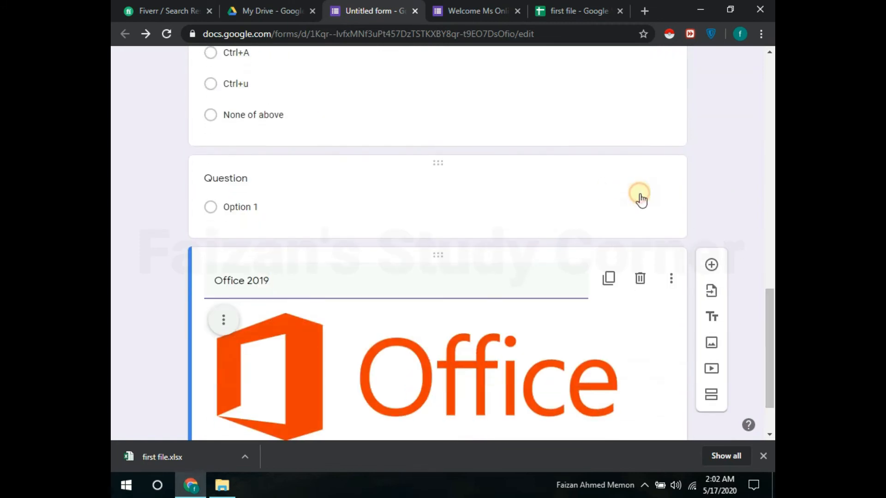
left_click(534, 310)
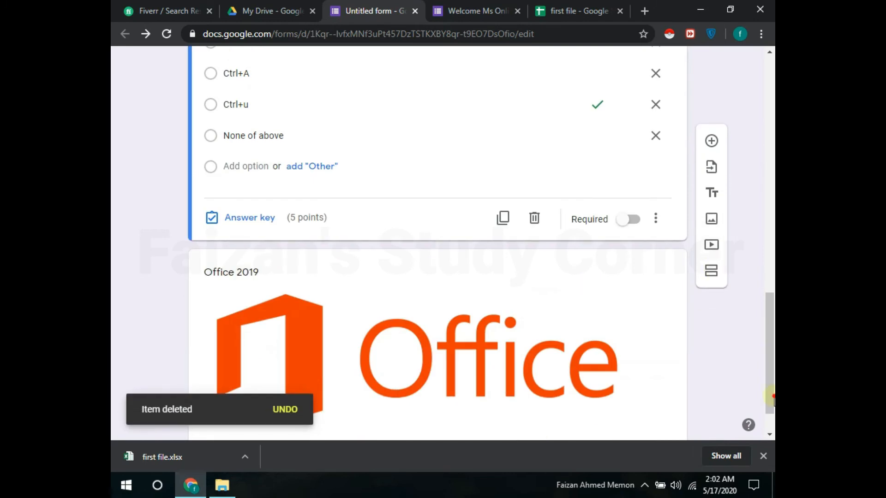
Step: Drag the Office 2019 image up to sit above 'What is your name?'
scroll(507, 295, "down", 1)
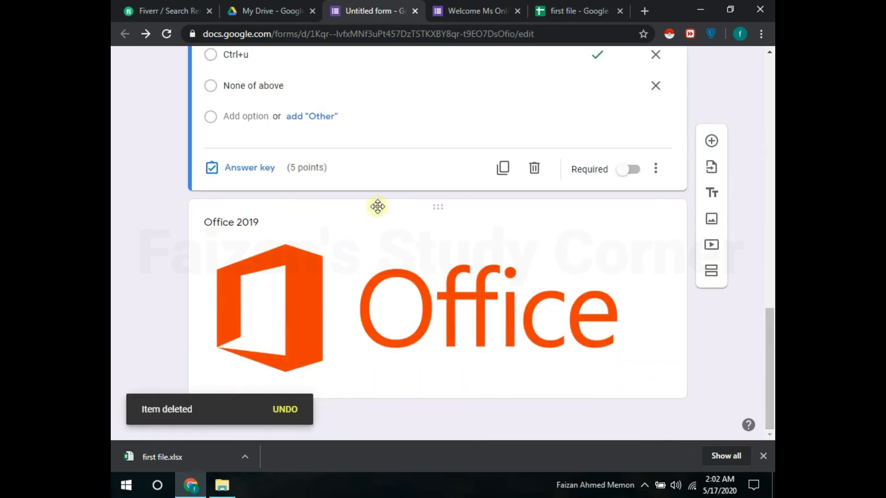
left_click_drag(439, 214, 438, 133)
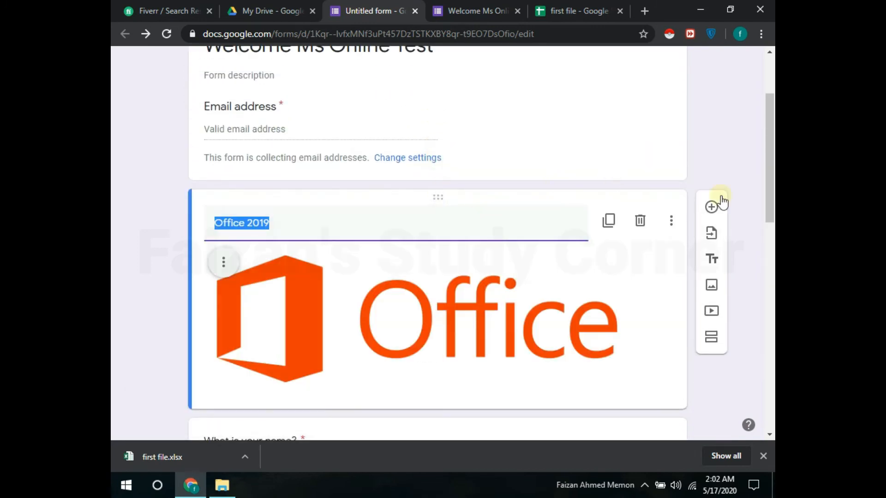
scroll(724, 207, "down", 1)
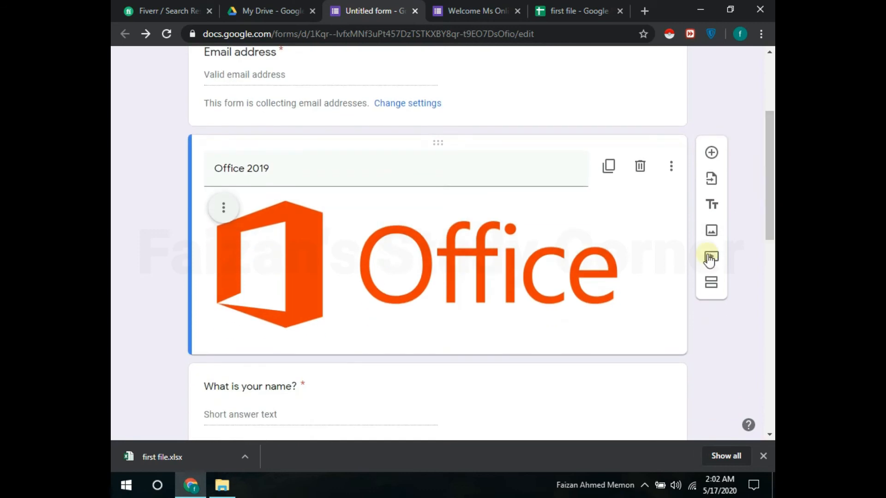
Step: Add a new section and a new question below the Office 2019 image
left_click(712, 283)
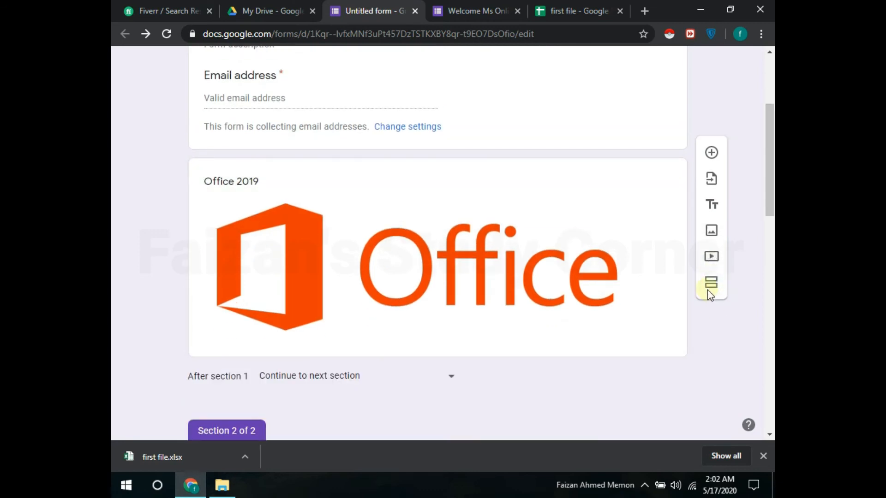
left_click(670, 225)
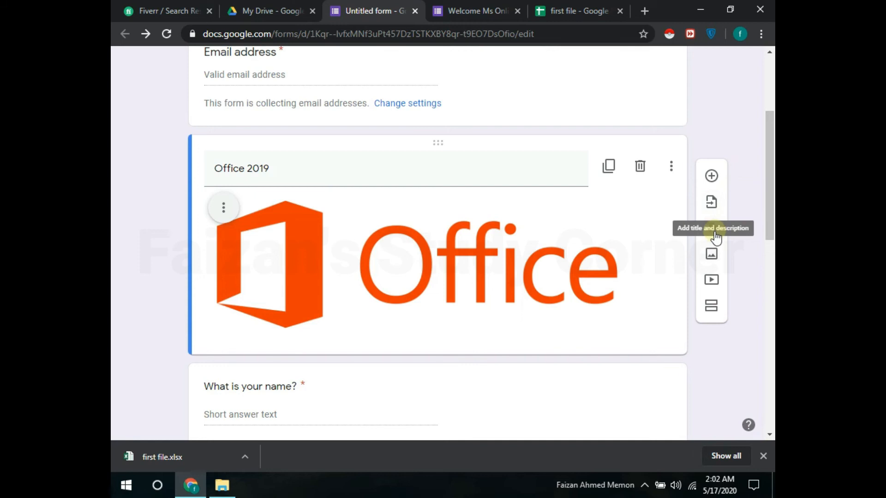
left_click(710, 165)
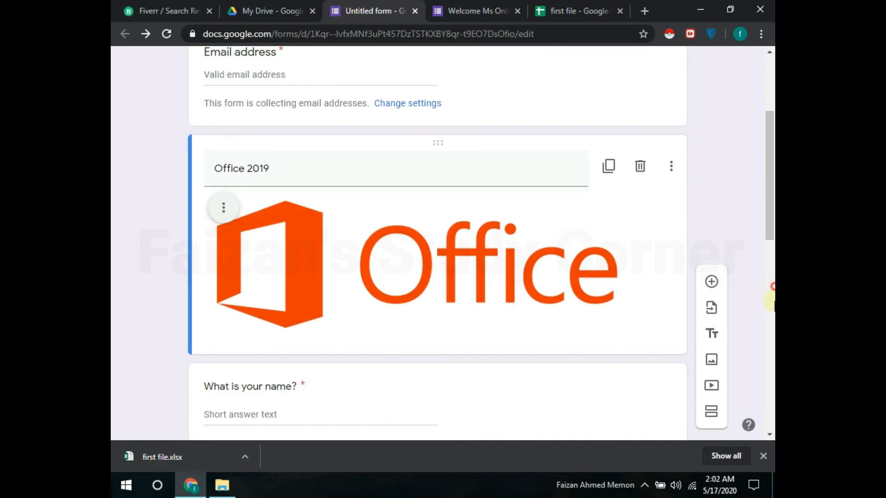
left_click(773, 287)
scroll(768, 242, "up", 5)
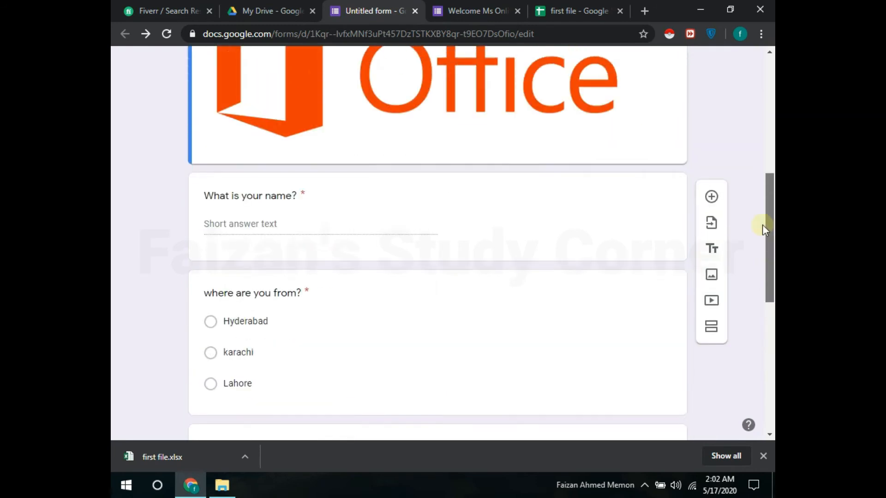
Step: Add a File upload question below the underline question and accept the Drive notice
scroll(756, 258, "down", 8)
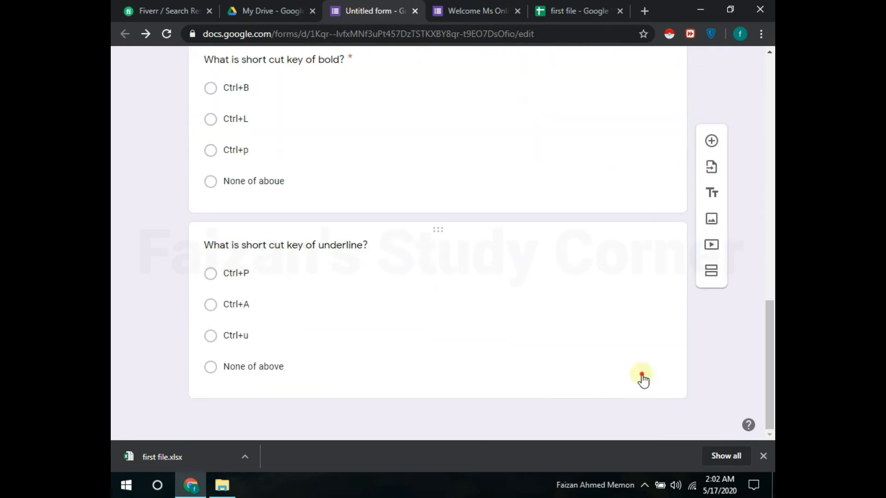
left_click(642, 378)
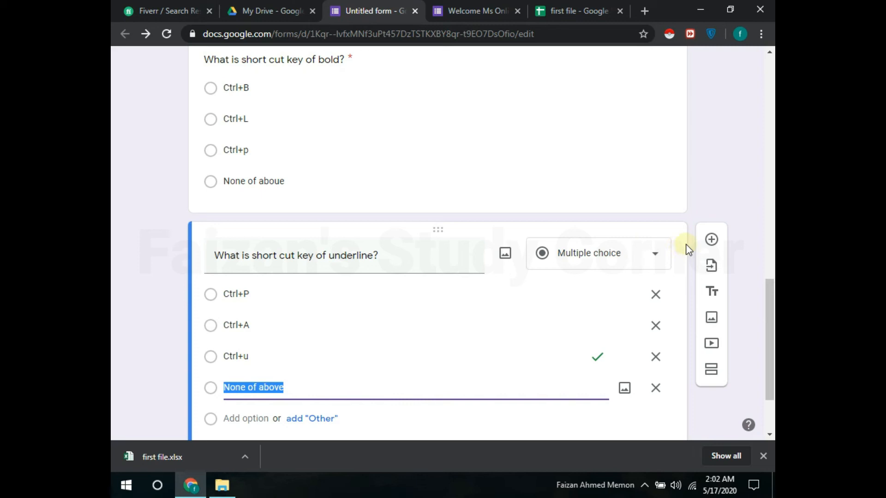
left_click(719, 273)
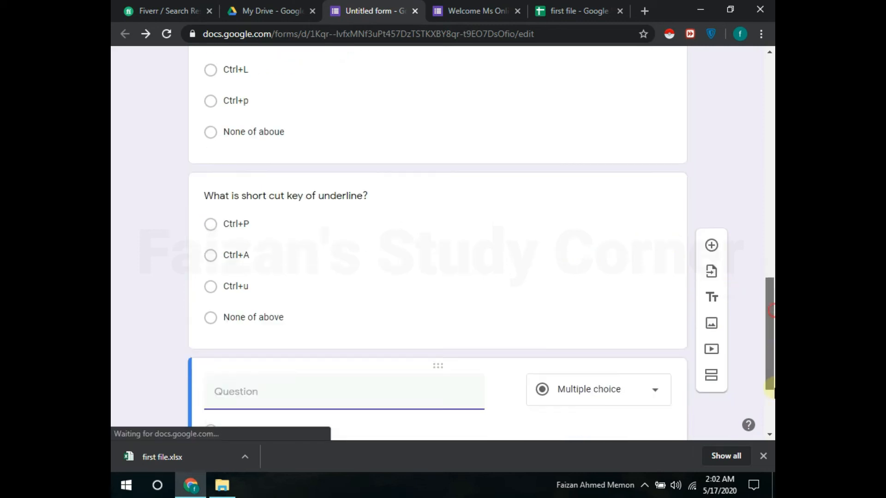
left_click(618, 252)
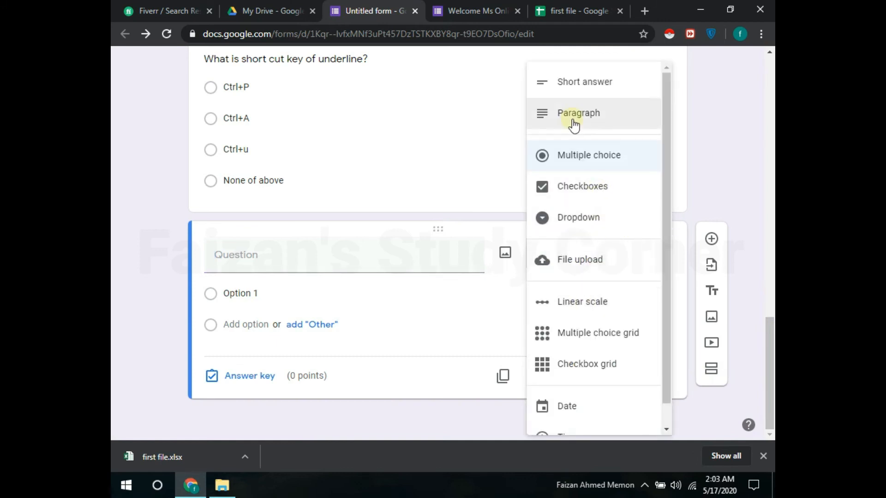
left_click(605, 263)
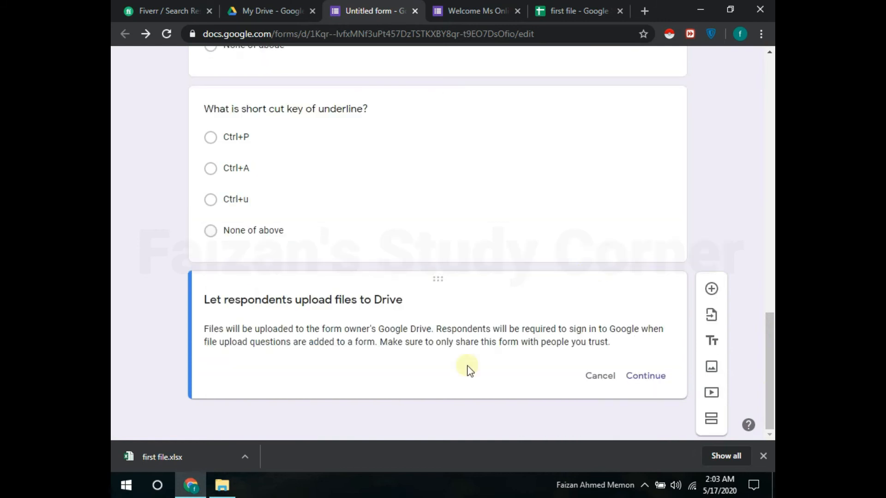
left_click(648, 376)
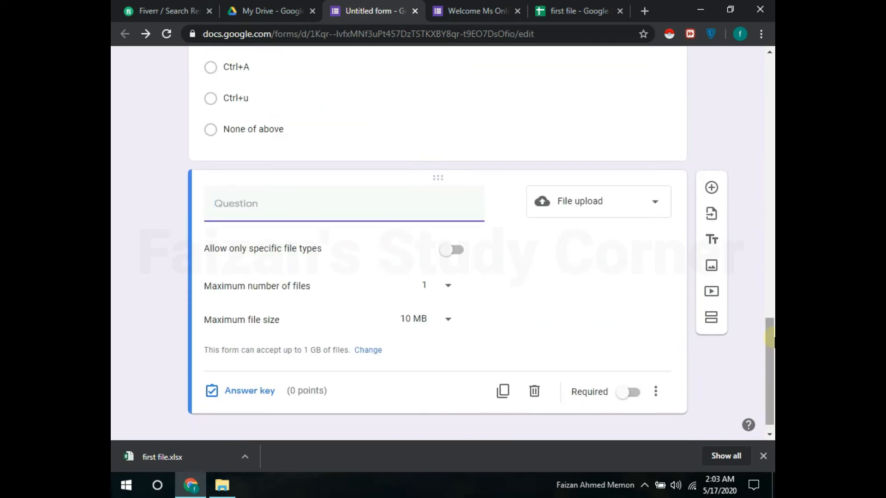
Step: Limit uploads to 1 MB and only Document, Spreadsheet and PDF file types
left_click(417, 323)
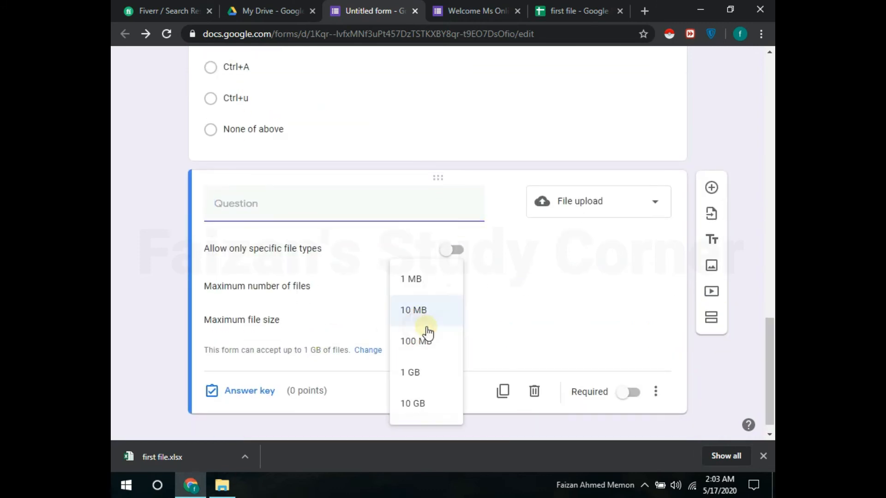
left_click(423, 285)
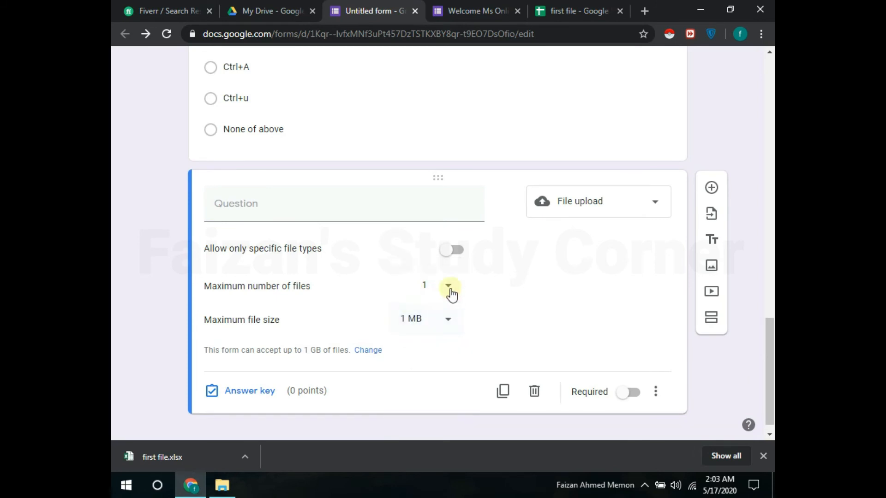
left_click(401, 251)
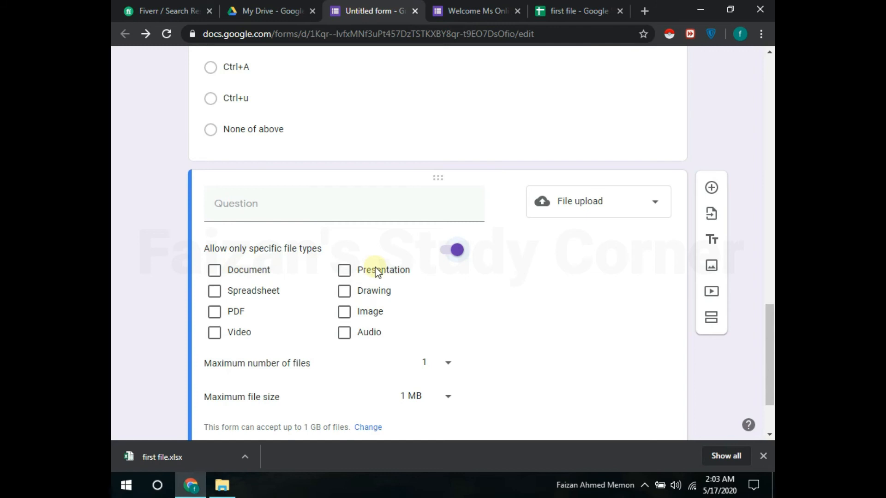
left_click(215, 313)
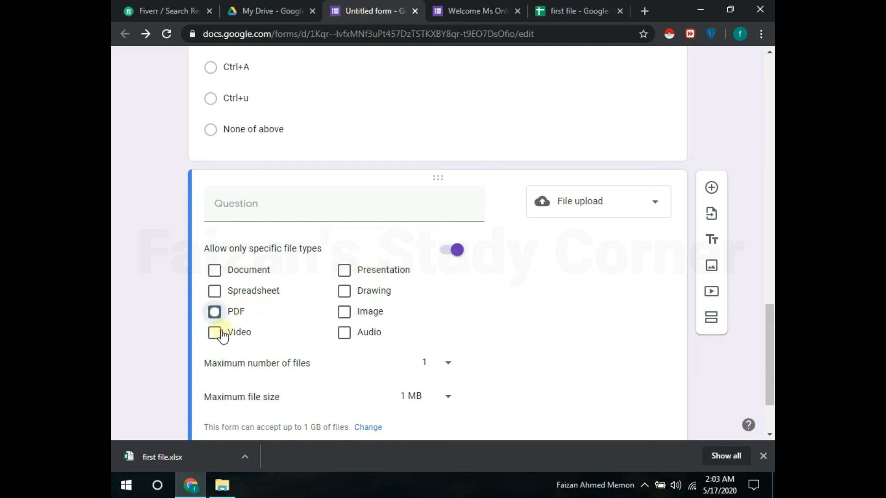
left_click(331, 310)
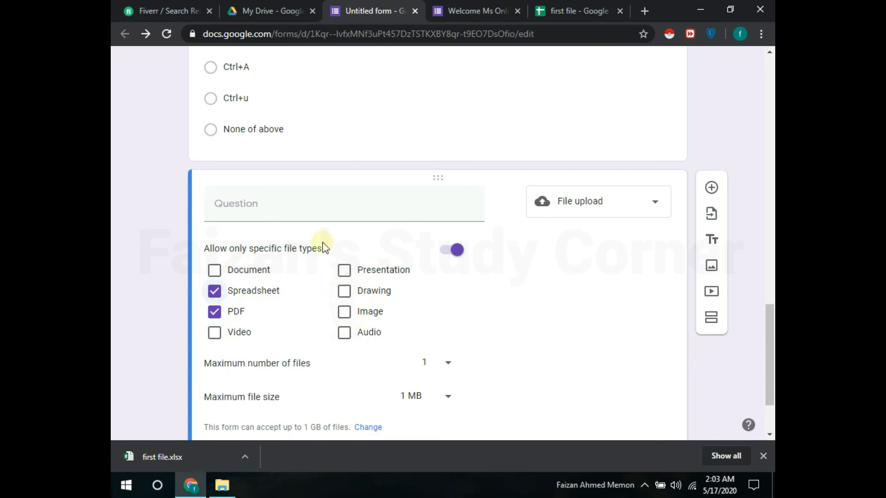
left_click(236, 269)
left_click(325, 289)
left_click(378, 290)
Step: Allow up to 5 files and make the upload question required
scroll(455, 273, "down", 2)
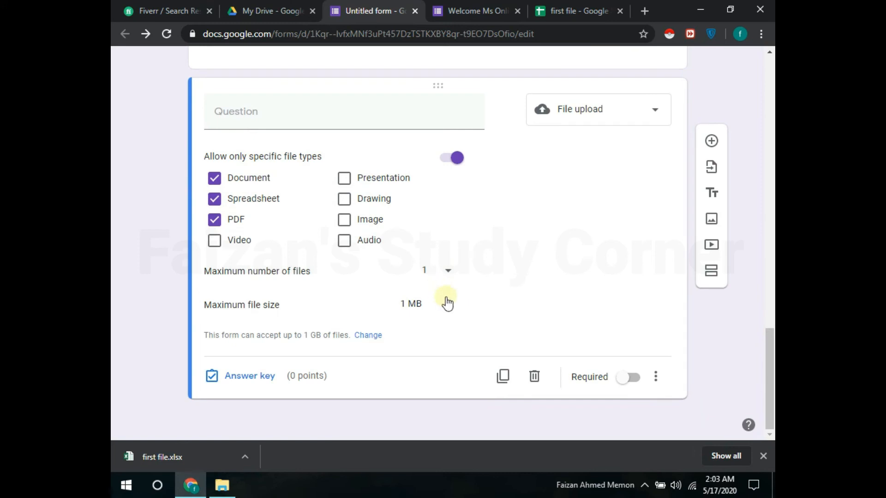
left_click(449, 272)
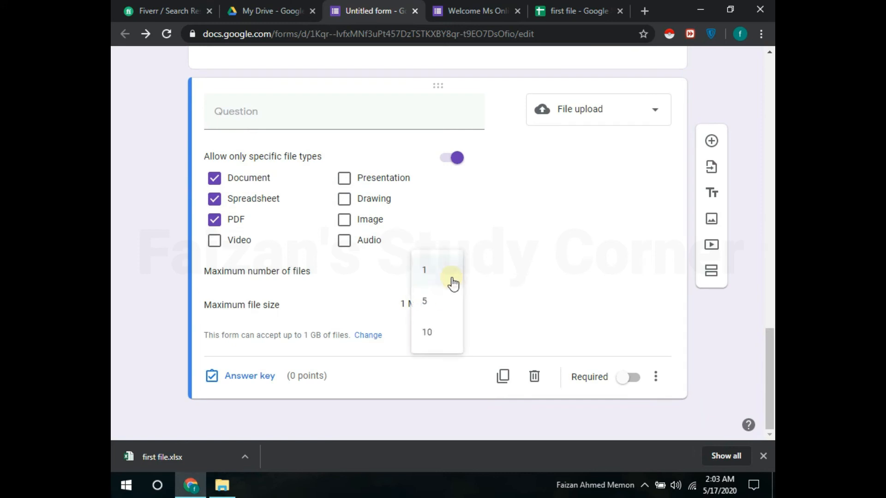
left_click(478, 308)
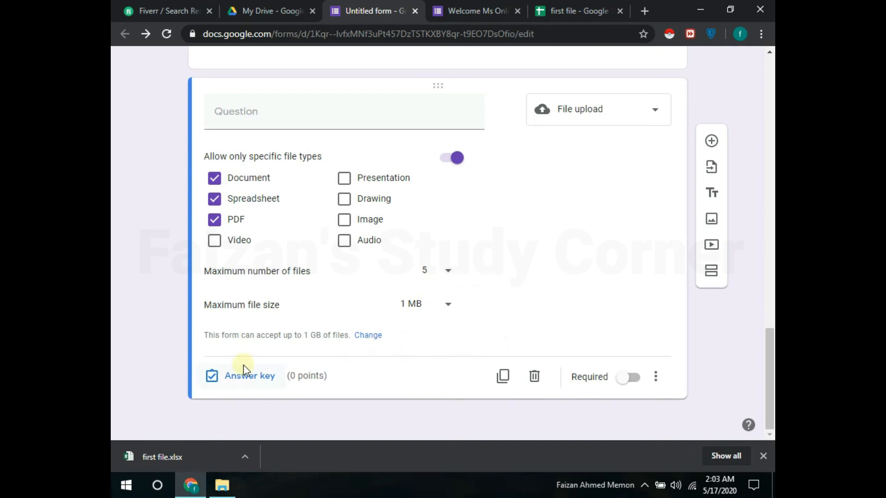
left_click_drag(208, 336, 346, 346)
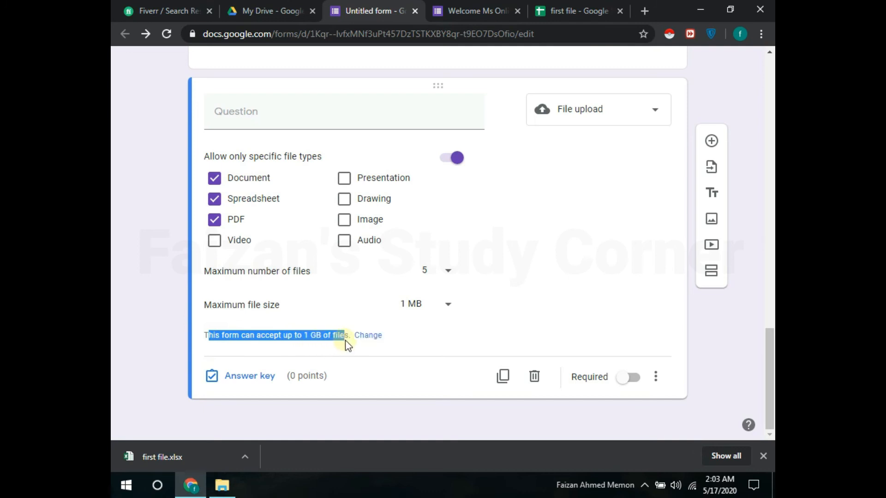
left_click(346, 338)
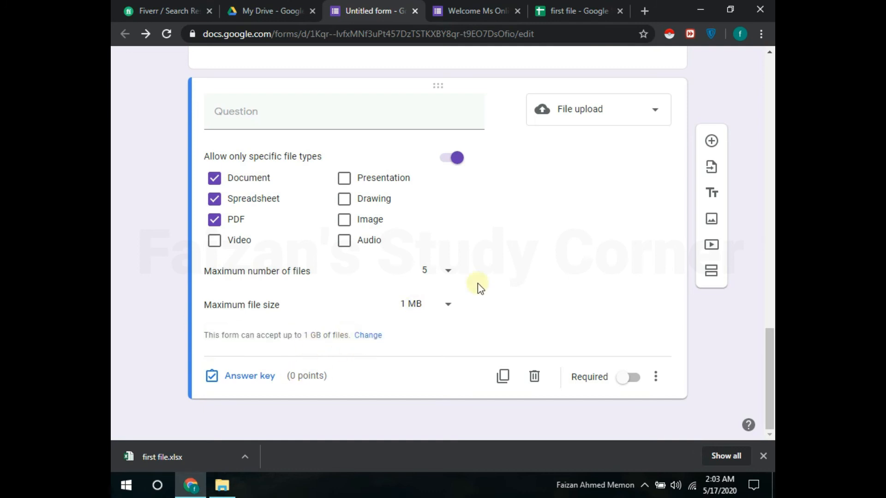
left_click(627, 381)
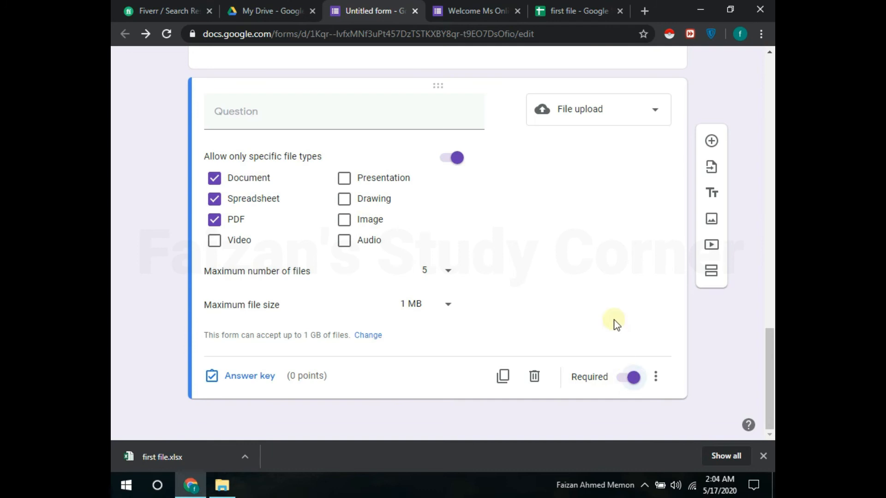
scroll(769, 351, "up", 2)
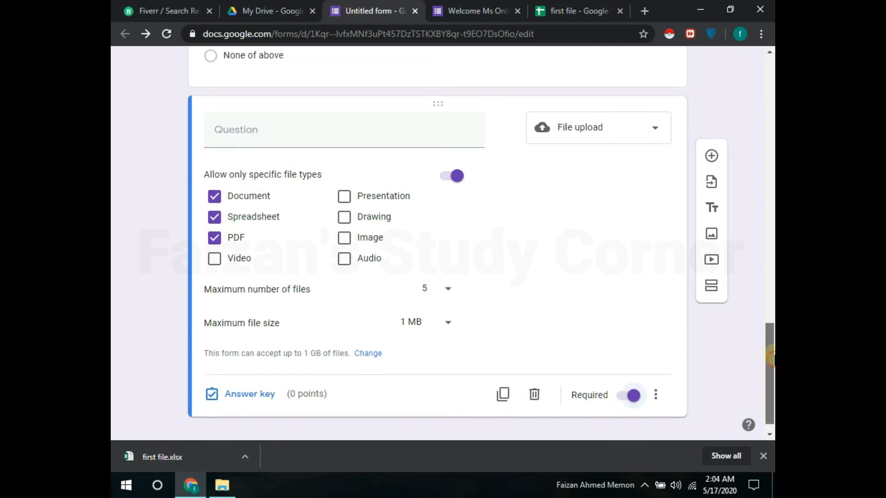
left_click_drag(770, 336, 659, 74)
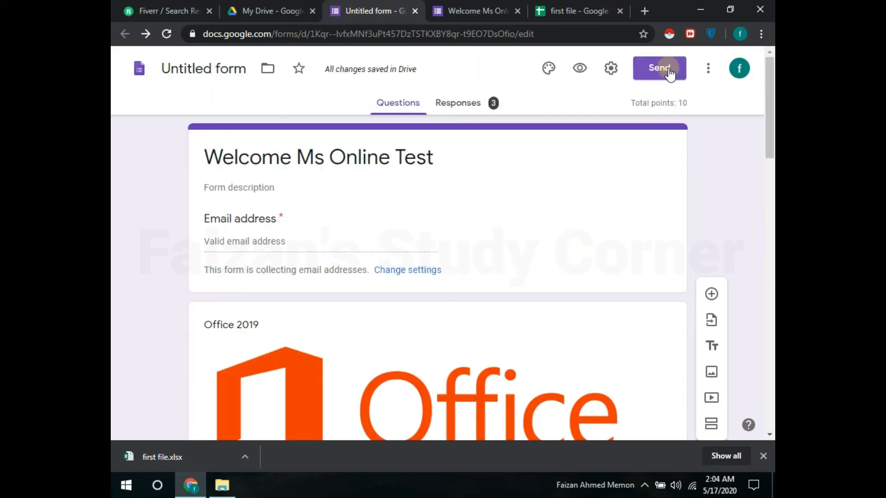
Step: Preview the form as a respondent and enter the respondent's email address
left_click(580, 69)
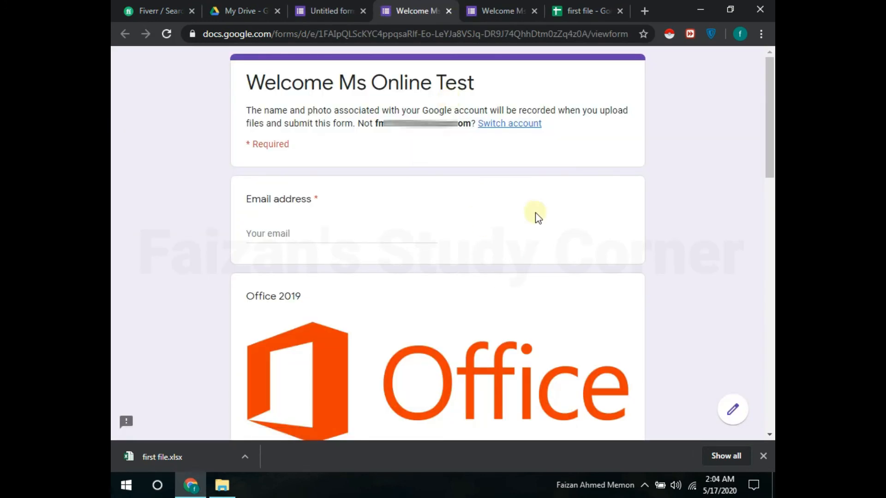
left_click(329, 11)
left_click(408, 2)
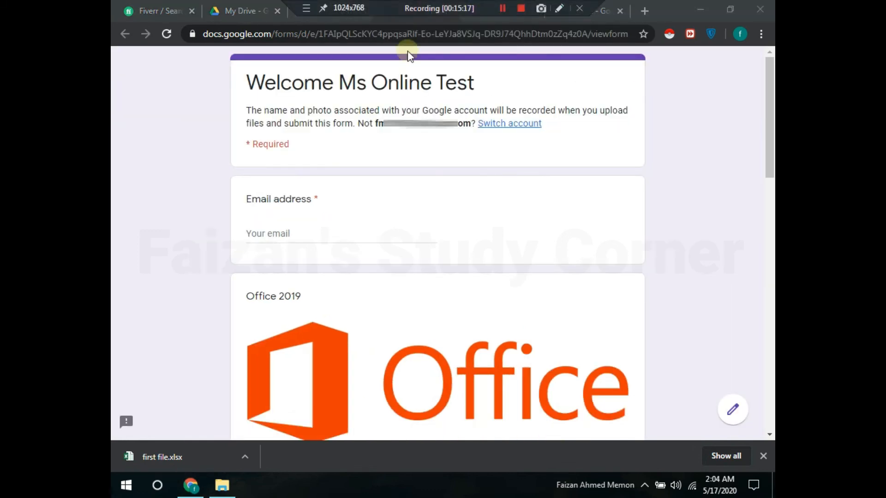
left_click(300, 233)
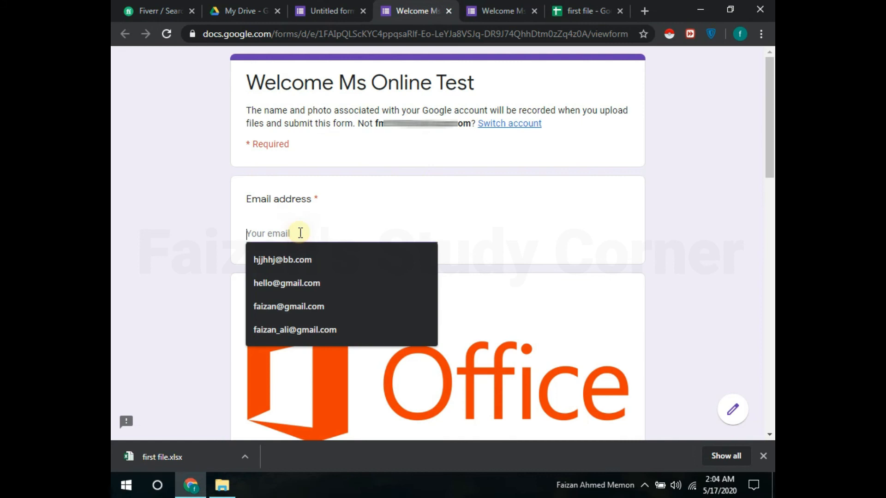
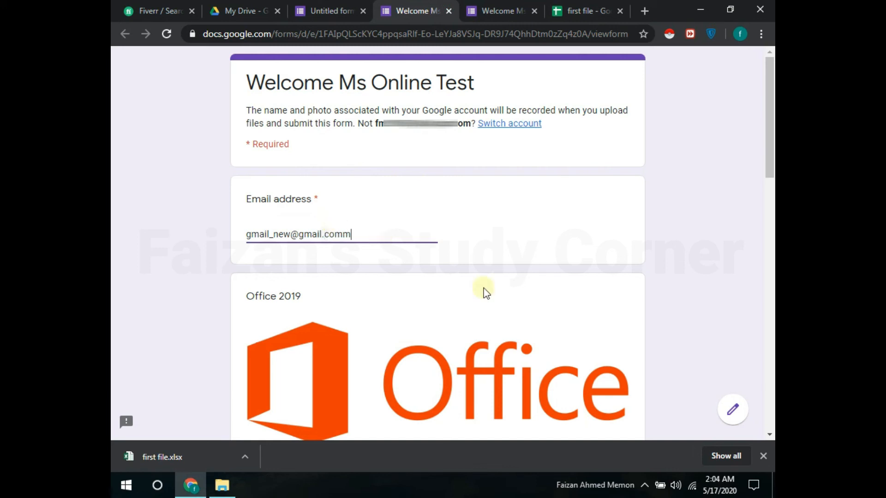
left_click_drag(771, 136, 747, 253)
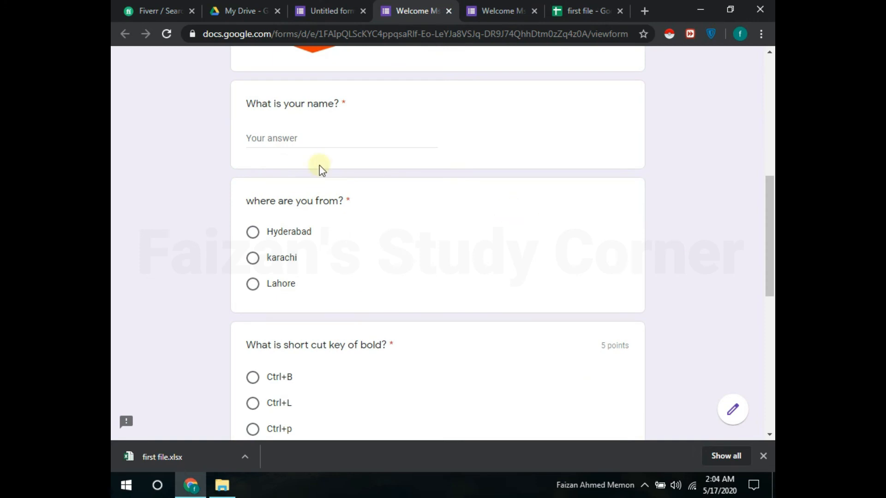
Step: Enter a test name, choose Hyderabad, Ctrl+B and Ctrl+u, and start adding a file
left_click(308, 138)
type("dsfsd")
left_click(282, 245)
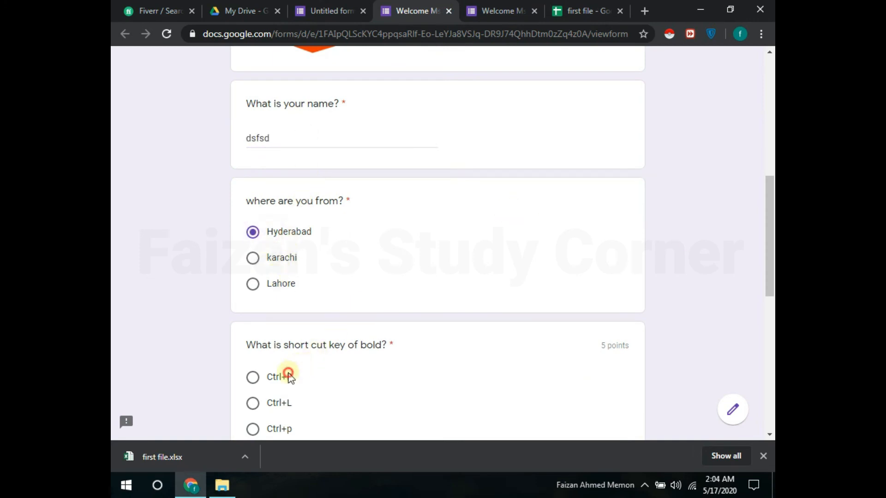
left_click(289, 376)
scroll(666, 304, "down", 7)
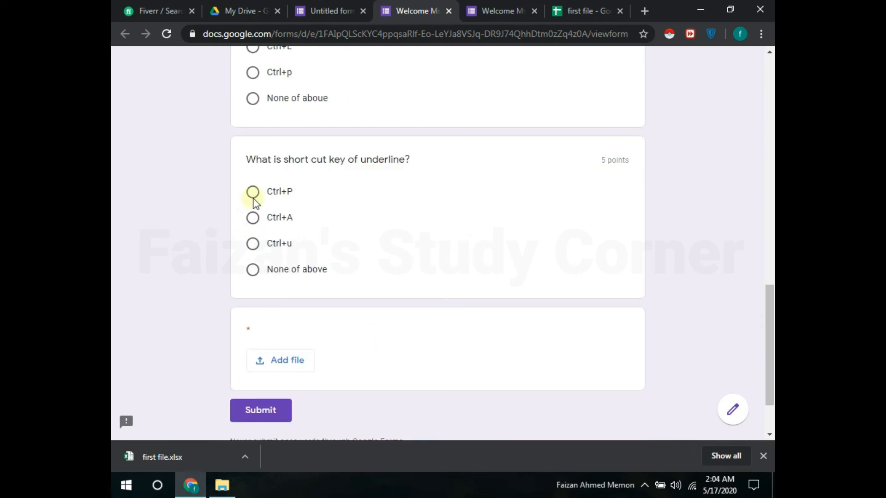
left_click(263, 249)
left_click(286, 366)
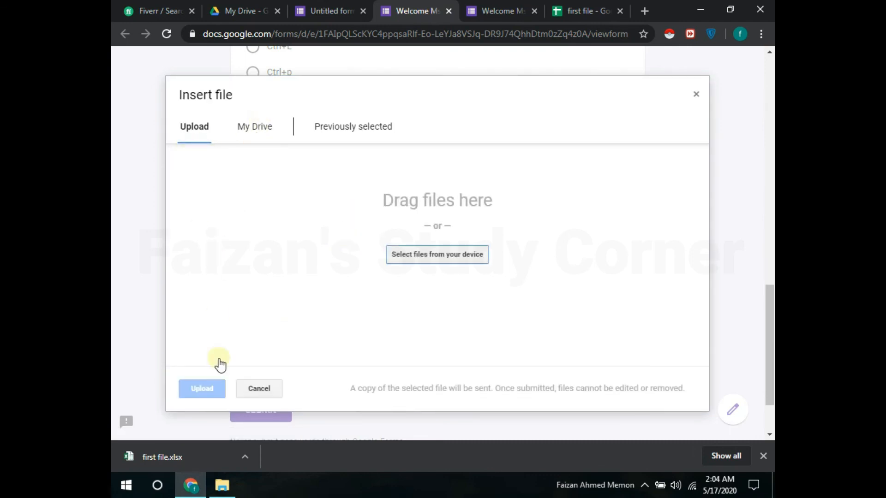
Step: Upload first file.xlsx from the Desktop to the file question and submit the response
left_click(429, 258)
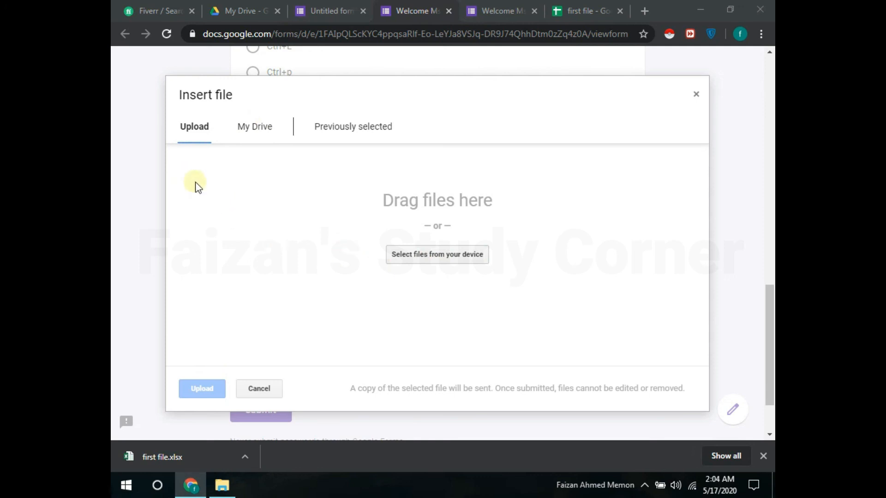
left_click(182, 142)
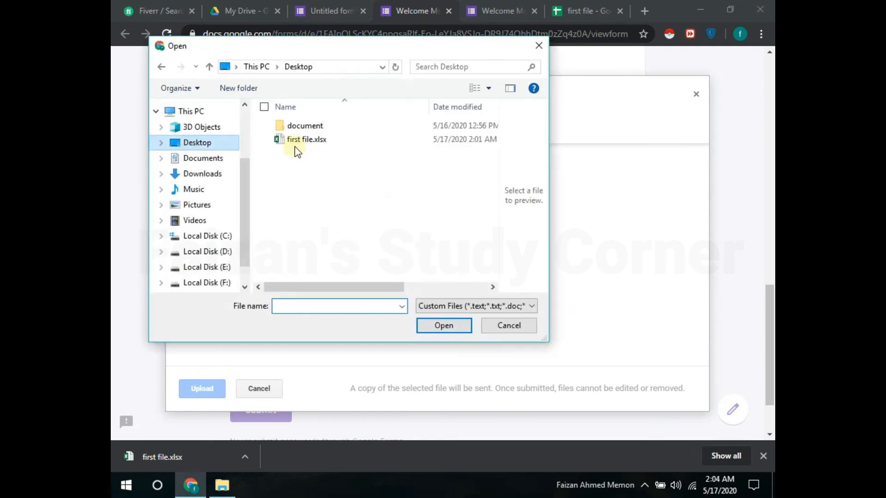
left_click(297, 140)
left_click(443, 327)
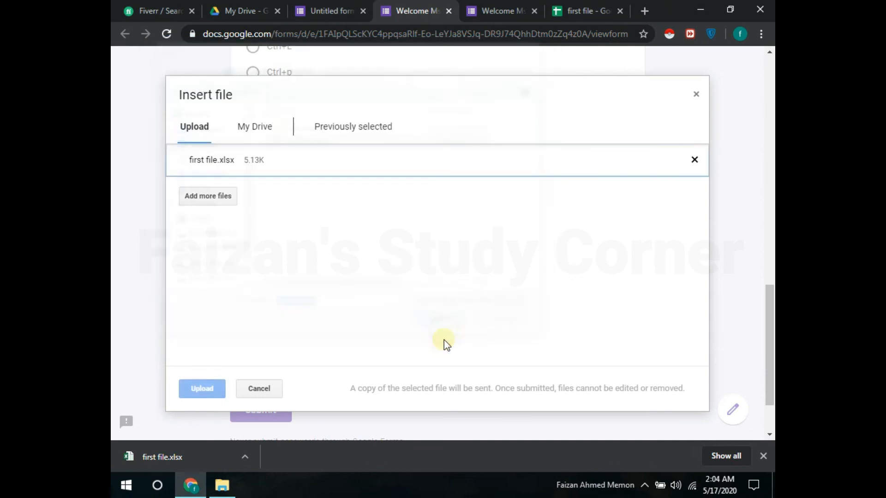
left_click(199, 388)
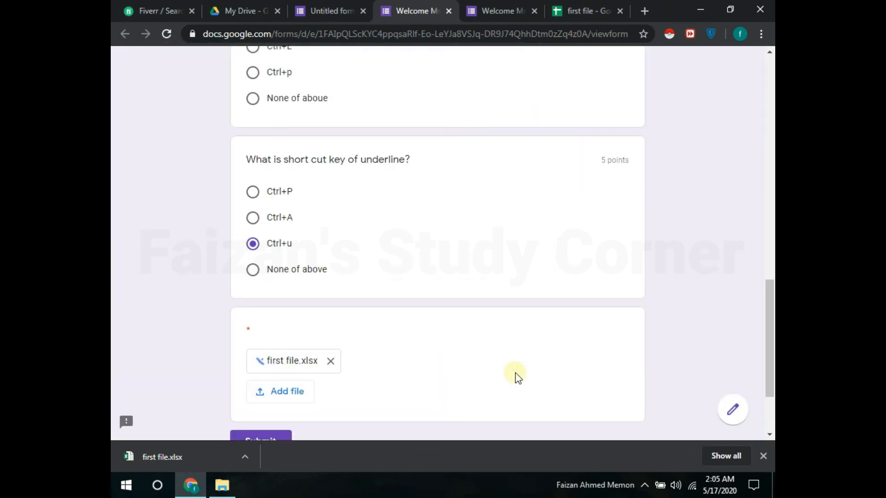
left_click(271, 436)
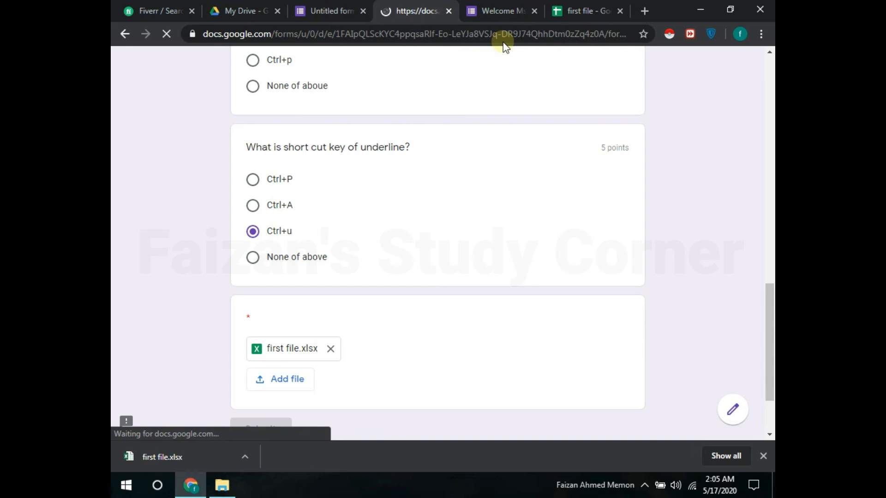
left_click(577, 6)
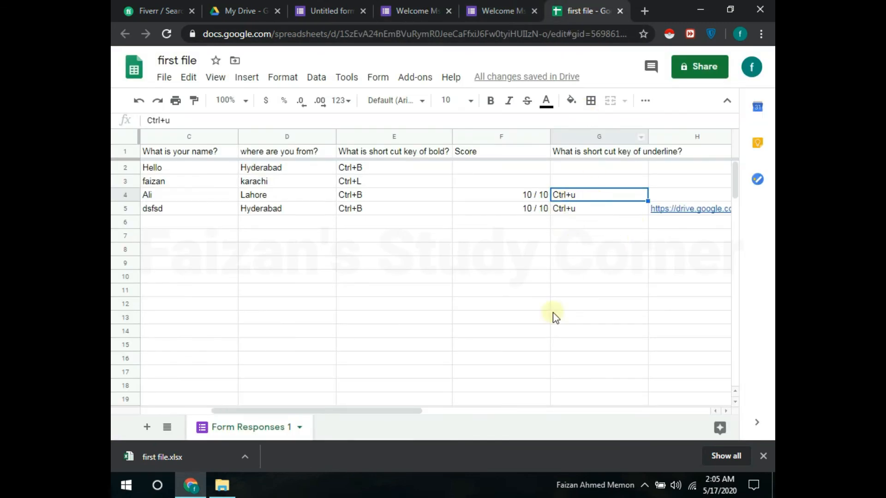
left_click_drag(400, 417, 523, 405)
left_click_drag(466, 415, 496, 406)
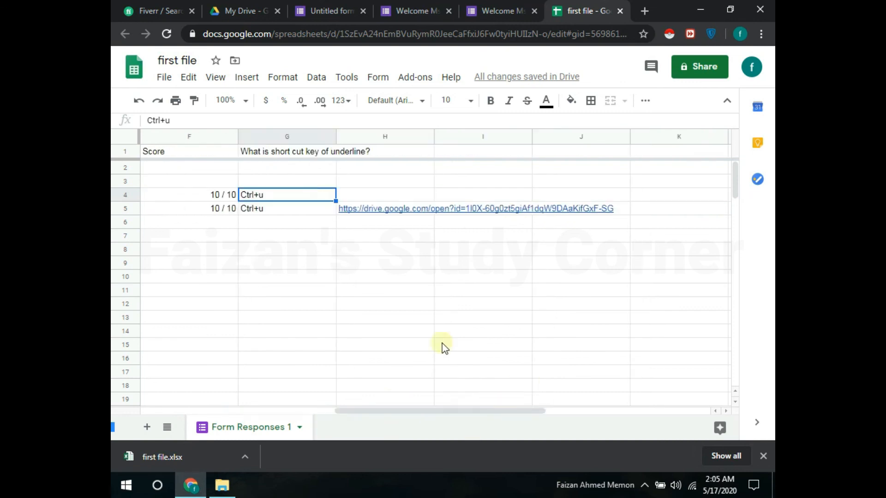
left_click(417, 210)
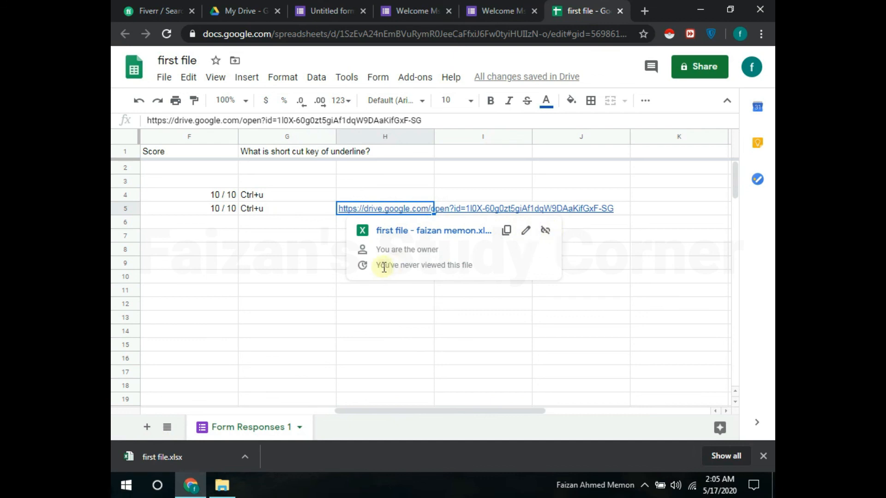
left_click(406, 303)
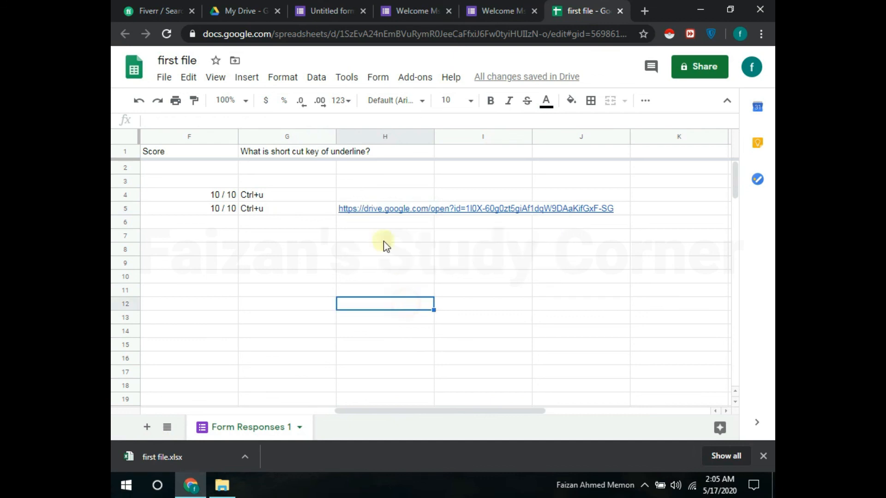
left_click(369, 208)
left_click(312, 302)
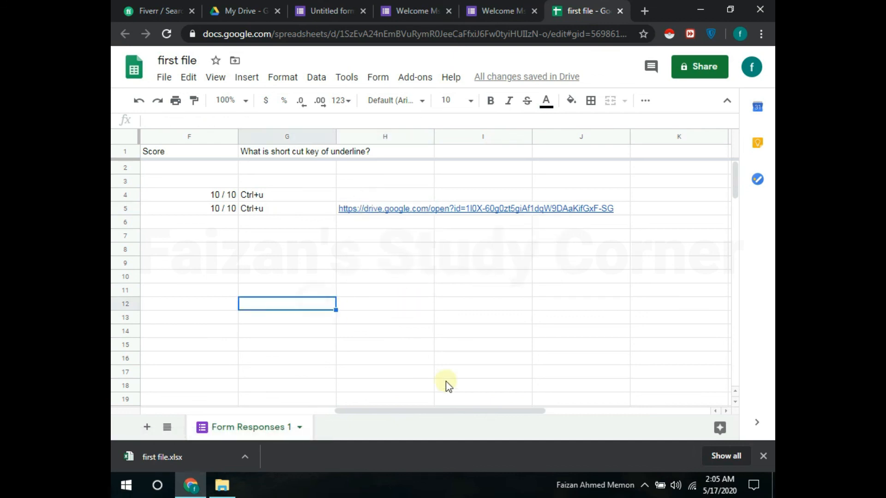
left_click_drag(459, 412, 233, 397)
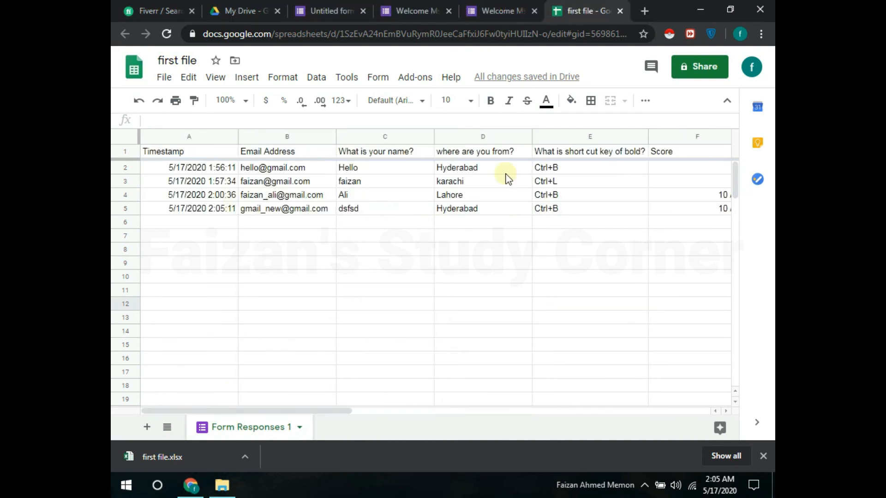
left_click(308, 3)
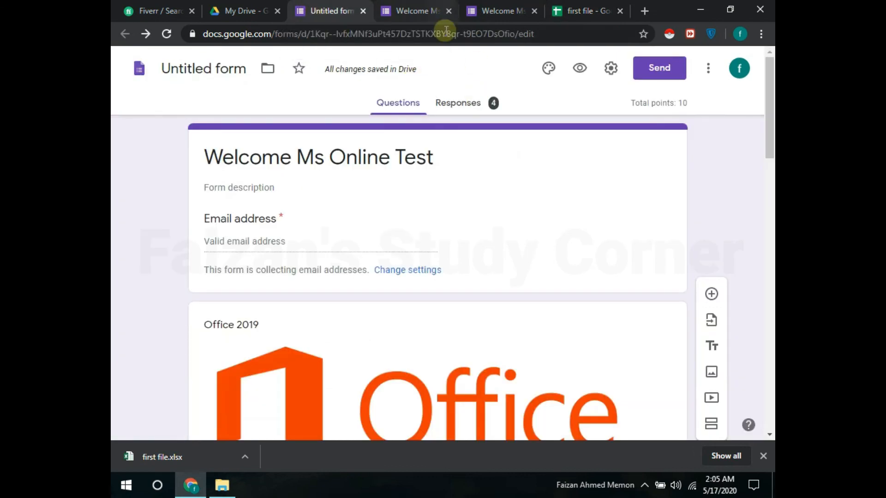
left_click(585, 7)
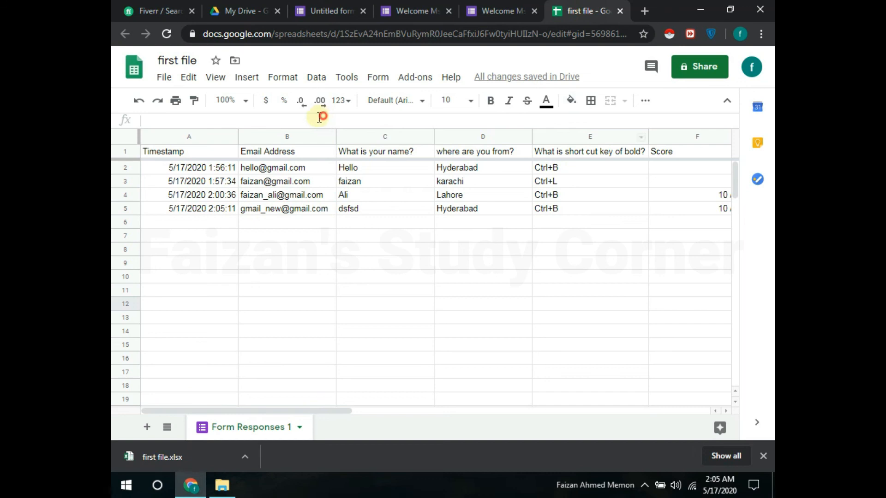
left_click(299, 105)
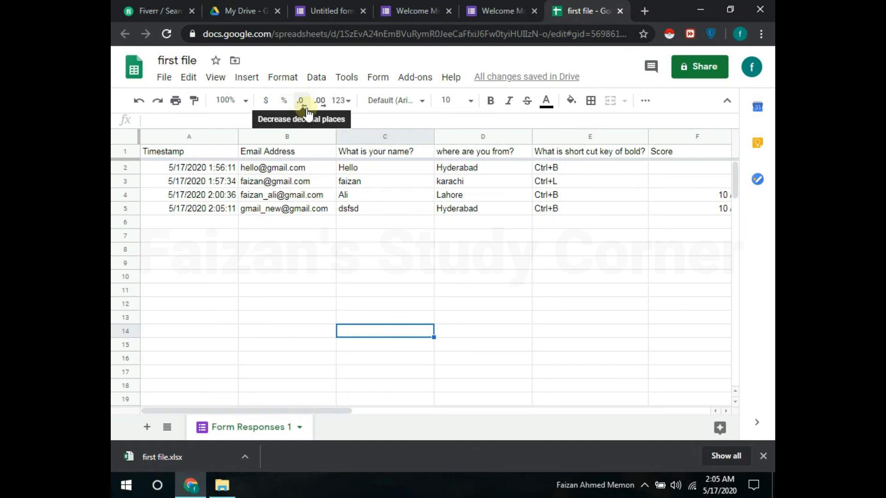
left_click(160, 13)
Step: Open the 'create a google form quiz' gig in a new tab, staying on the Fiverr results
mouse_move(768, 176)
left_mouse_down()
mouse_move(769, 219)
mouse_move(770, 174)
left_mouse_up()
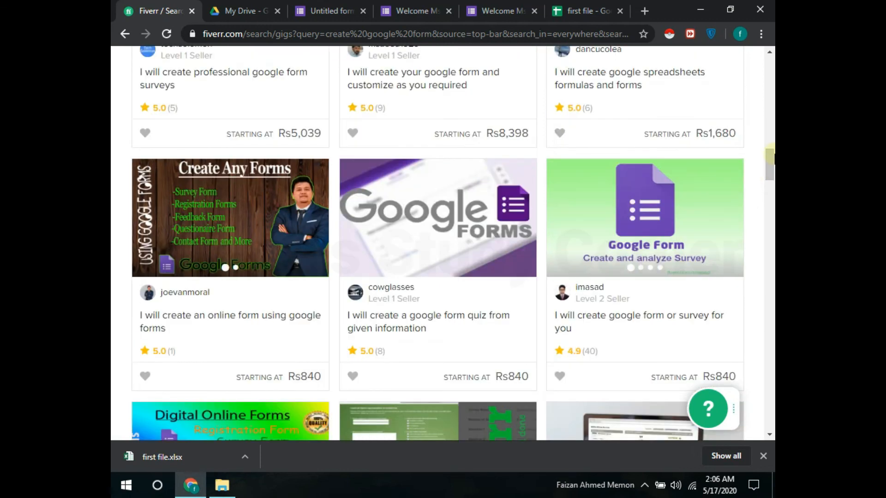
scroll(771, 177, "down", 1)
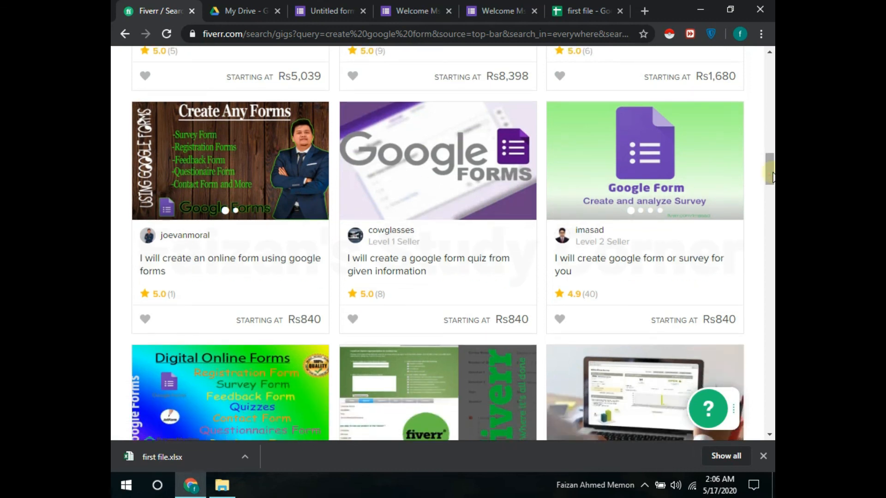
scroll(772, 173, "up", 1)
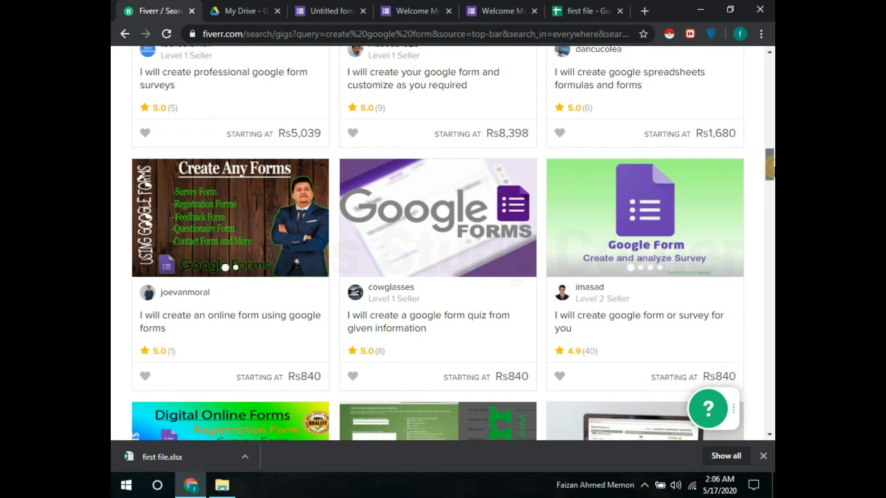
scroll(669, 198, "down", 1)
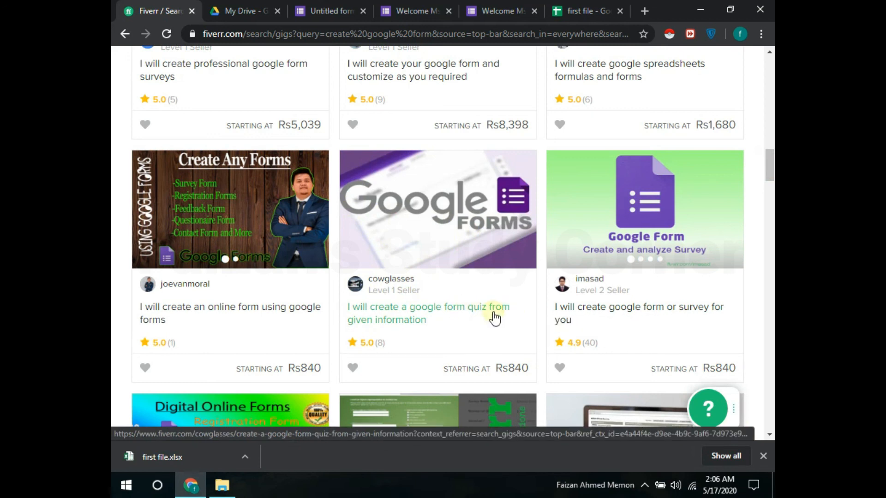
left_click(402, 323)
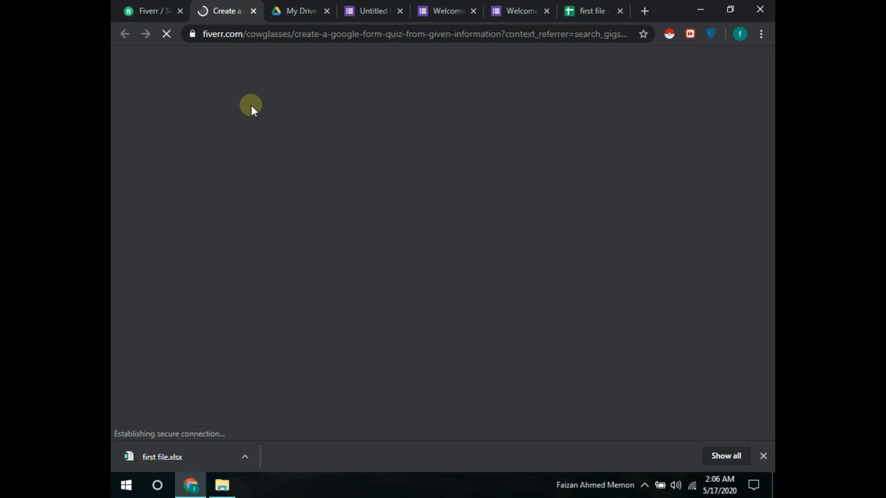
left_click(148, 9)
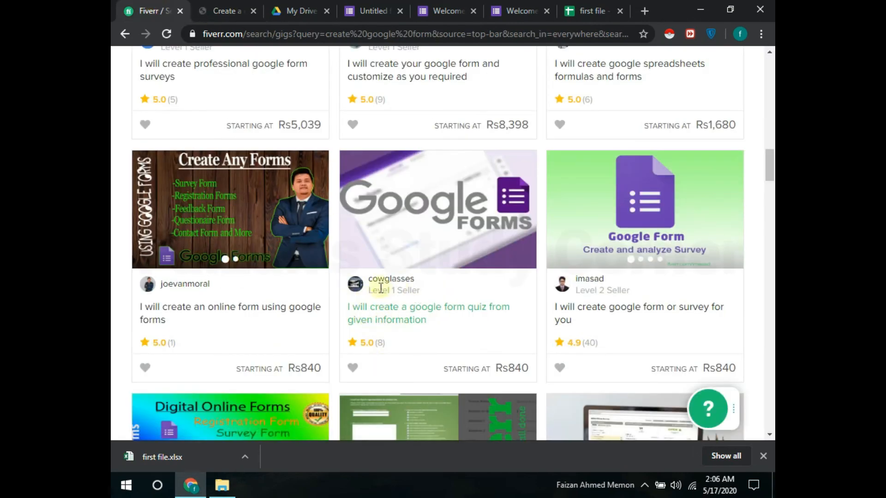
left_click_drag(383, 345, 379, 346)
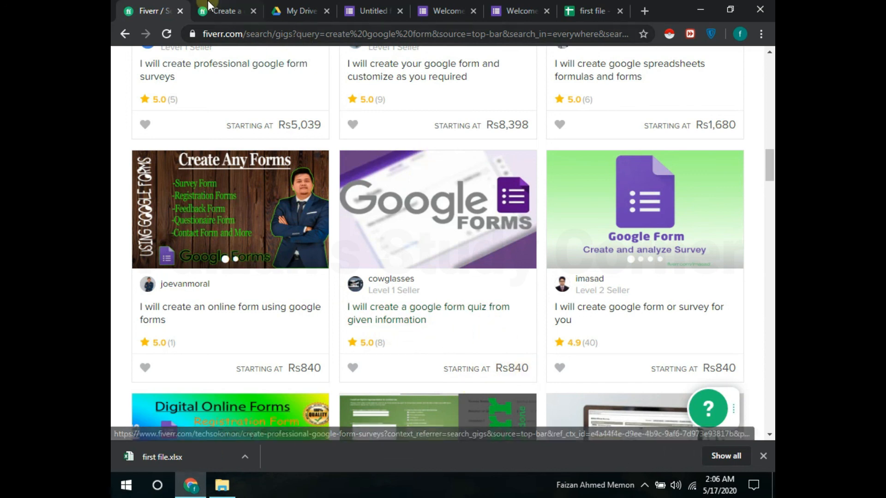
Step: Review the quiz gig's About This Gig and Rs840 order details, then go to My Drive
left_click(225, 11)
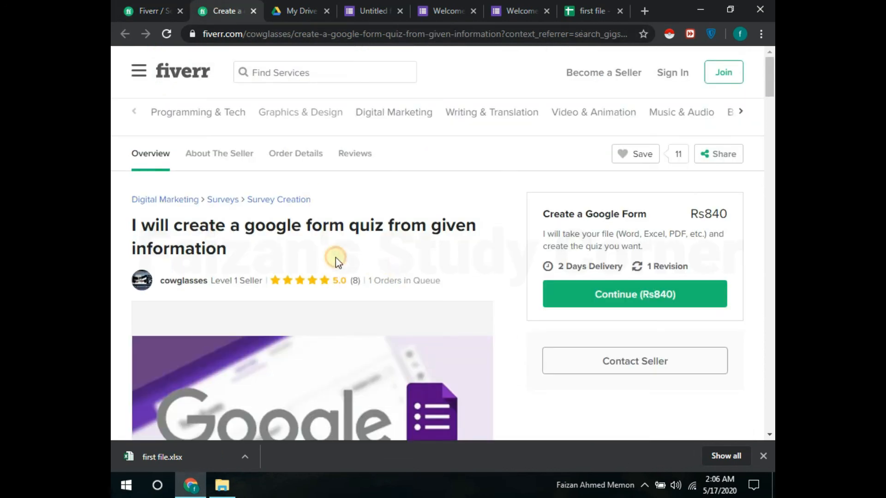
scroll(335, 258, "down", 5)
scroll(335, 264, "down", 6)
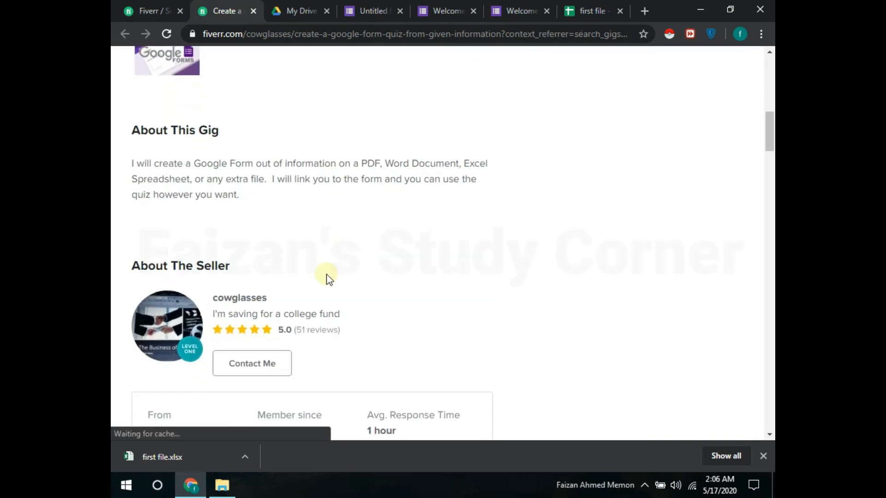
left_click_drag(328, 275, 237, 194)
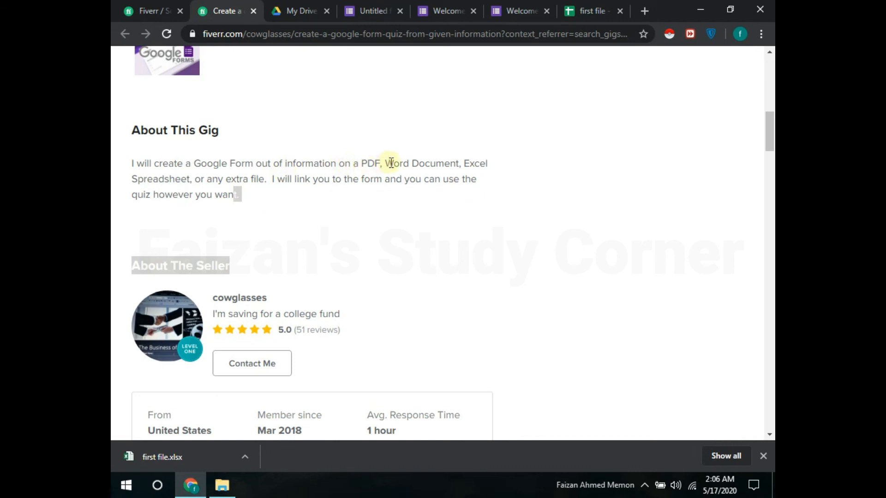
left_click(300, 252)
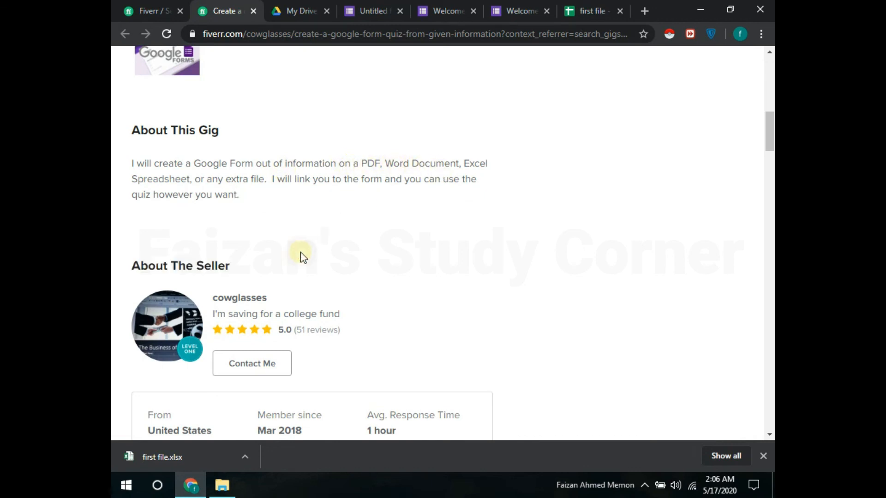
scroll(300, 252, "down", 3)
scroll(300, 252, "down", 5)
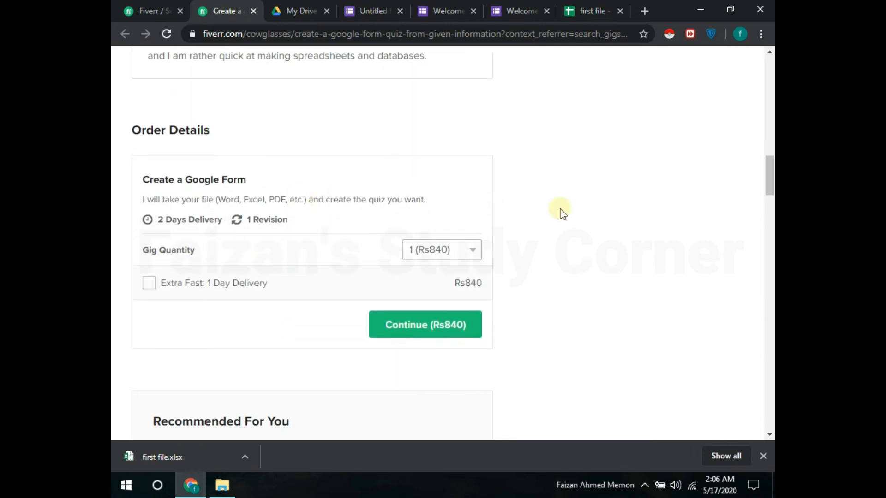
left_click_drag(769, 171, 765, 54)
left_click(418, 186)
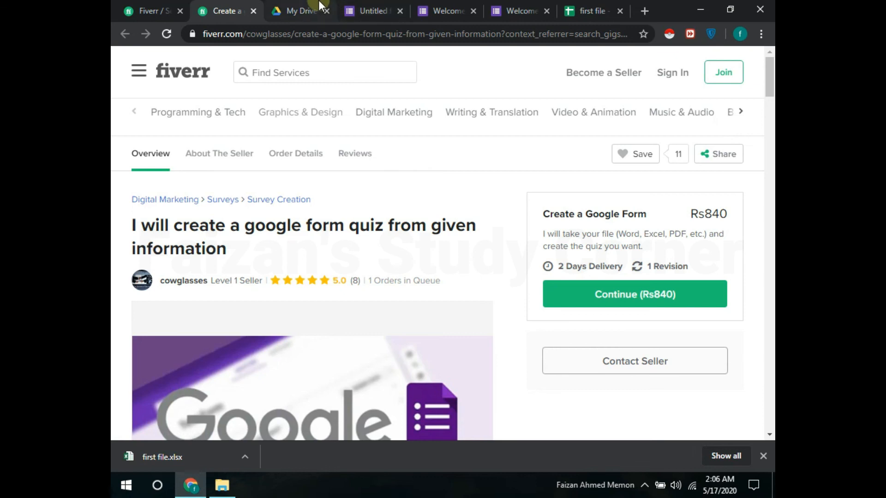
left_click(296, 11)
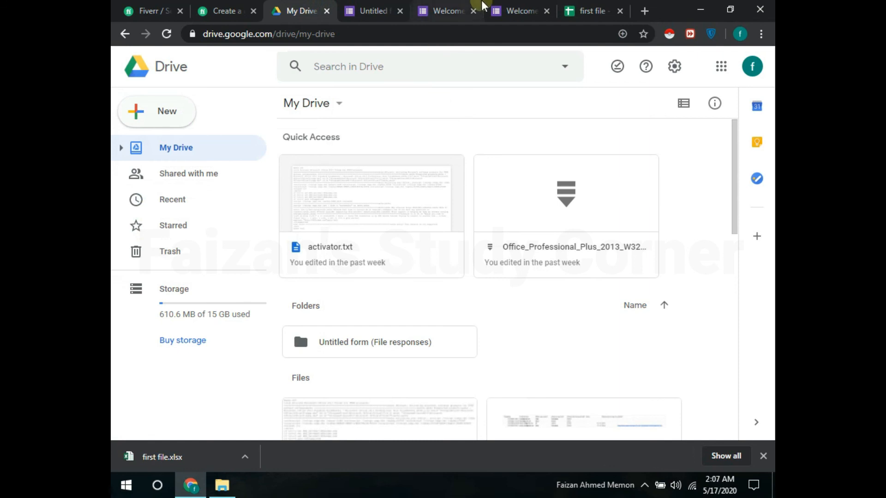
Step: Return to the 'first file' responses spreadsheet via the Welcome form tab
left_click(521, 10)
left_click(585, 11)
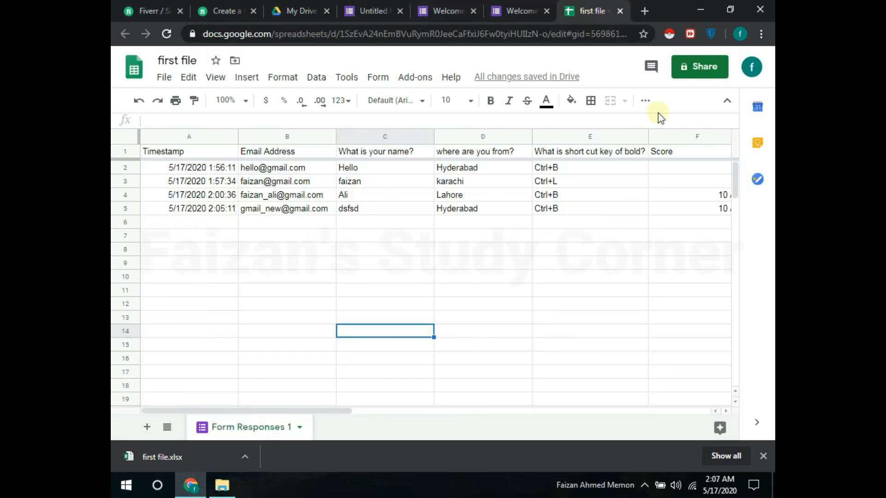